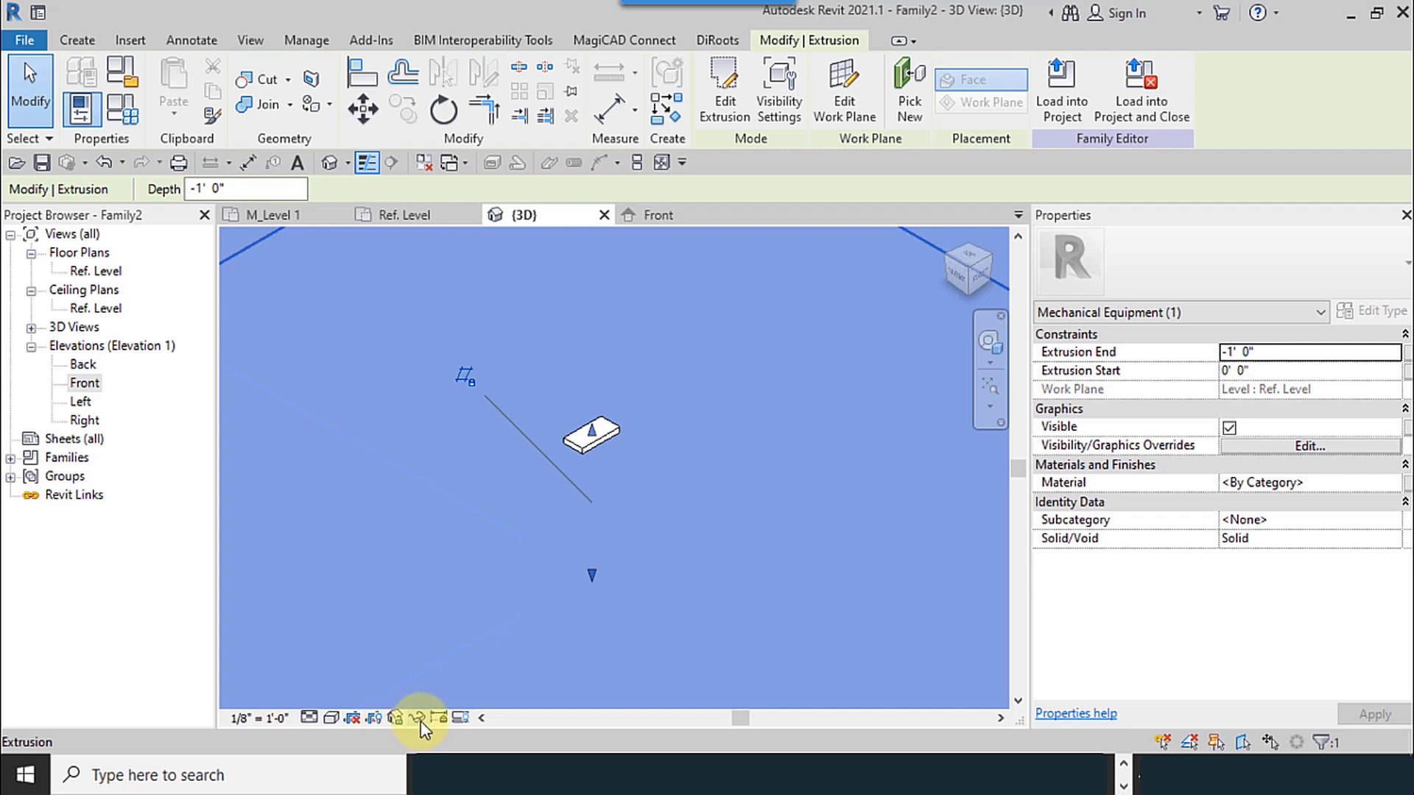
- Temporarily hide the large host extrusion in the 3D view and set the view's detail level to Fine
{"action": "left_click", "coordinate": [419, 720]}
{"action": "left_click", "coordinate": [453, 665]}
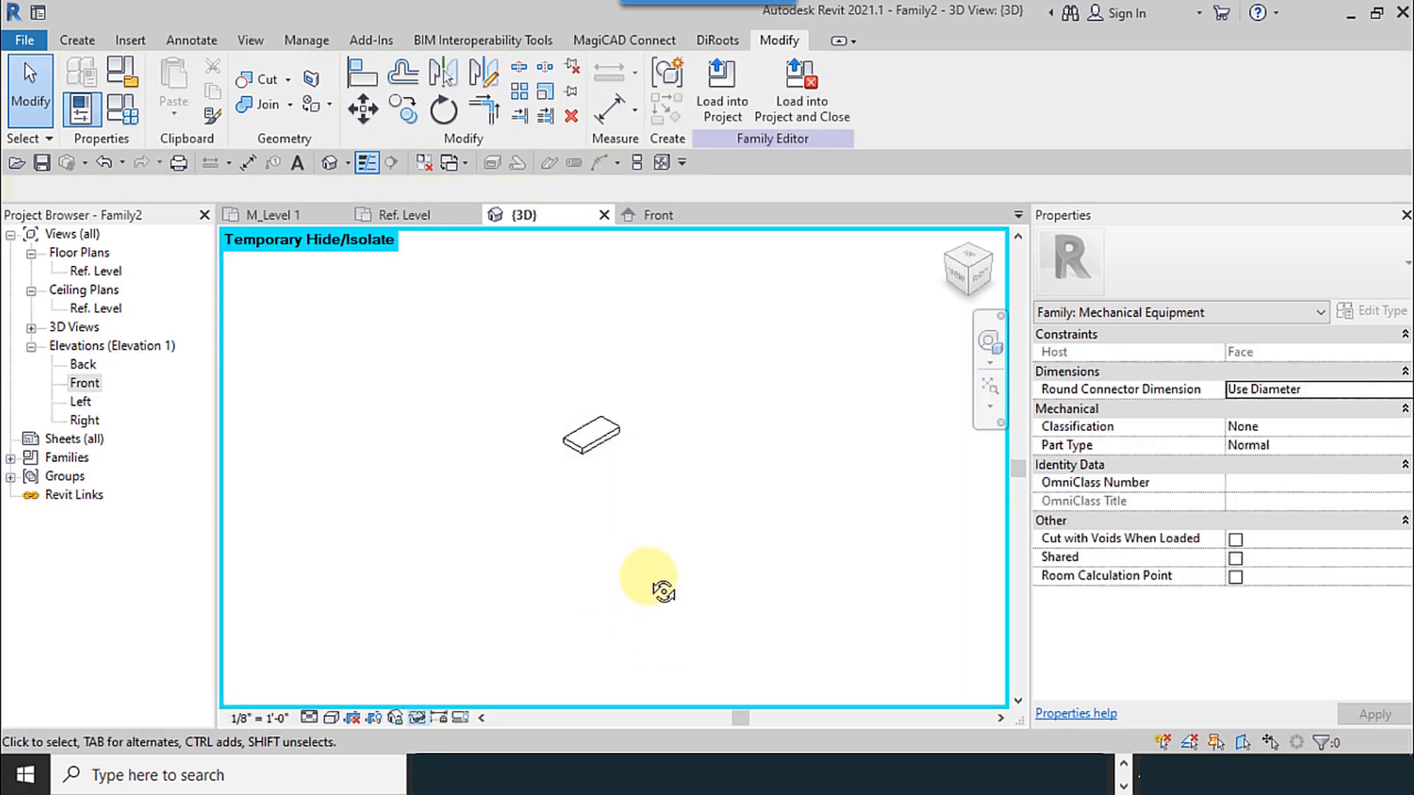
{"action": "middle_click_drag", "start_coordinate": [663, 591], "coordinate": [412, 649], "text": "shift"}
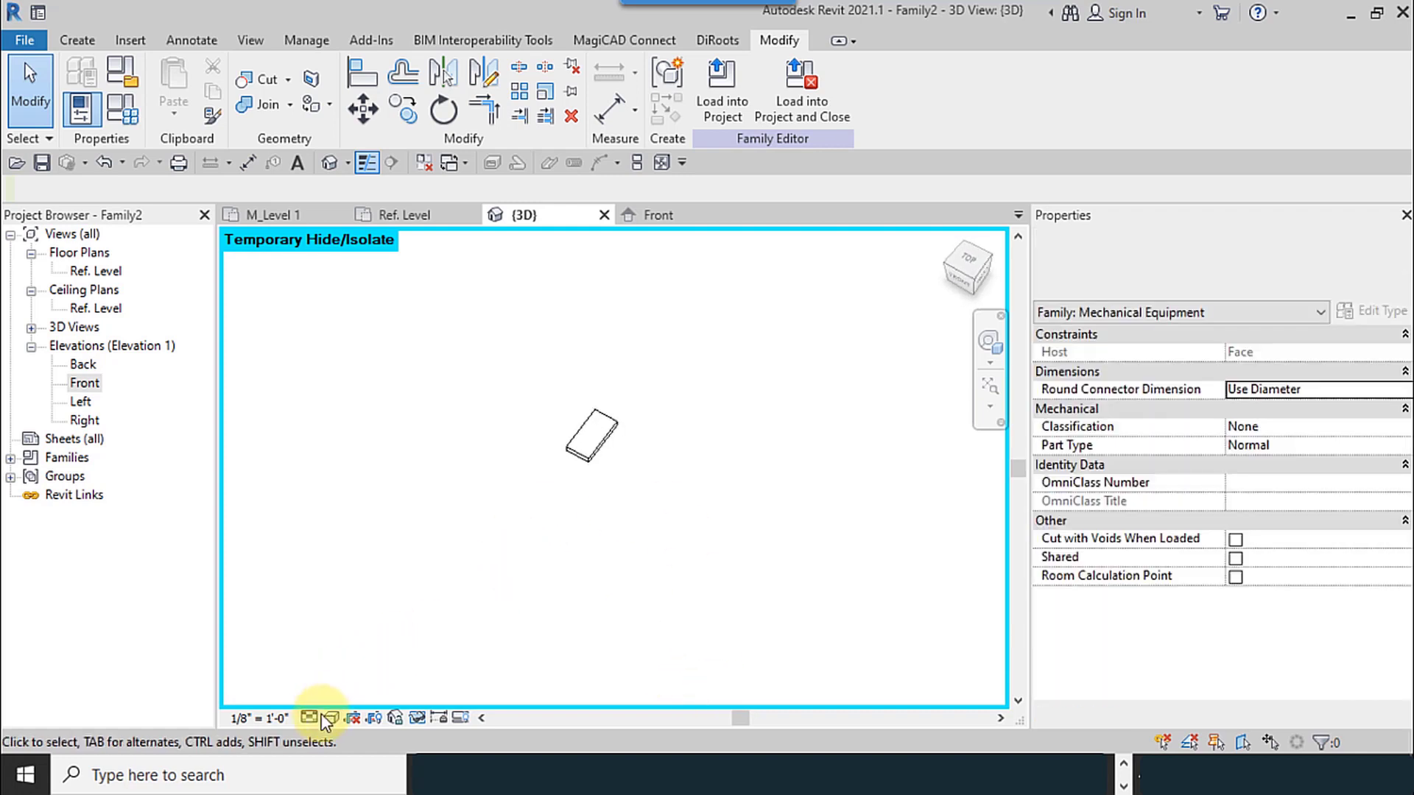
{"action": "left_click", "coordinate": [312, 718]}
{"action": "left_click", "coordinate": [334, 695]}
{"action": "scroll", "coordinate": [577, 492], "scroll_direction": "up", "scroll_amount": 4}
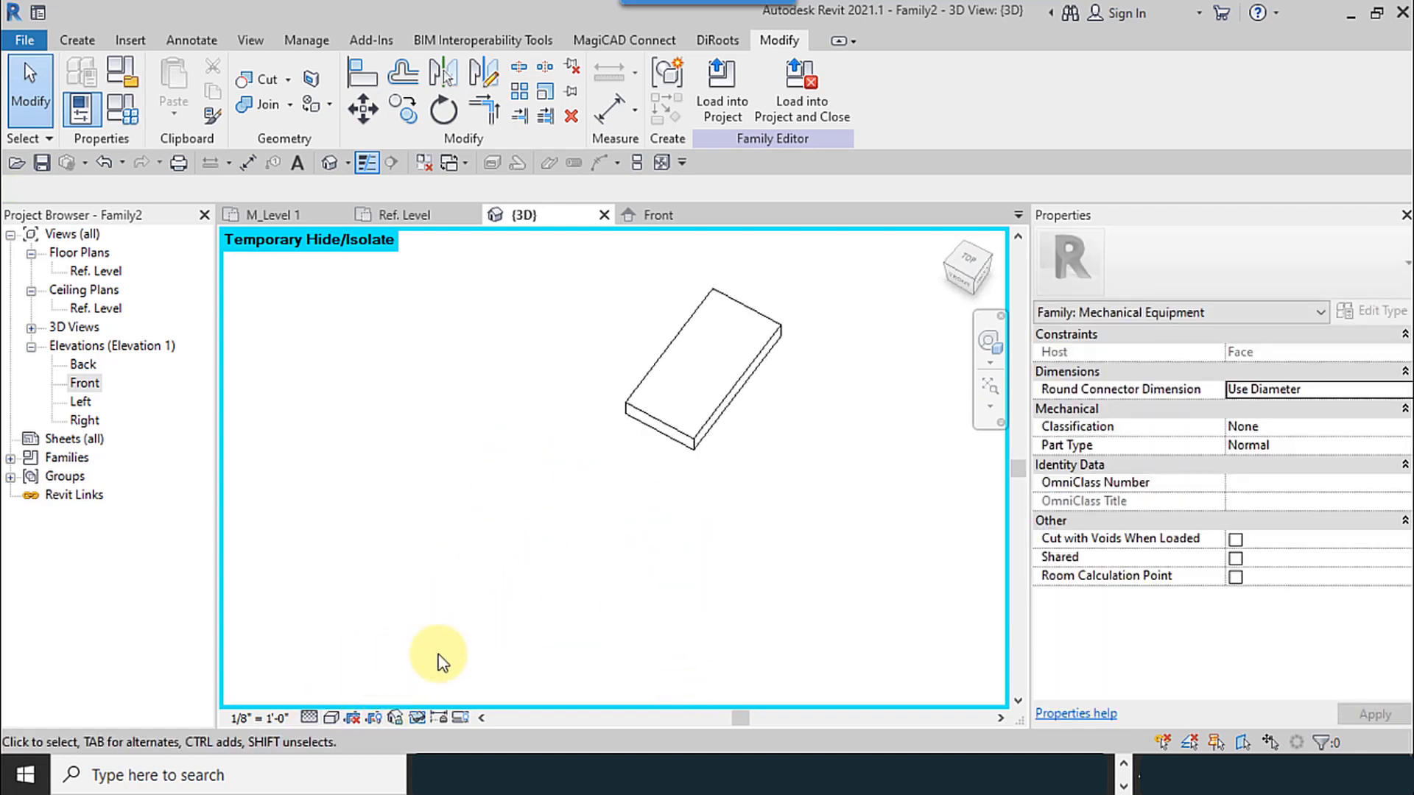
- Place a Power - Unbalanced electrical connector on the face of the small box on the underside of the thermostat body
{"action": "middle_click_drag", "start_coordinate": [765, 495], "coordinate": [521, 300]}
{"action": "middle_click_drag", "start_coordinate": [442, 609], "coordinate": [537, 606], "text": "shift"}
{"action": "left_click", "coordinate": [95, 41]}
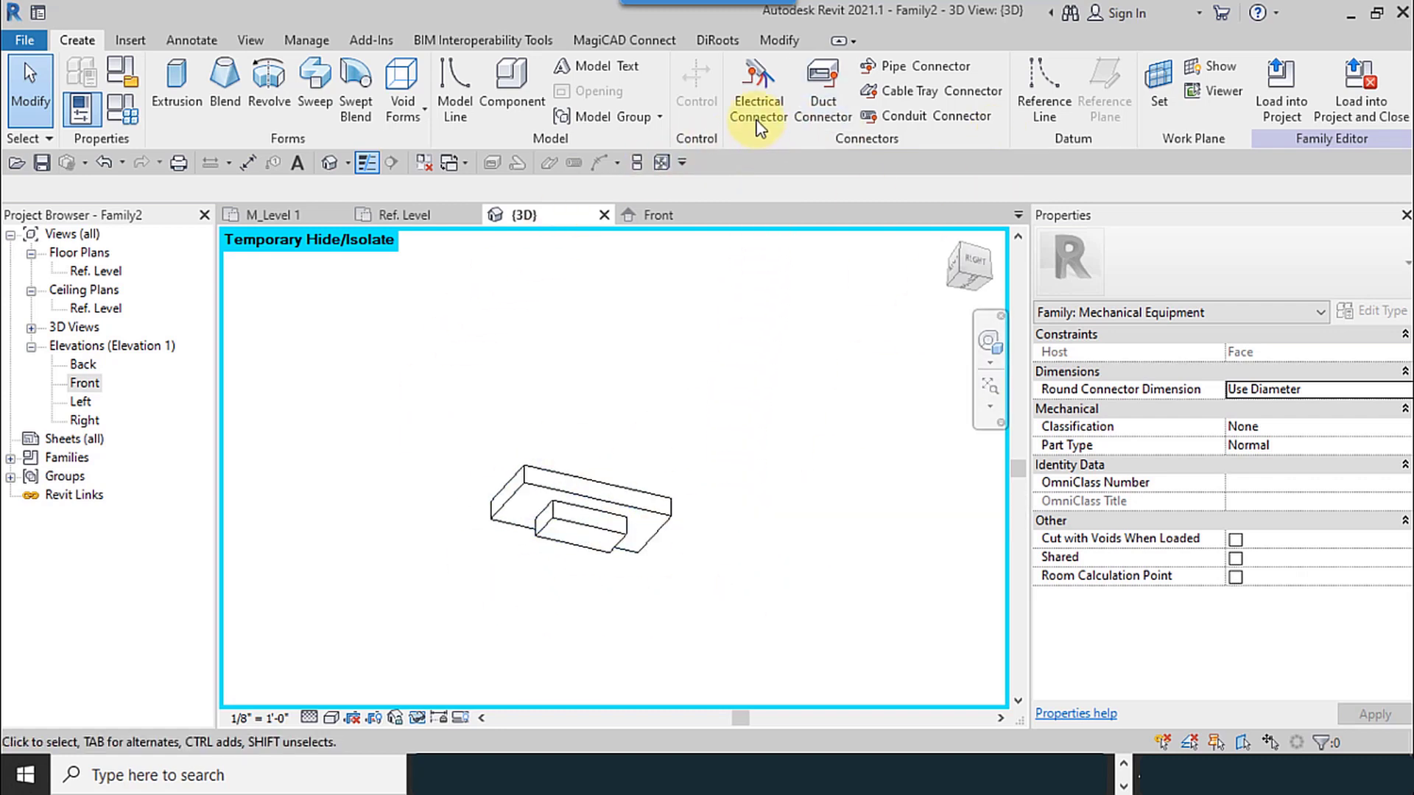
{"action": "left_click", "coordinate": [759, 85]}
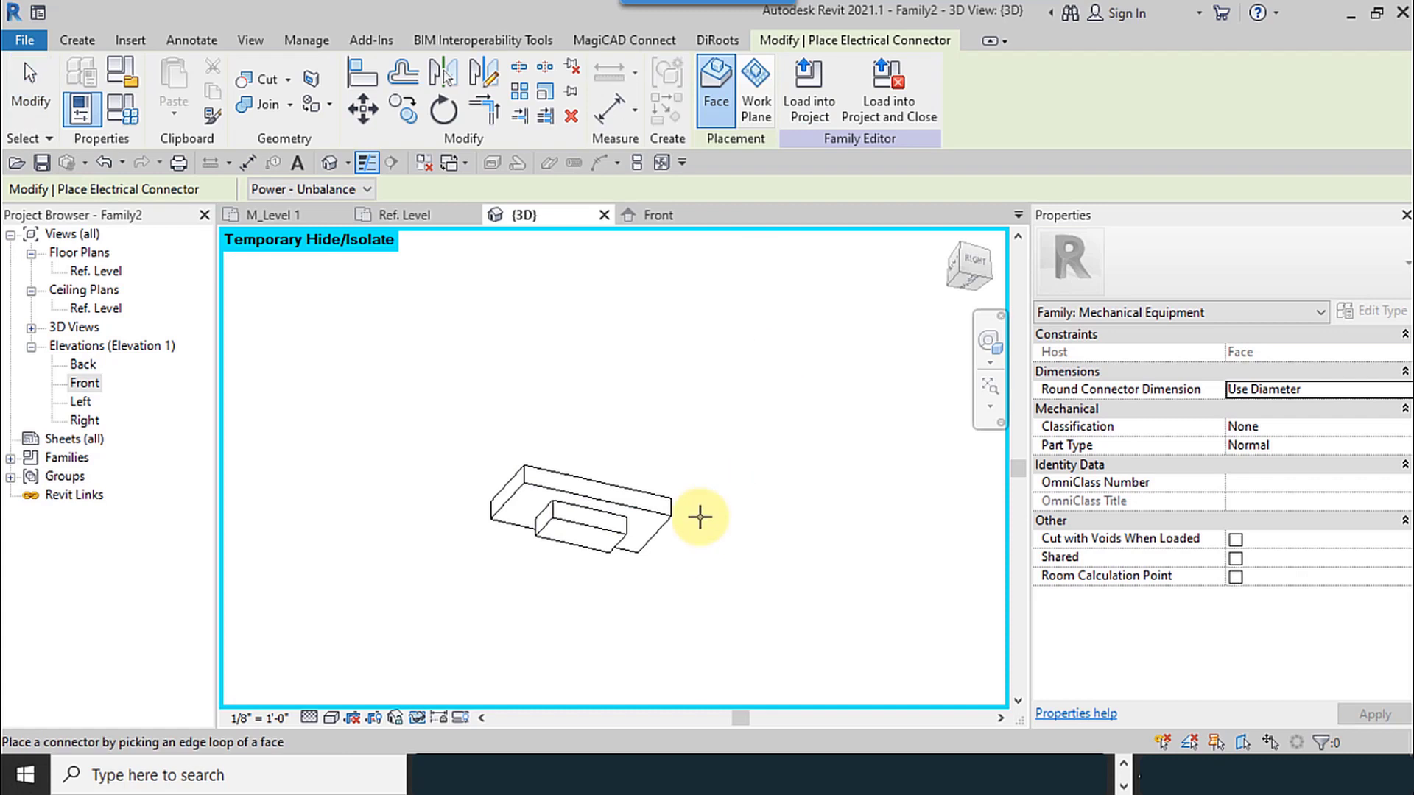
{"action": "left_click", "coordinate": [600, 533]}
{"action": "scroll", "coordinate": [584, 512], "scroll_direction": "down", "scroll_amount": 4}
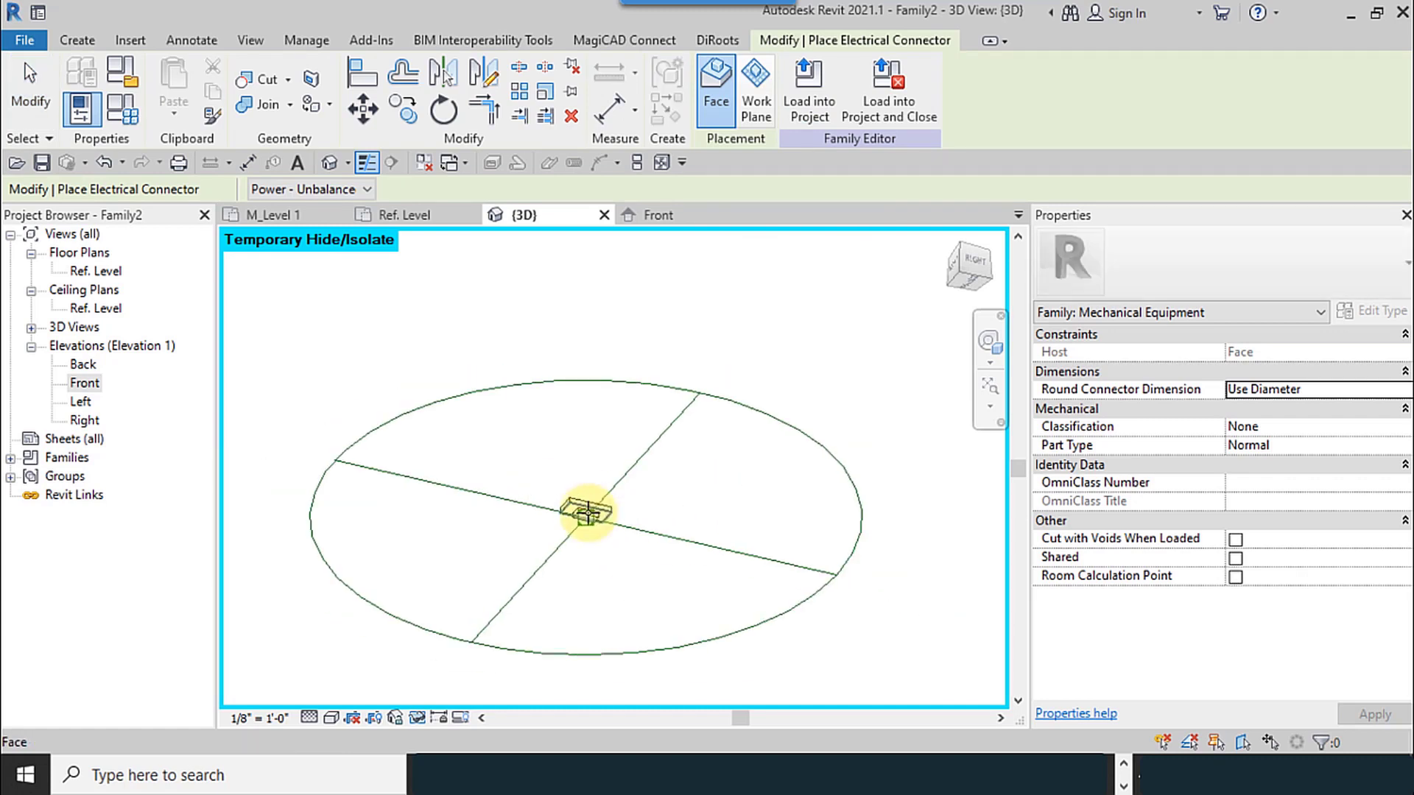
{"action": "left_click", "coordinate": [29, 88]}
- Examine the placed connector's electrical load properties and its position on the thermostat body
{"action": "left_click", "coordinate": [594, 455]}
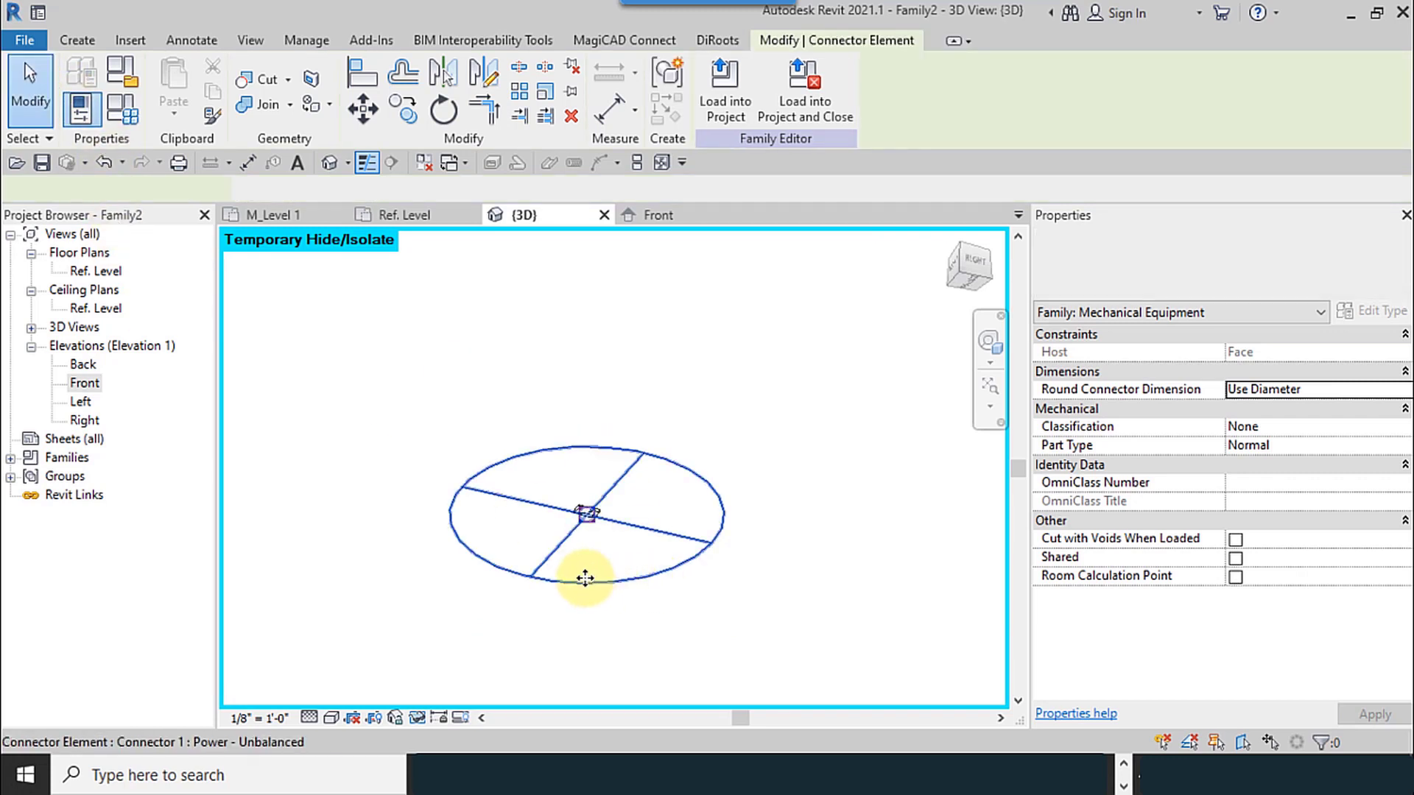
{"action": "middle_click_drag", "start_coordinate": [645, 596], "coordinate": [840, 638], "text": "shift"}
{"action": "middle_click_drag", "start_coordinate": [547, 440], "coordinate": [547, 630], "text": "shift"}
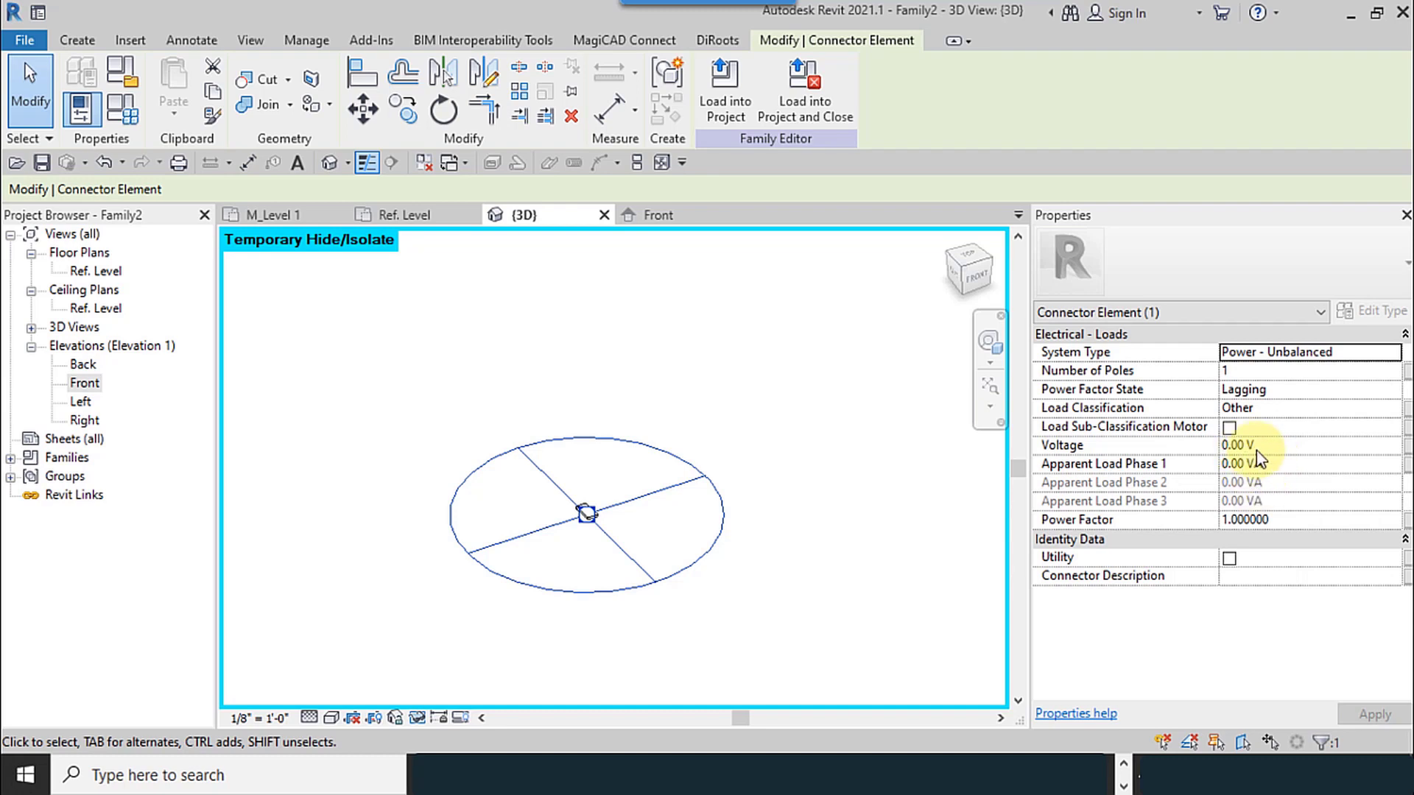
{"action": "left_click", "coordinate": [858, 505]}
{"action": "scroll", "coordinate": [577, 531], "scroll_direction": "up", "scroll_amount": 3}
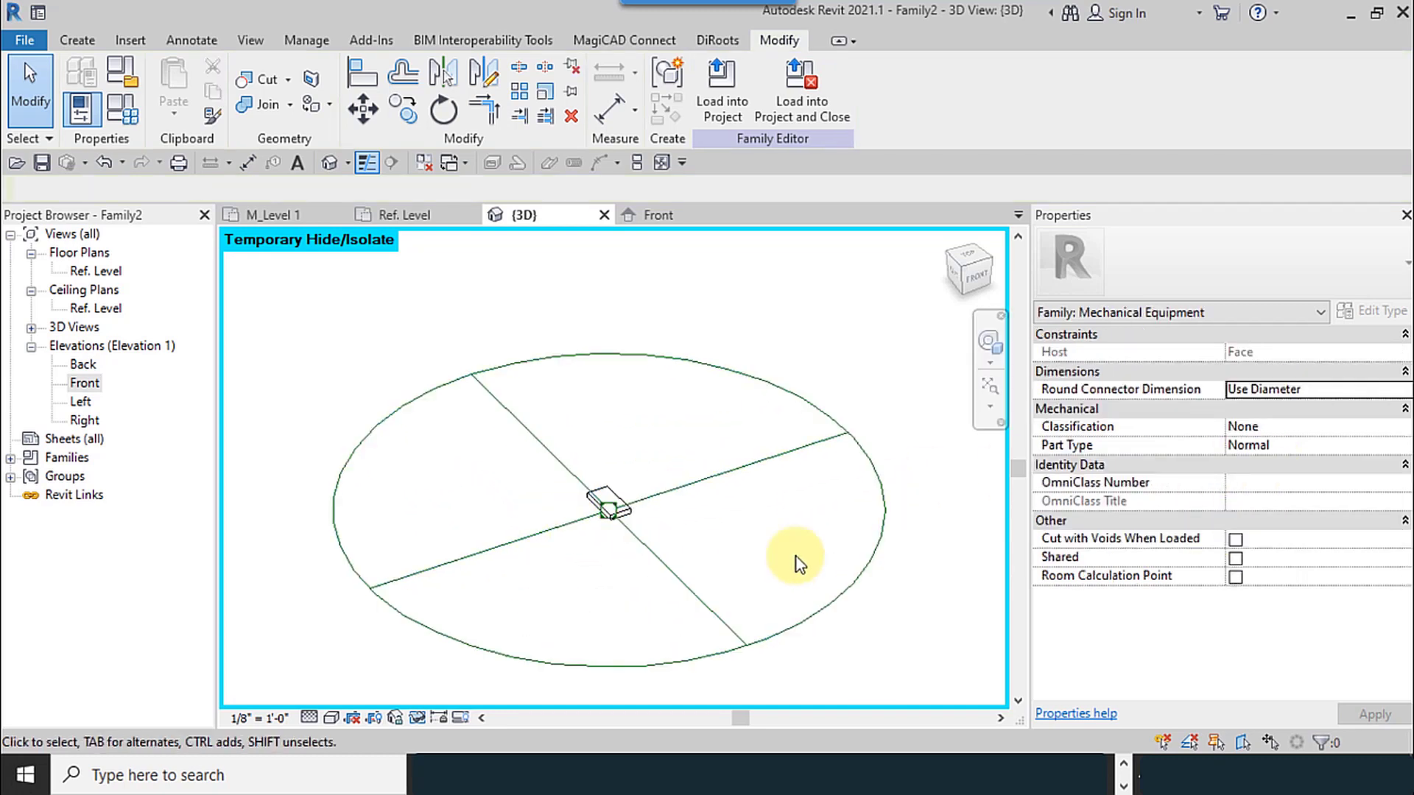
{"action": "scroll", "coordinate": [613, 519], "scroll_direction": "up", "scroll_amount": 4}
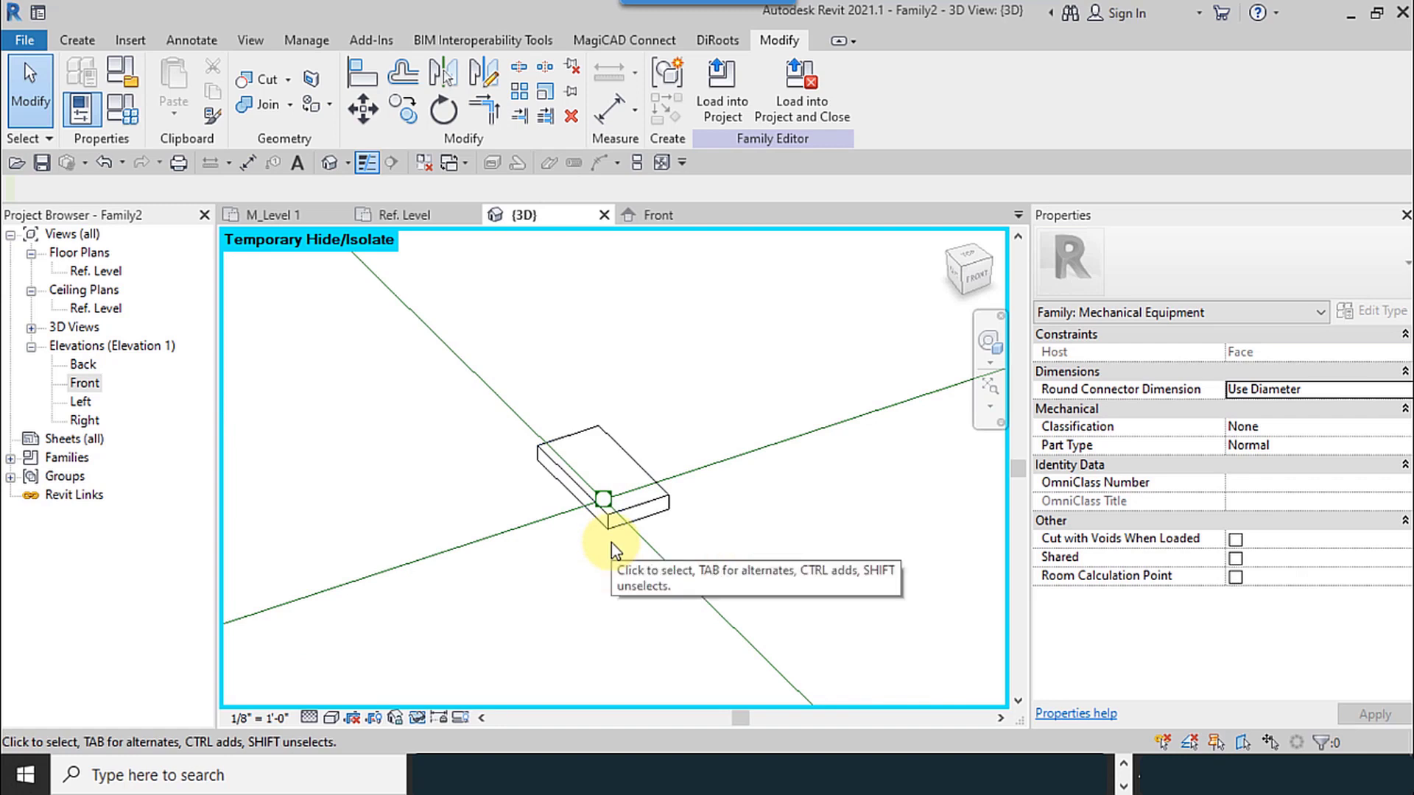
- Begin saving a copy of the current family and choose the Family folder inside Project Files as its location
{"action": "left_click", "coordinate": [26, 41]}
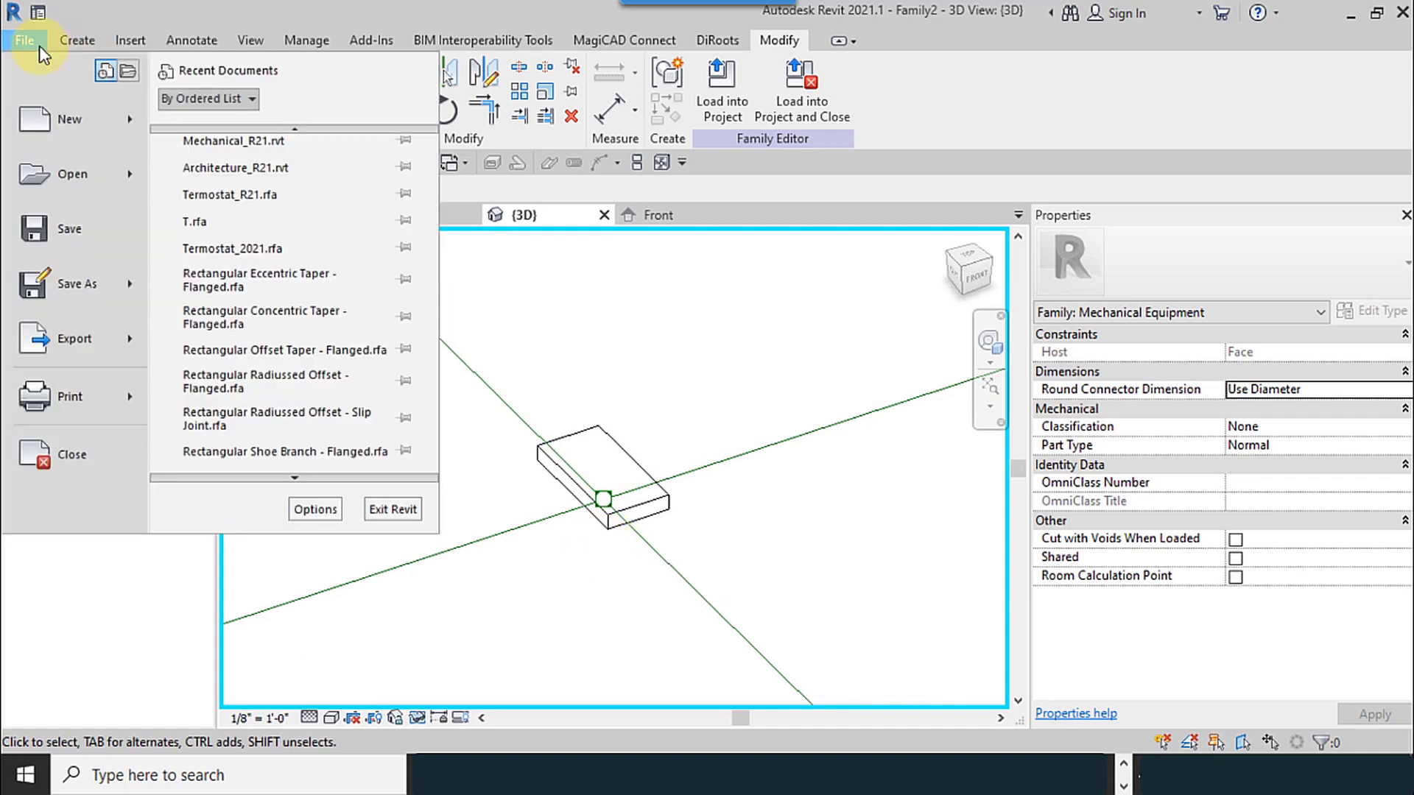
{"action": "mouse_move", "coordinate": [69, 278]}
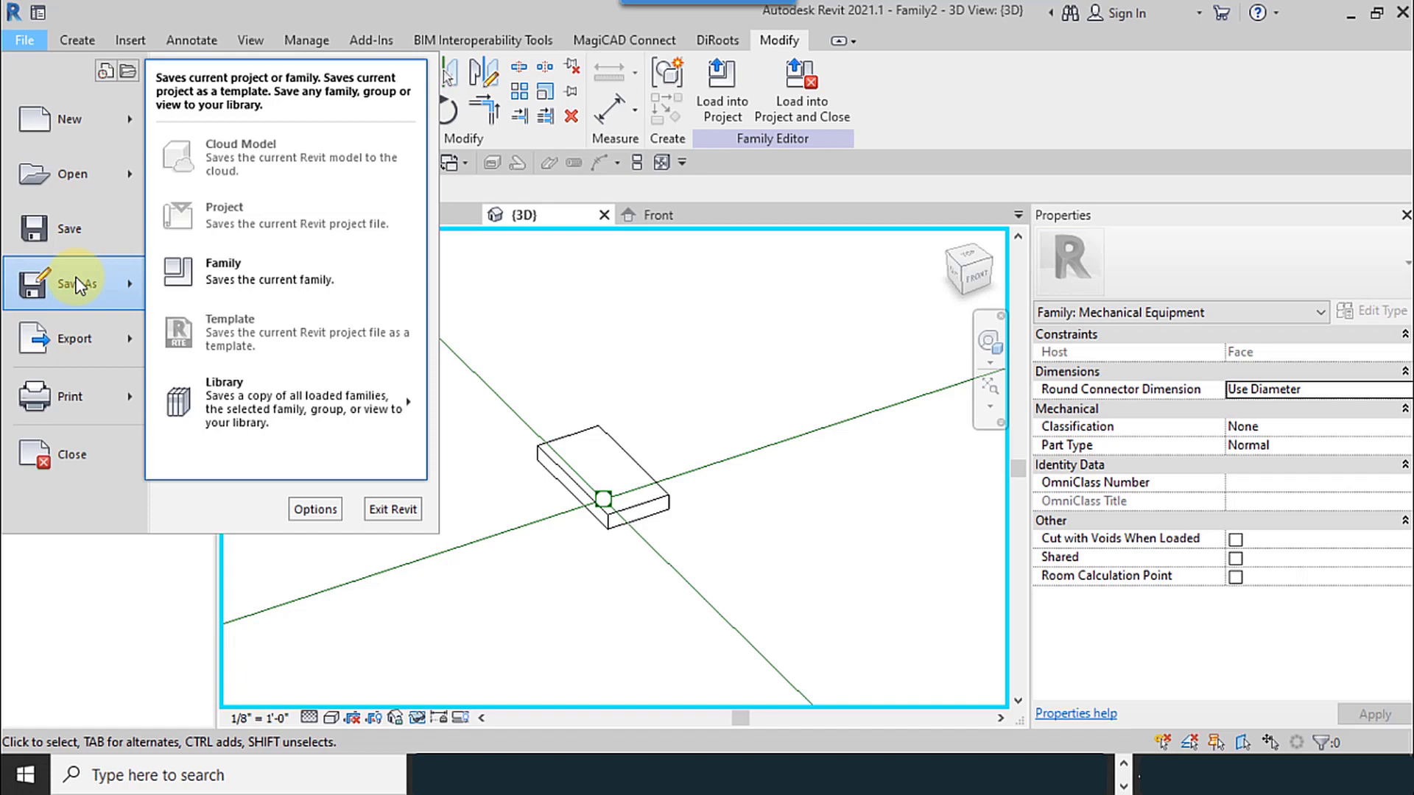
{"action": "left_click", "coordinate": [260, 288]}
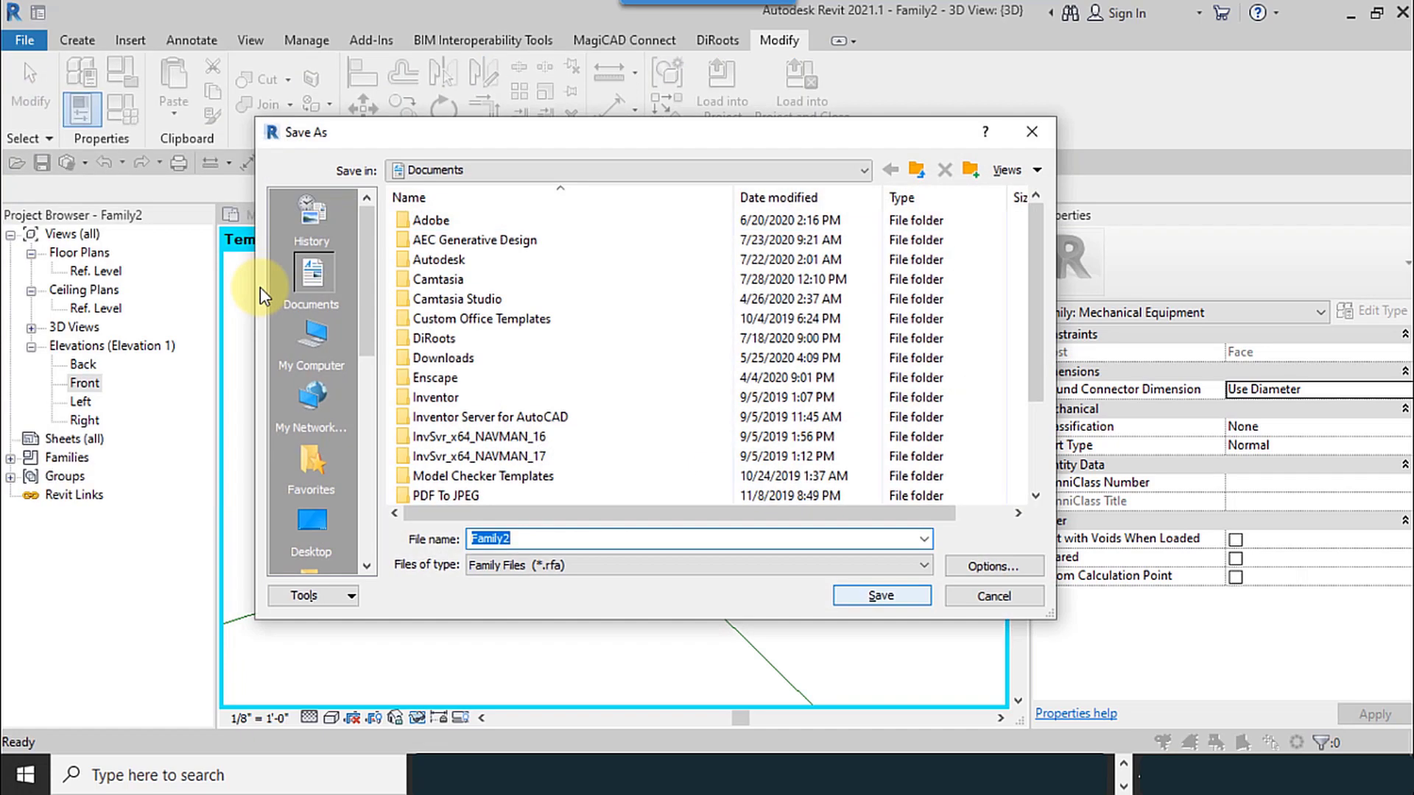
{"action": "left_click", "coordinate": [318, 480]}
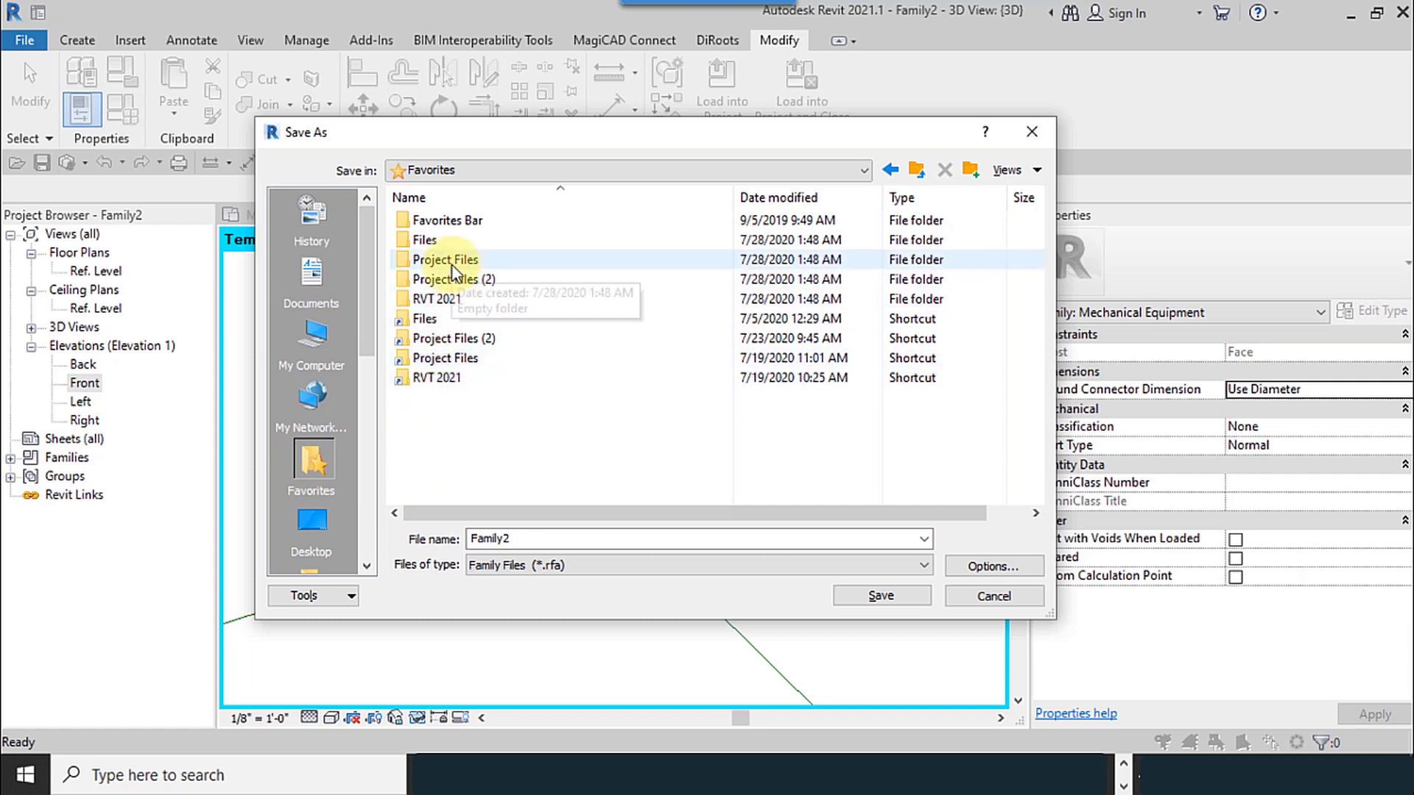
{"action": "left_click", "coordinate": [463, 359]}
{"action": "double_click", "coordinate": [462, 359]}
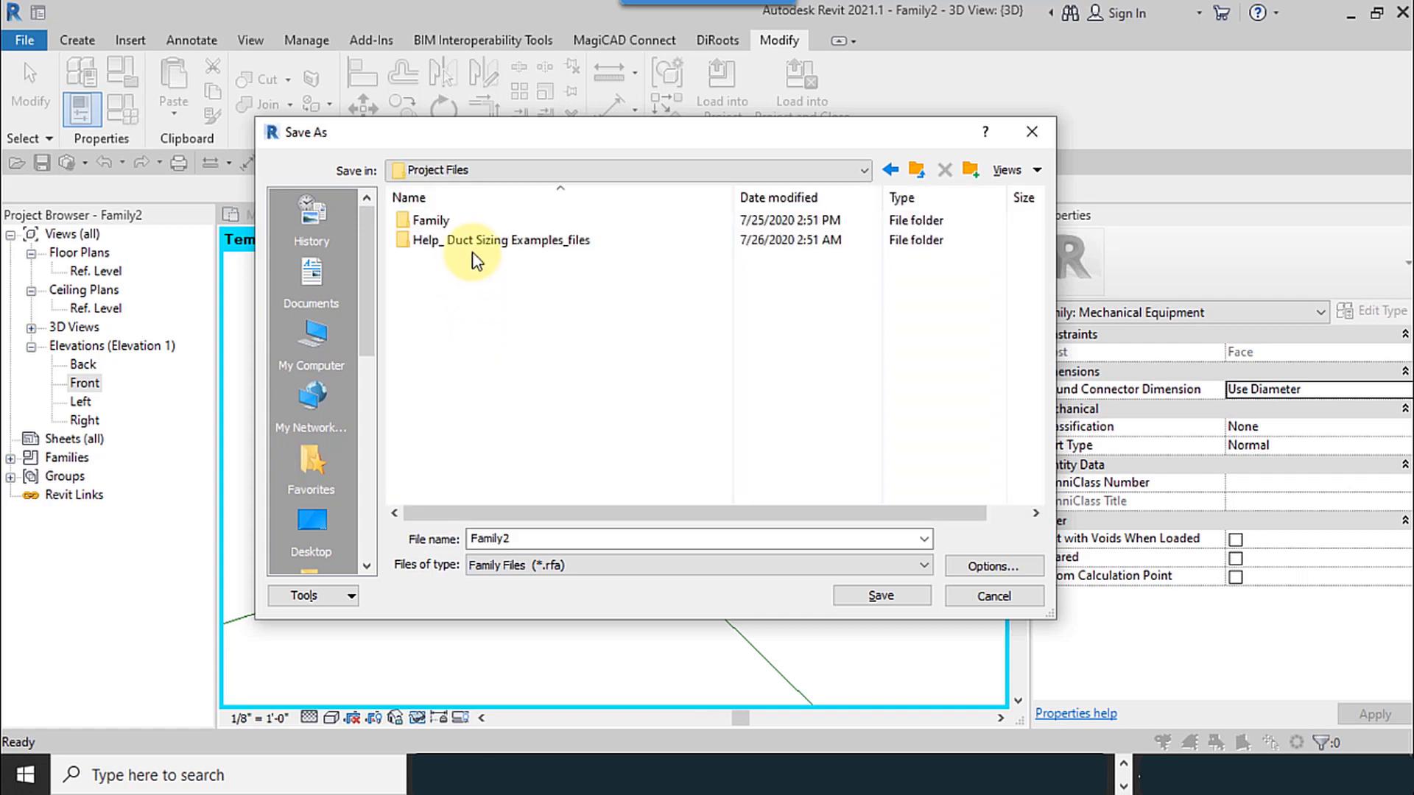
{"action": "double_click", "coordinate": [466, 229]}
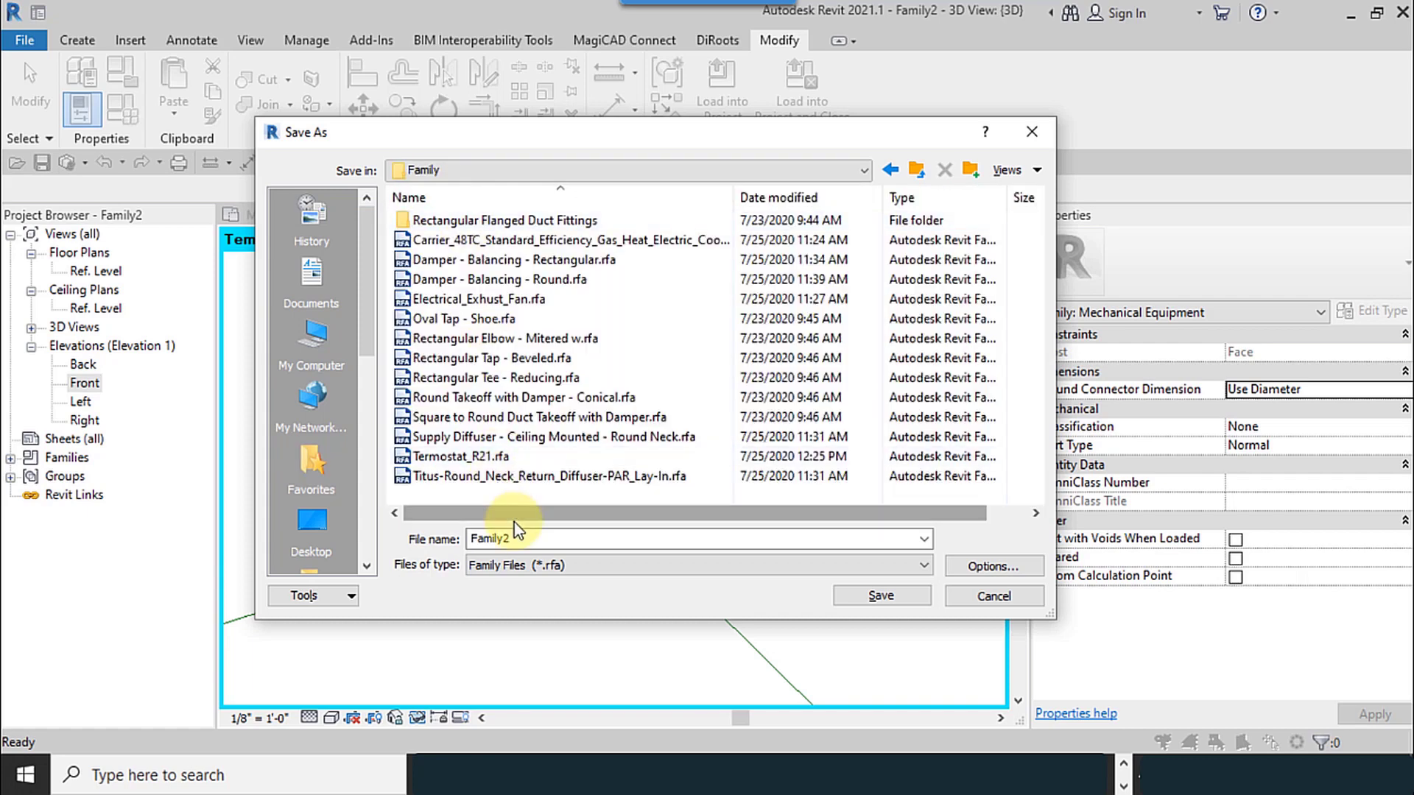
- Name the family file Thermostat, accept the existing file save options and save it
{"action": "double_click", "coordinate": [546, 539]}
{"action": "type", "text": "t"}
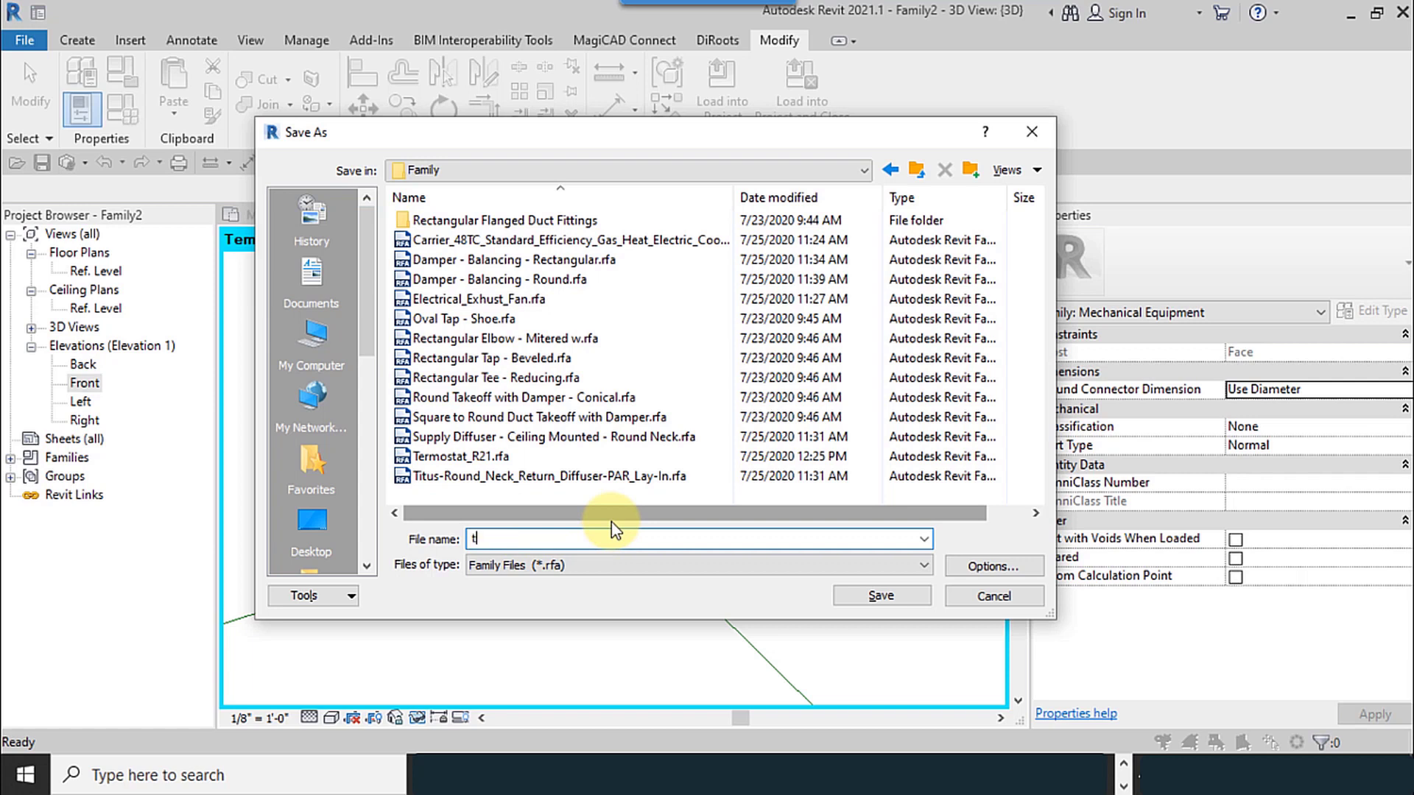
{"action": "key", "text": "BackSpace"}
{"action": "type", "text": "Termosta"}
{"action": "key", "text": "BackSpace"}
{"action": "key", "text": "BackSpace"}
{"action": "key", "text": "BackSpace"}
{"action": "key", "text": "BackSpace"}
{"action": "key", "text": "BackSpace"}
{"action": "type", "text": "mosta"}
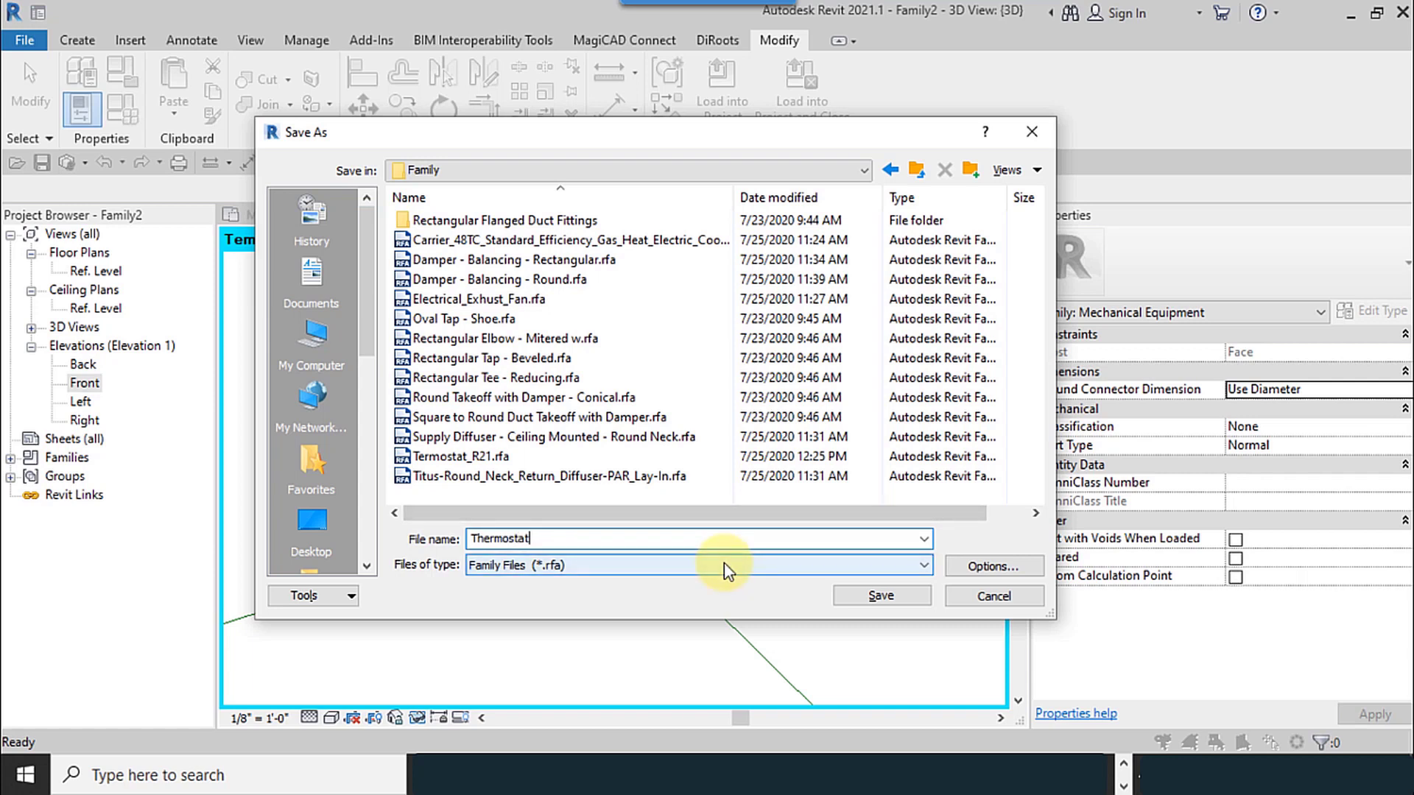
{"action": "left_click", "coordinate": [1013, 568]}
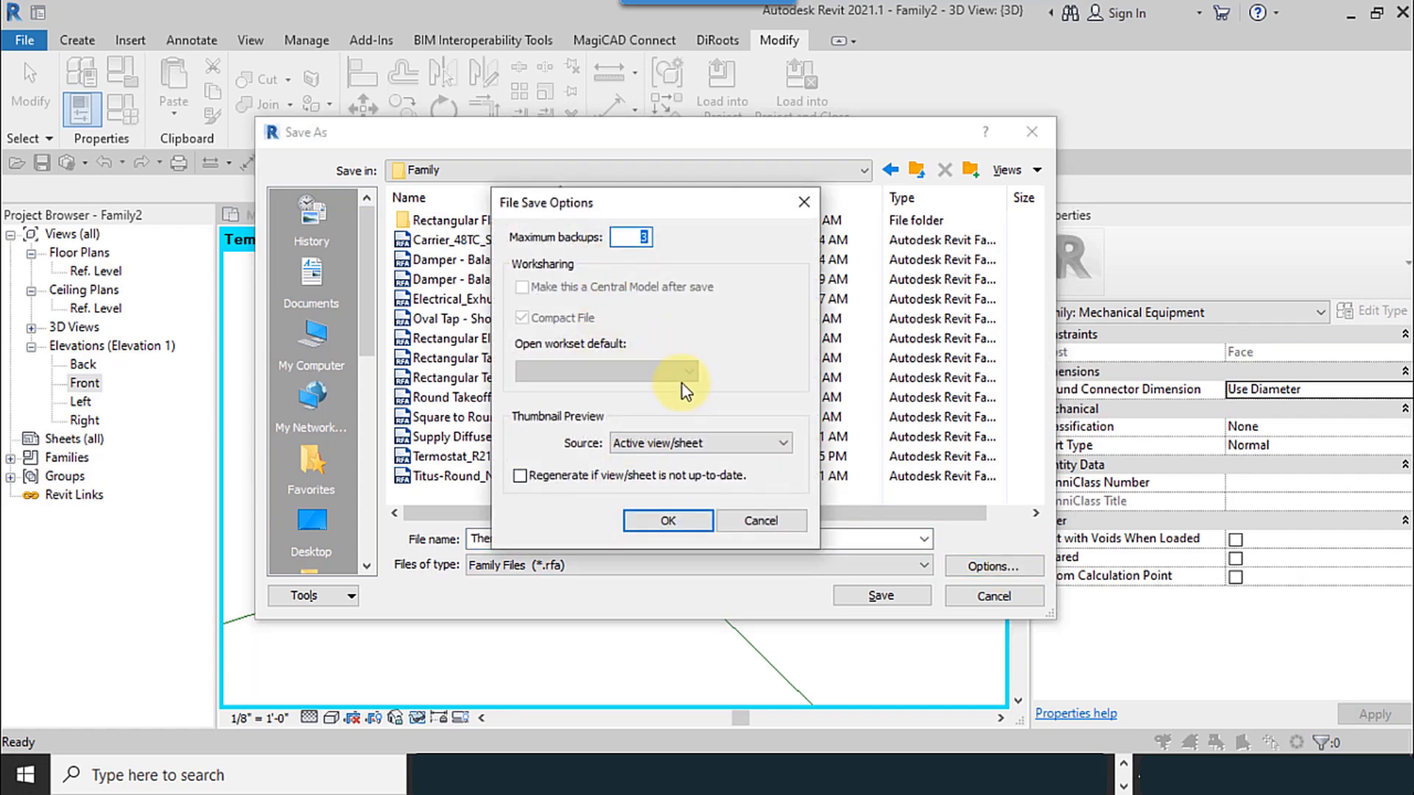
{"action": "left_click", "coordinate": [673, 521]}
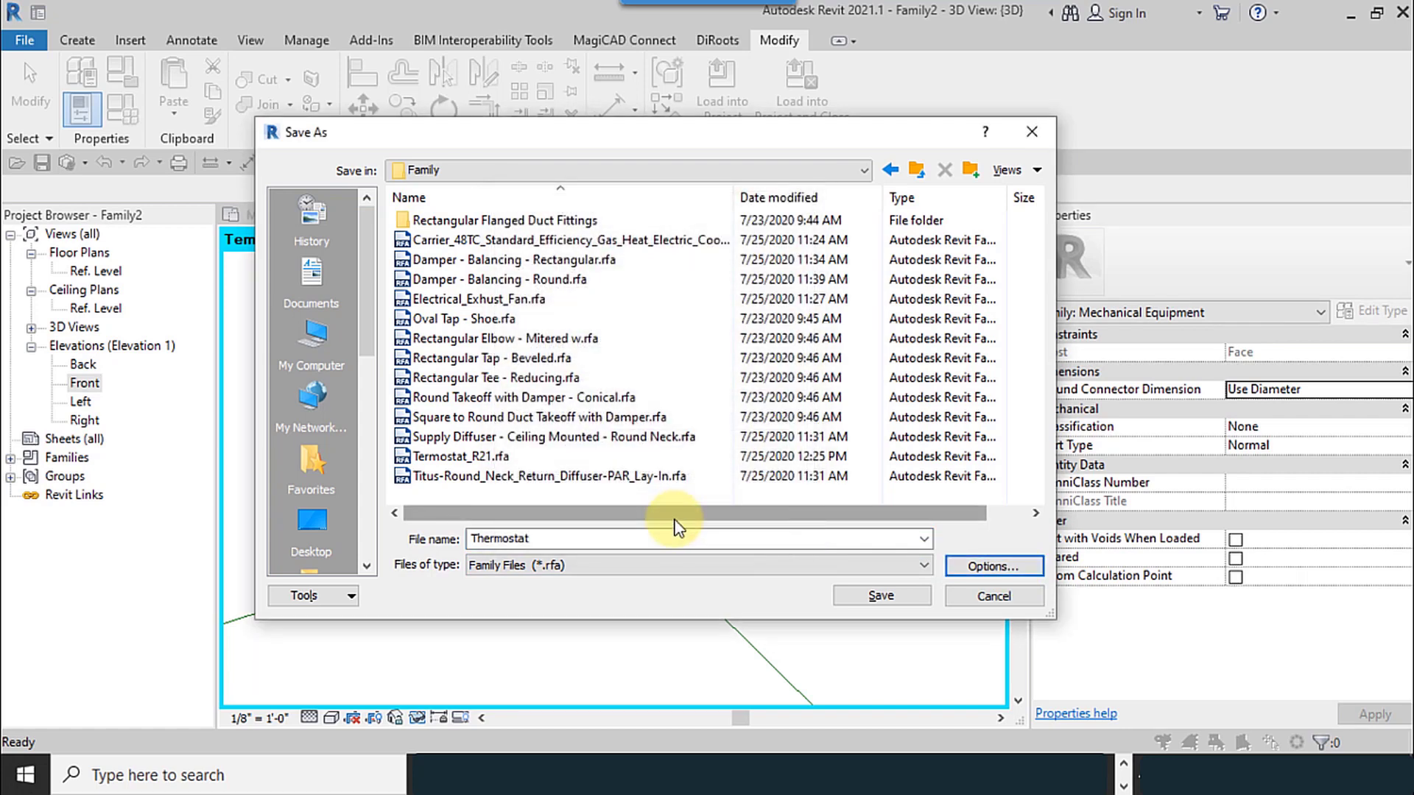
{"action": "left_click", "coordinate": [908, 594]}
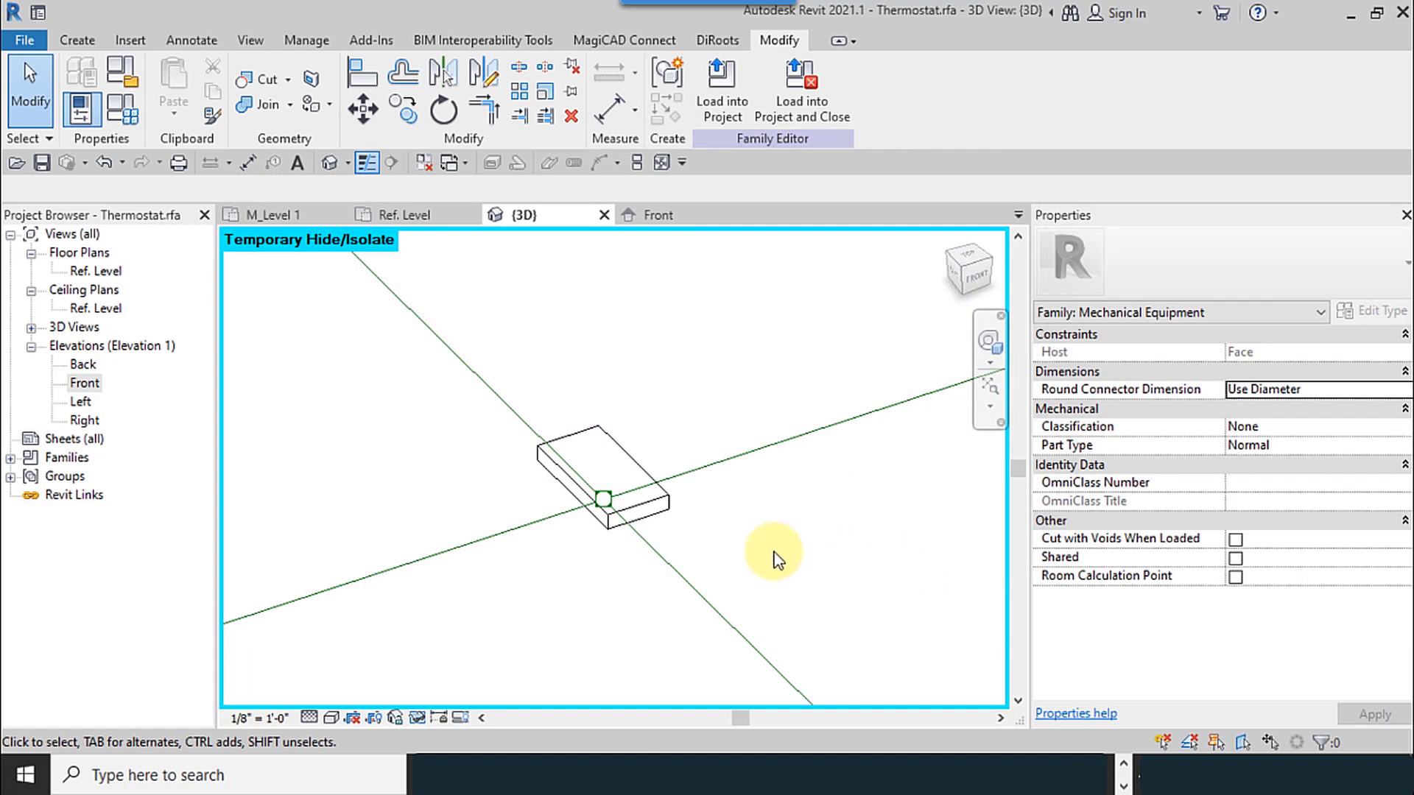
- Close the inactive views and reset the temporary hide/isolate in the 3D view
{"action": "scroll", "coordinate": [726, 511], "scroll_direction": "down", "scroll_amount": 4}
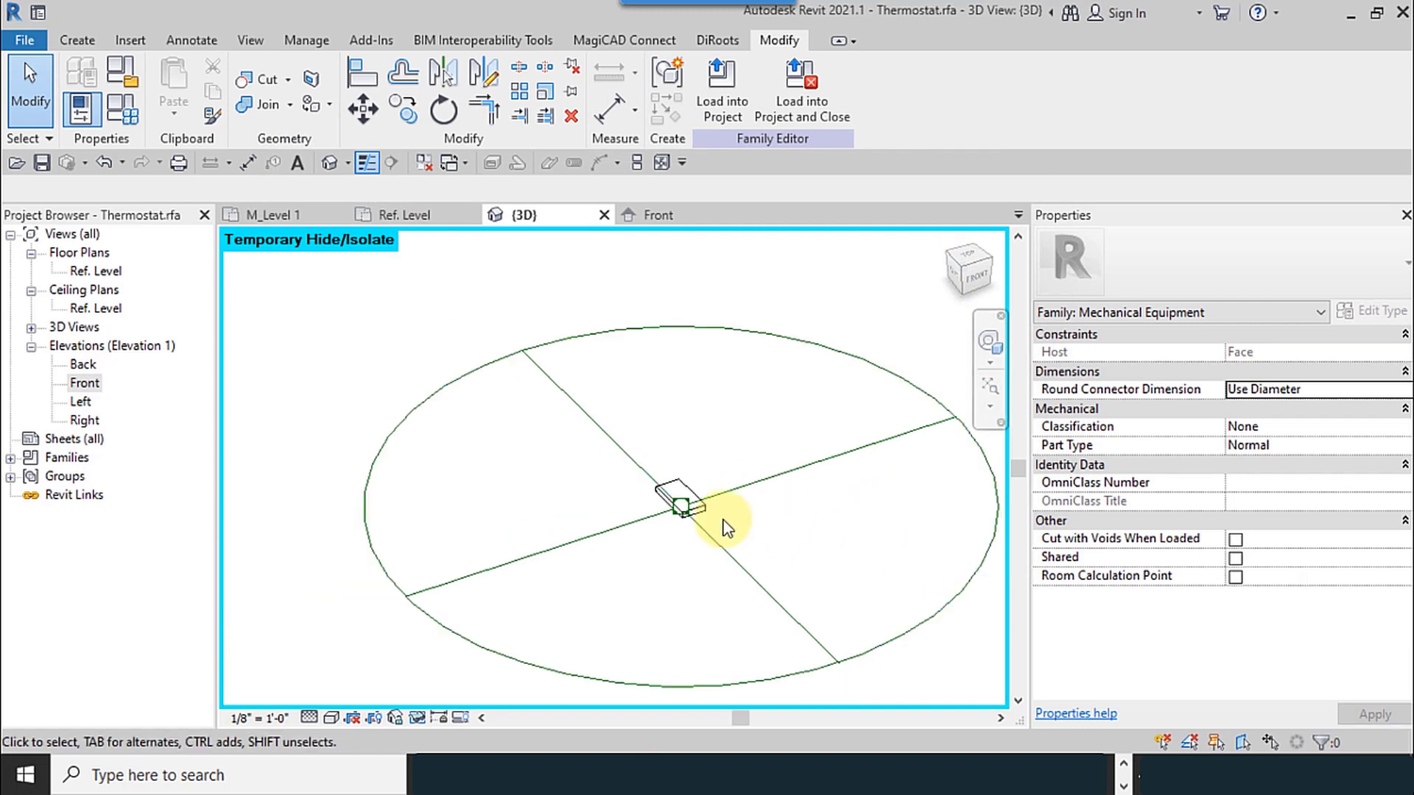
{"action": "middle_click_drag", "start_coordinate": [726, 527], "coordinate": [782, 543]}
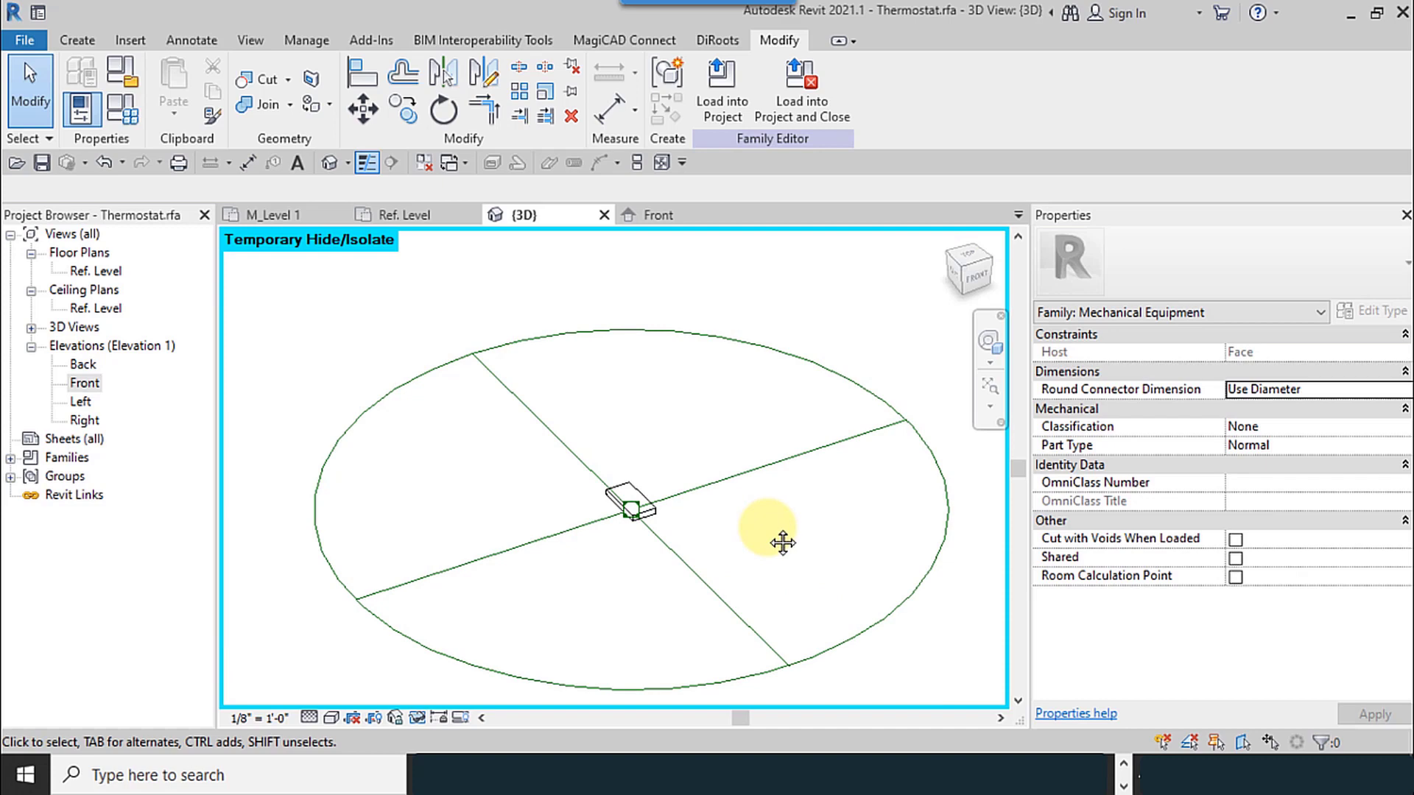
{"action": "left_click", "coordinate": [429, 168]}
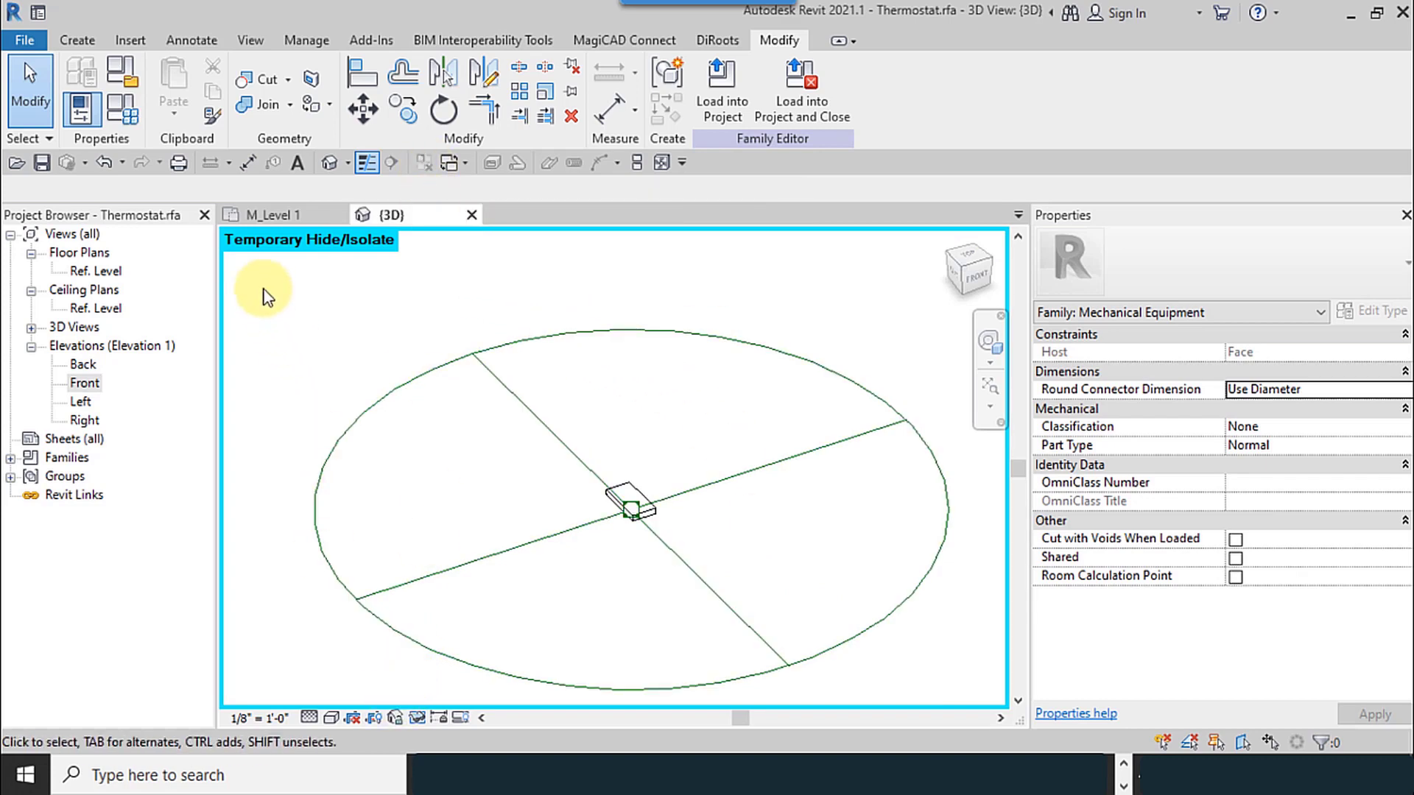
{"action": "left_click", "coordinate": [394, 717]}
{"action": "left_click", "coordinate": [508, 692]}
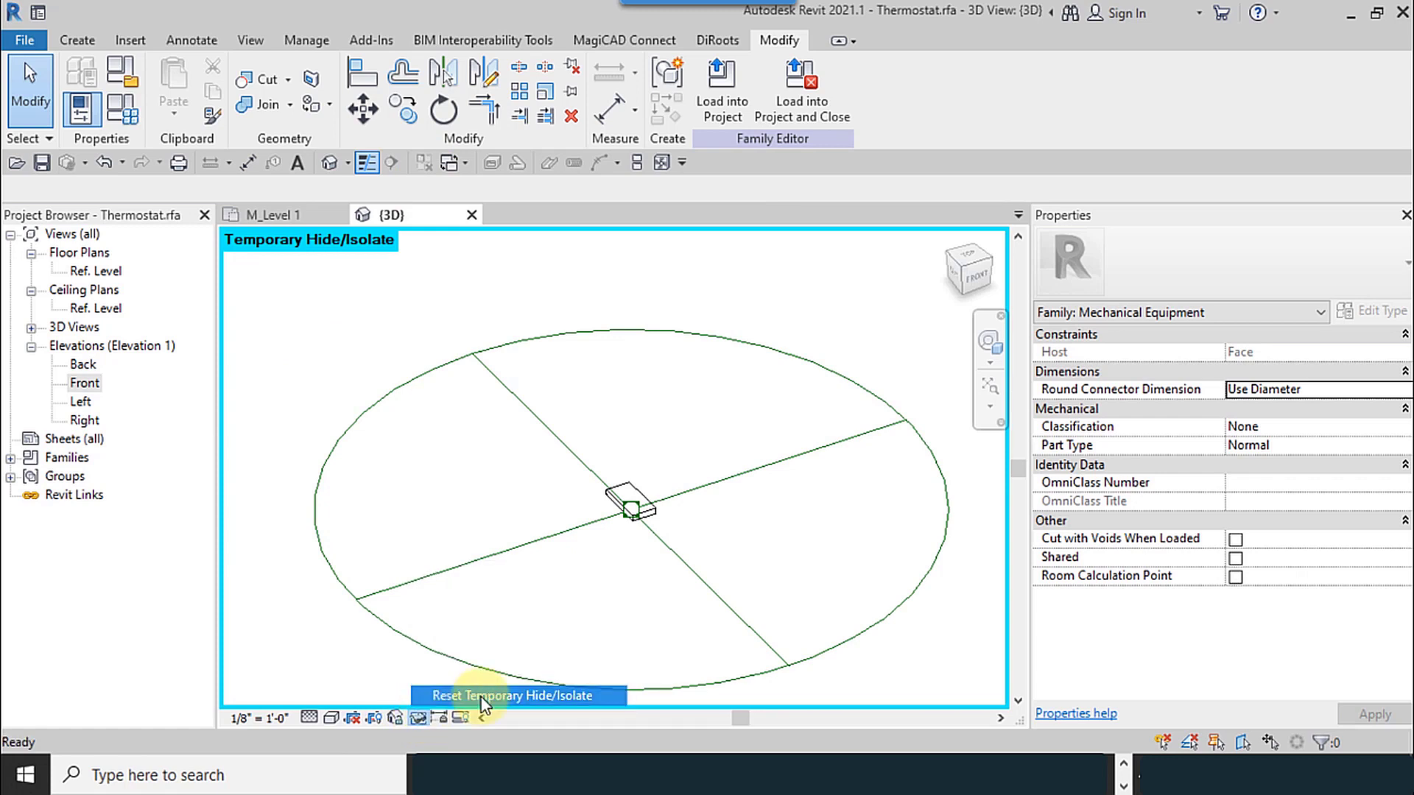
- Inspect the thermostat body extrusion in 3D, including its material property
{"action": "scroll", "coordinate": [549, 552], "scroll_direction": "down", "scroll_amount": 2}
{"action": "scroll", "coordinate": [628, 530], "scroll_direction": "up", "scroll_amount": 6}
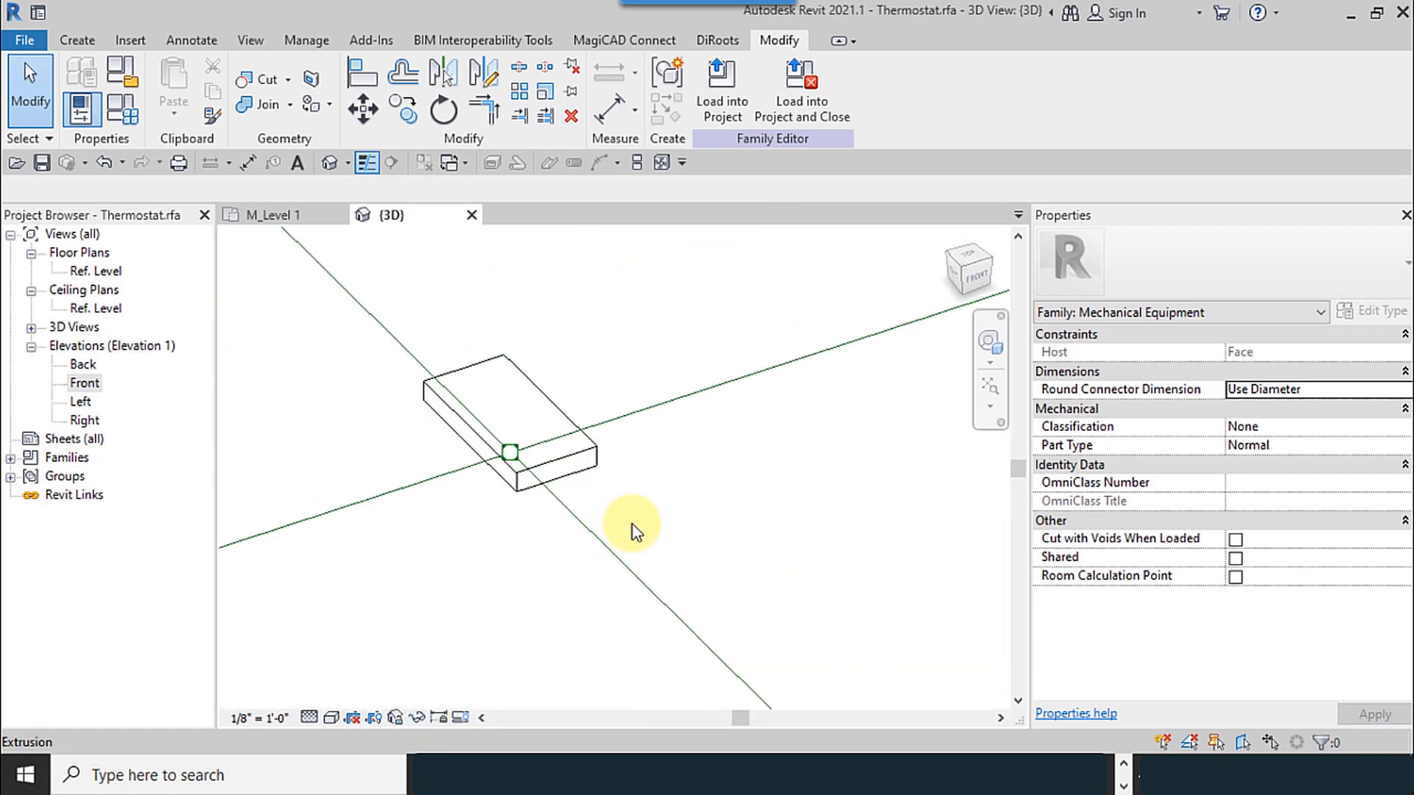
{"action": "scroll", "coordinate": [611, 545], "scroll_direction": "down", "scroll_amount": 1}
{"action": "middle_click_drag", "start_coordinate": [613, 555], "coordinate": [464, 568], "text": "shift"}
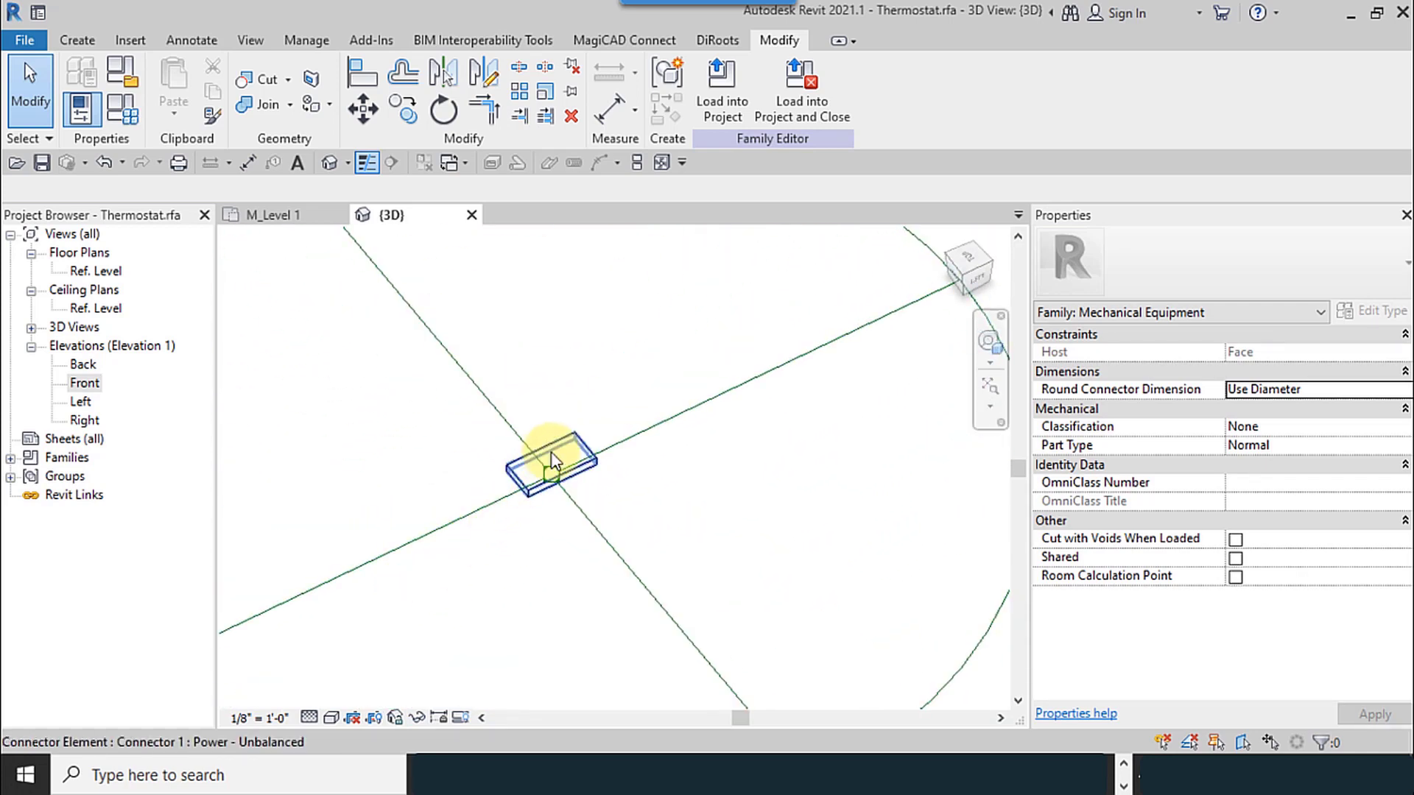
{"action": "left_click", "coordinate": [570, 451]}
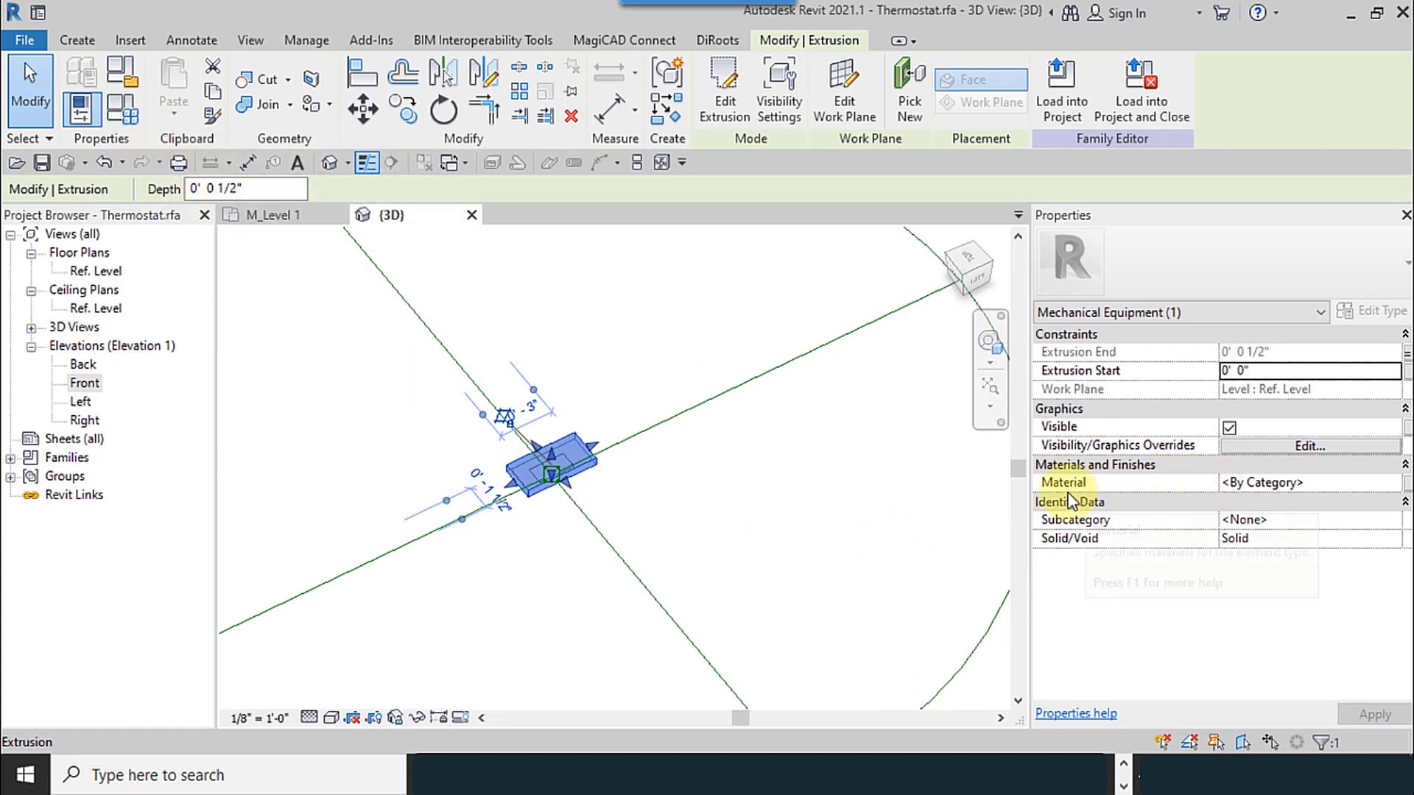
{"action": "left_click", "coordinate": [1301, 485]}
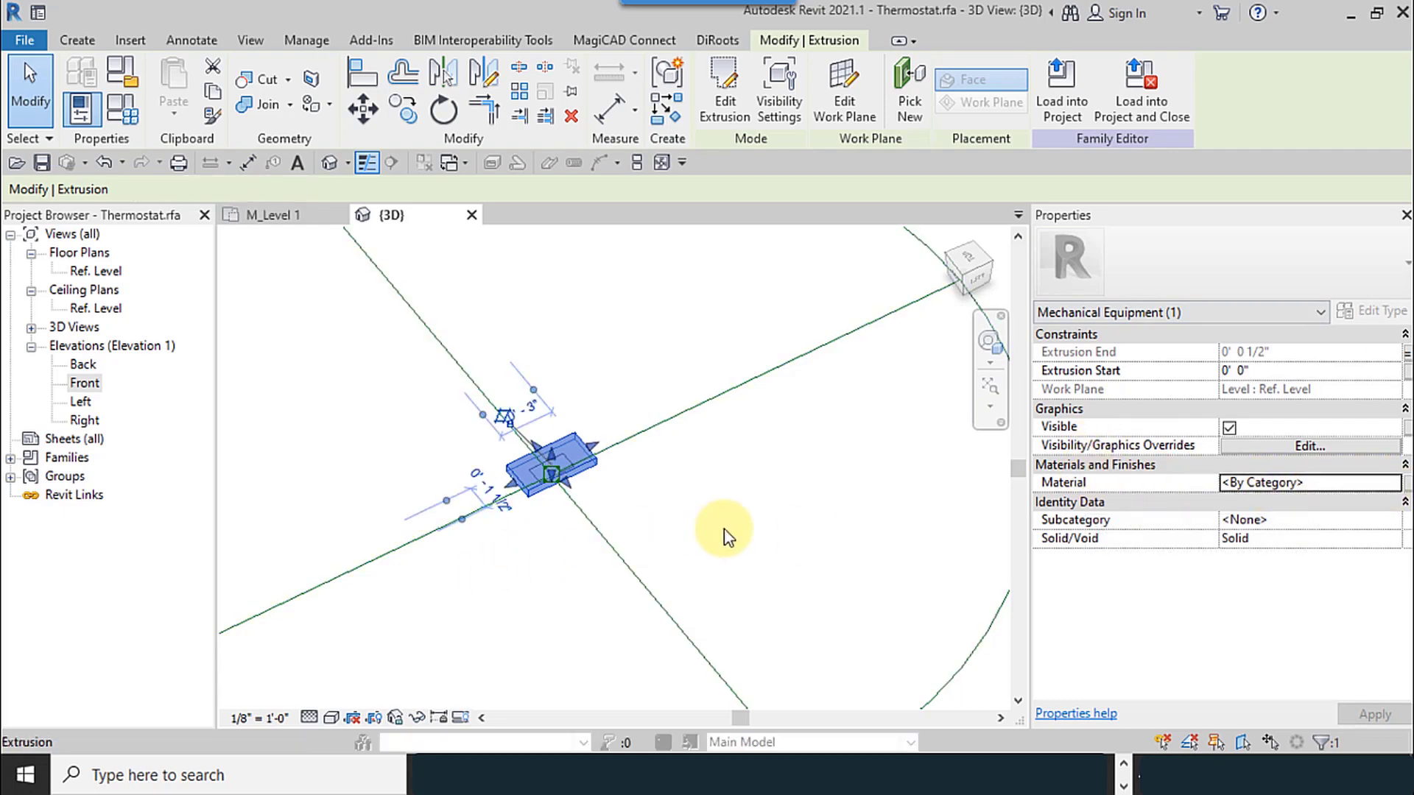
{"action": "left_click", "coordinate": [487, 543]}
{"action": "scroll", "coordinate": [591, 533], "scroll_direction": "down", "scroll_amount": 5}
{"action": "left_click", "coordinate": [851, 462]}
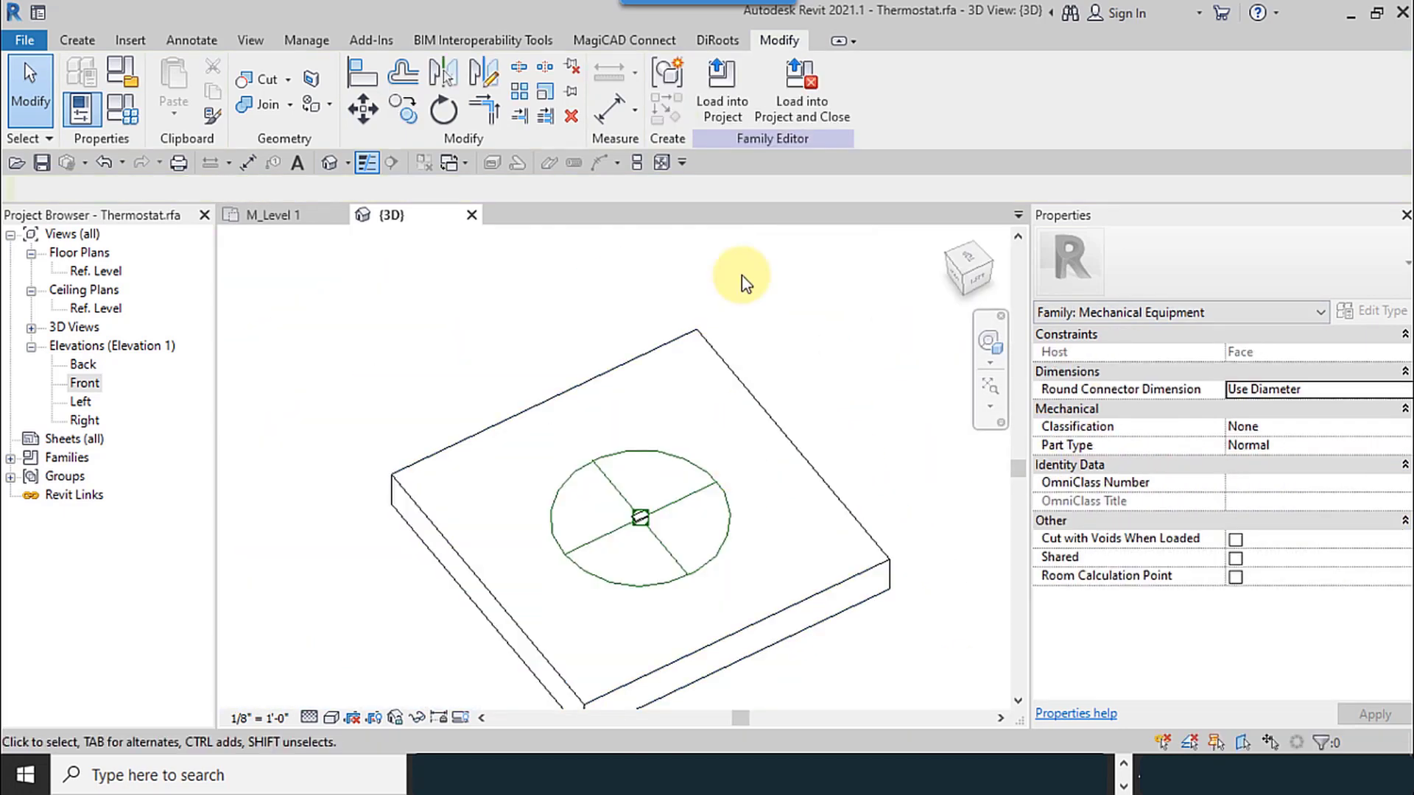
- Load the Thermostat family into the Mechanical_R21 project and dismiss the save reminders without saving
{"action": "left_click", "coordinate": [714, 118]}
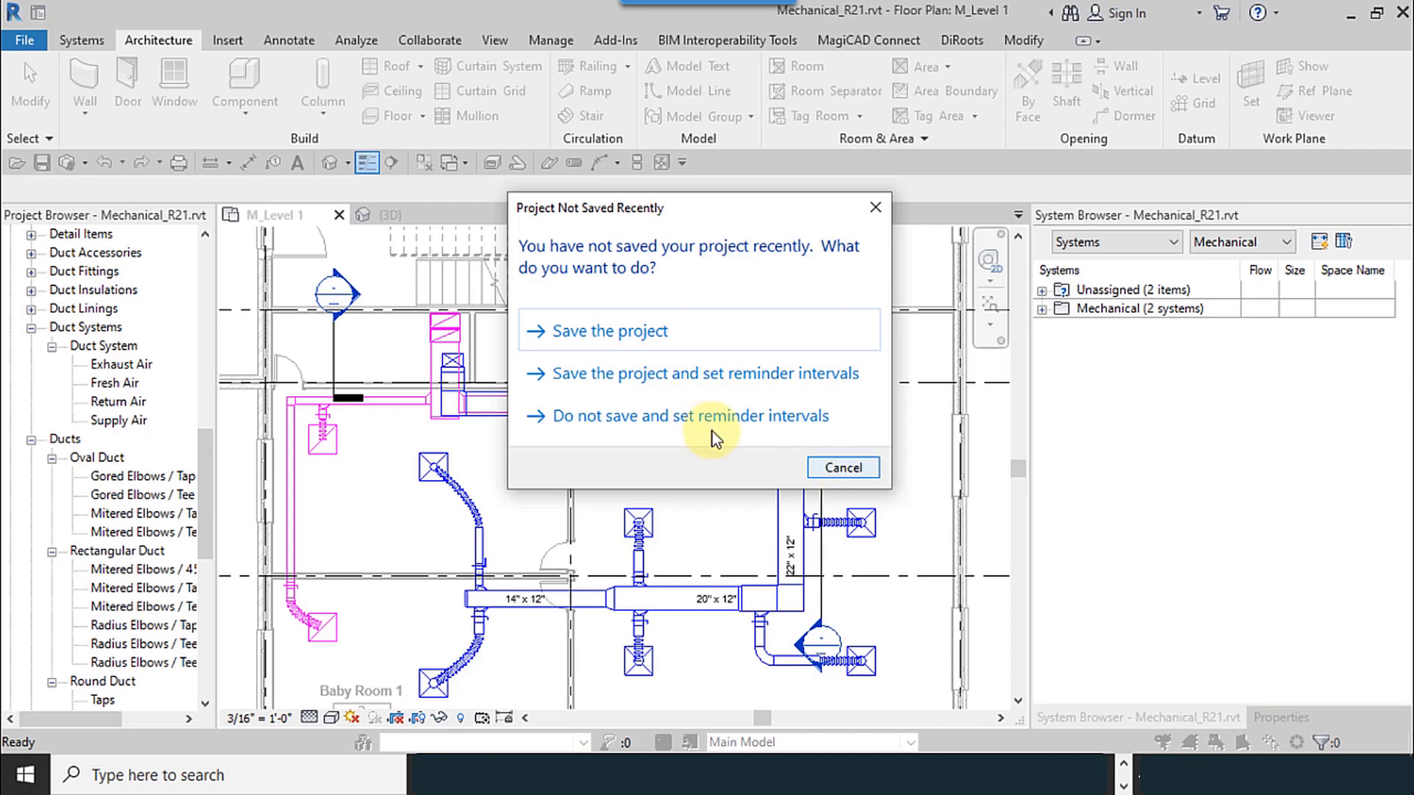
{"action": "left_click", "coordinate": [846, 468]}
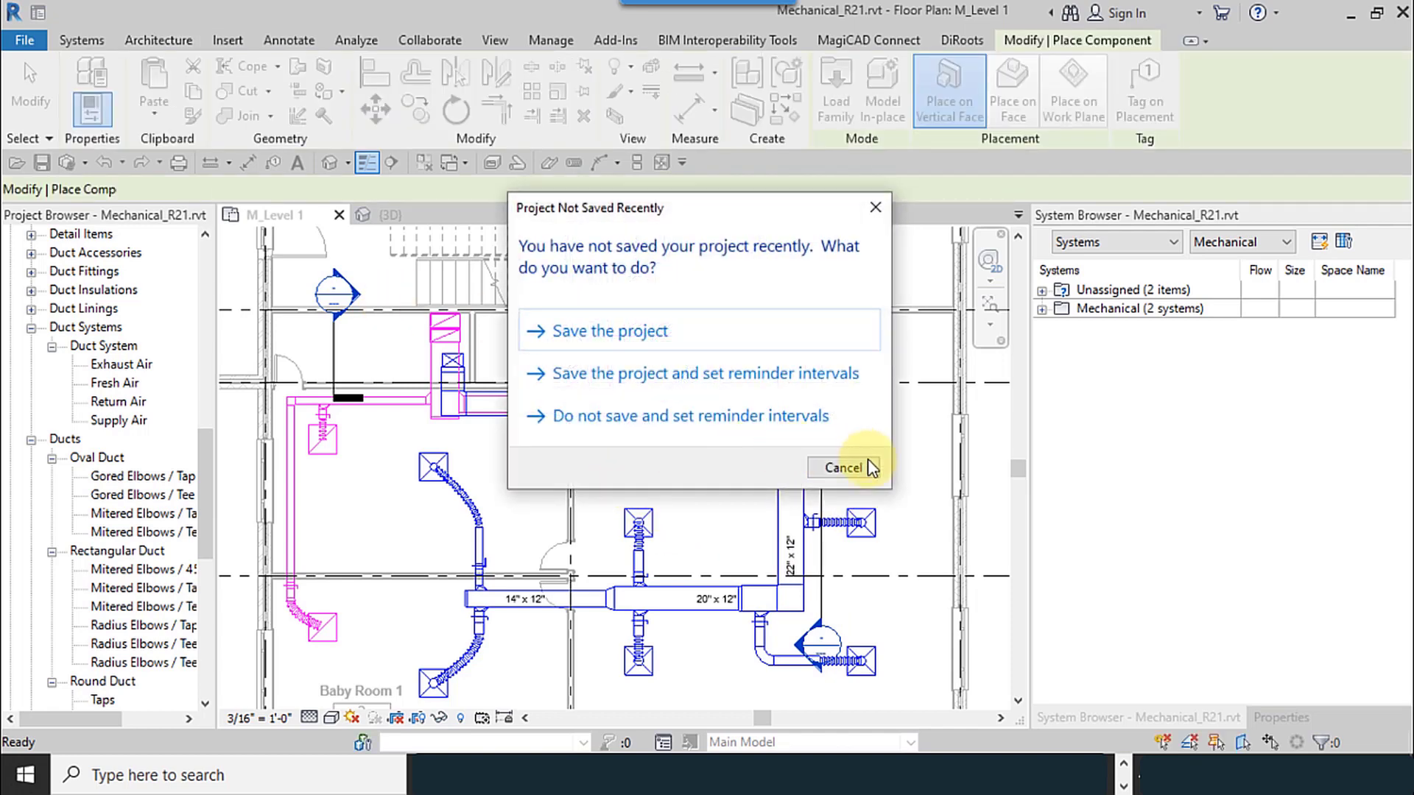
{"action": "left_click", "coordinate": [845, 467]}
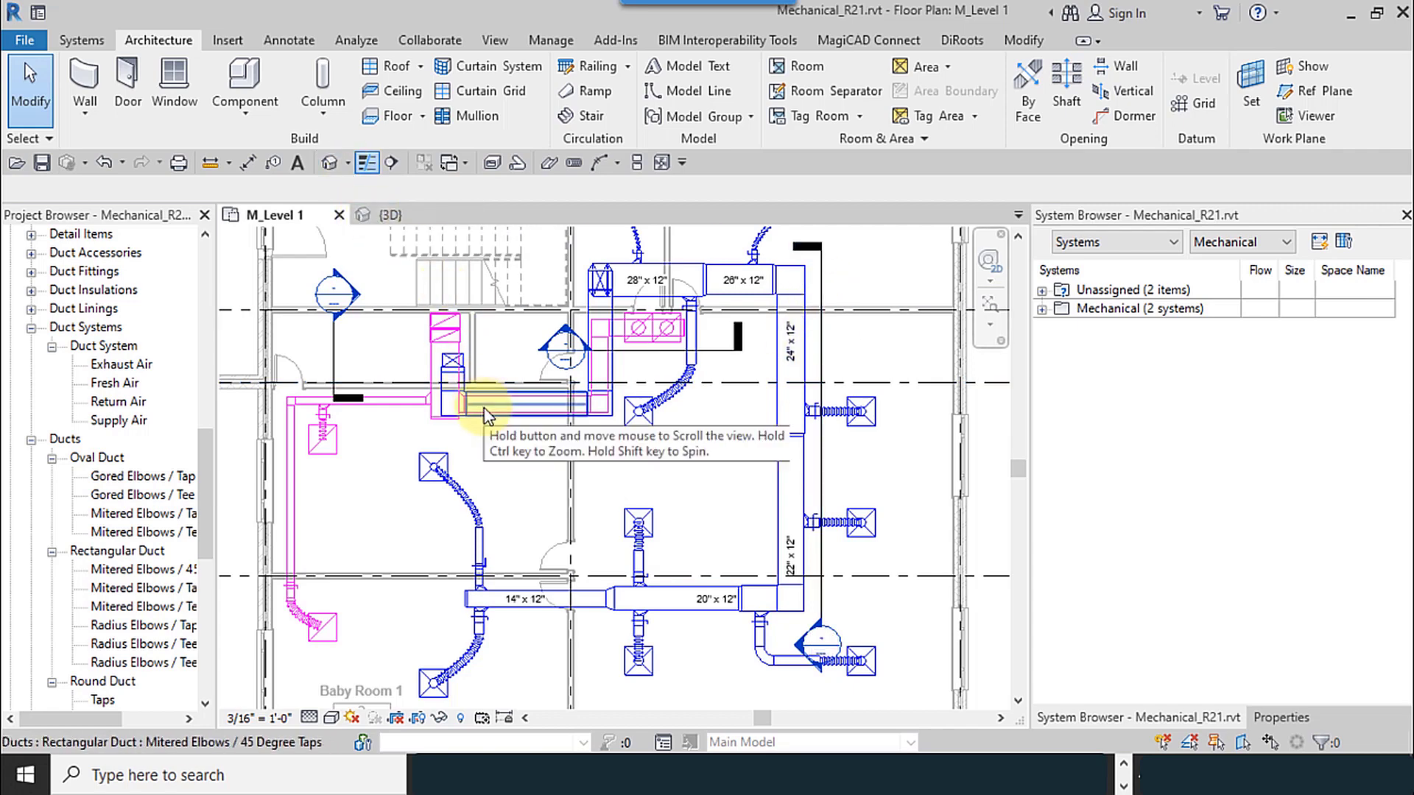
- Place a Thermostat on the vertical face of the interior wall in M_Level 1, at an elevation of 4' 0"
{"action": "scroll", "coordinate": [580, 549], "scroll_direction": "up", "scroll_amount": 2}
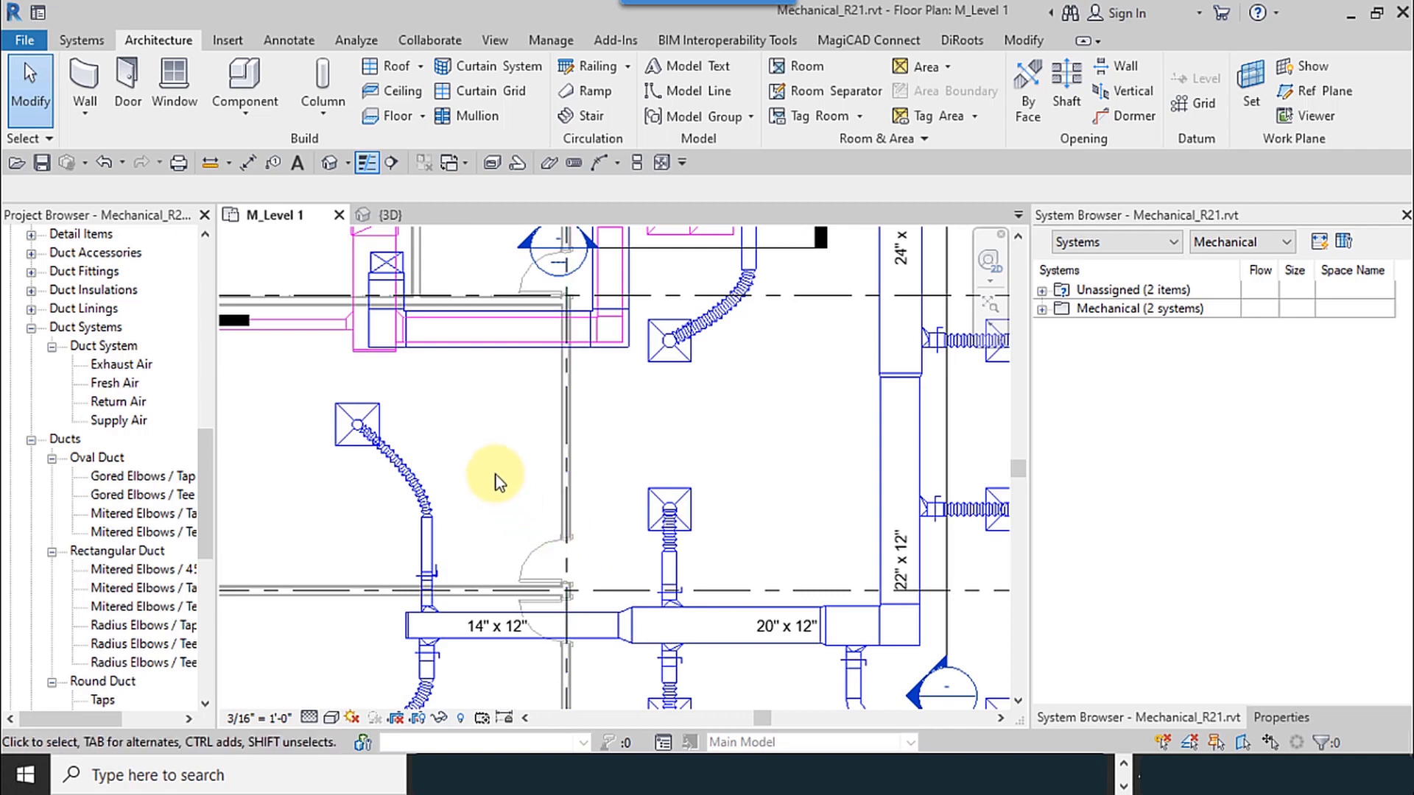
{"action": "left_click", "coordinate": [108, 42]}
{"action": "left_click", "coordinate": [385, 107]}
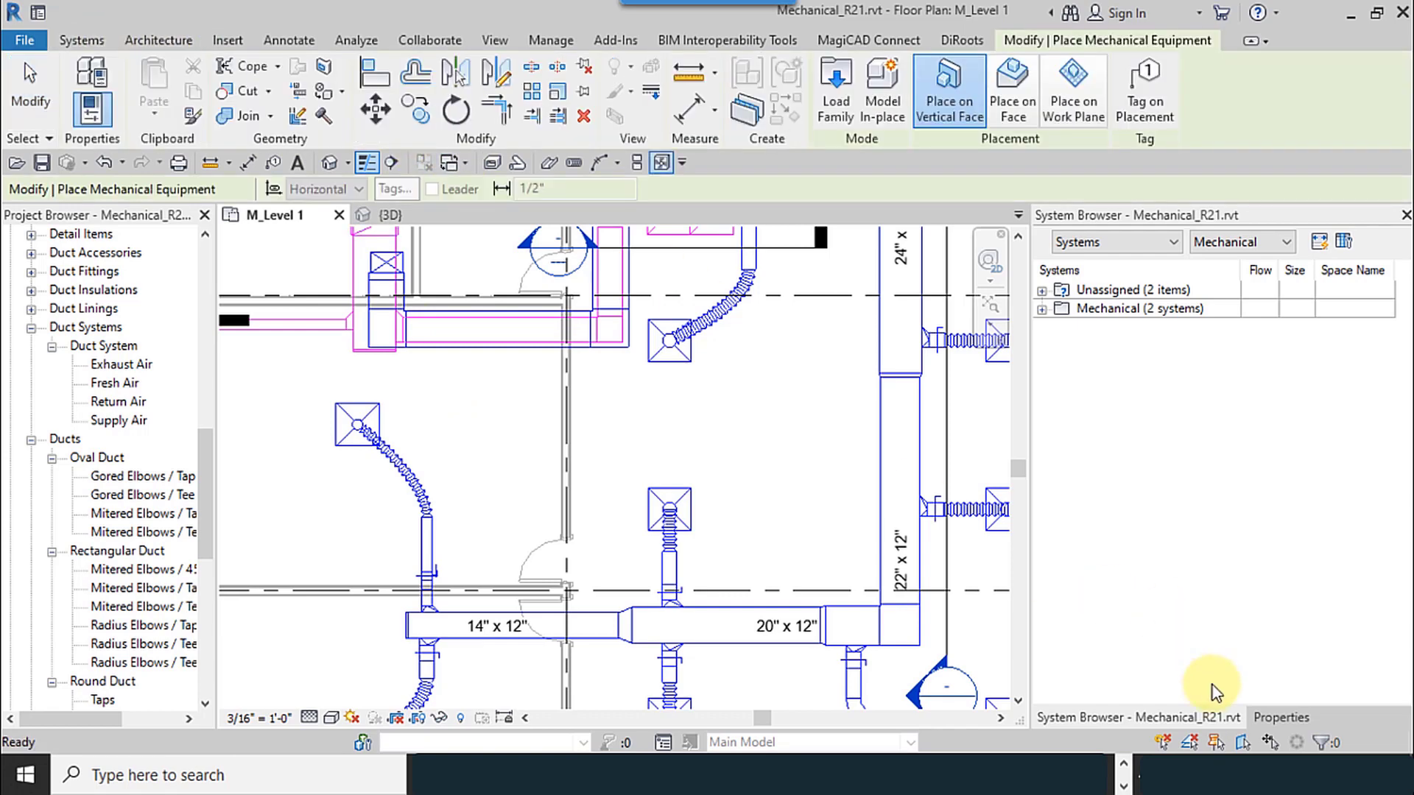
{"action": "left_click", "coordinate": [1262, 715]}
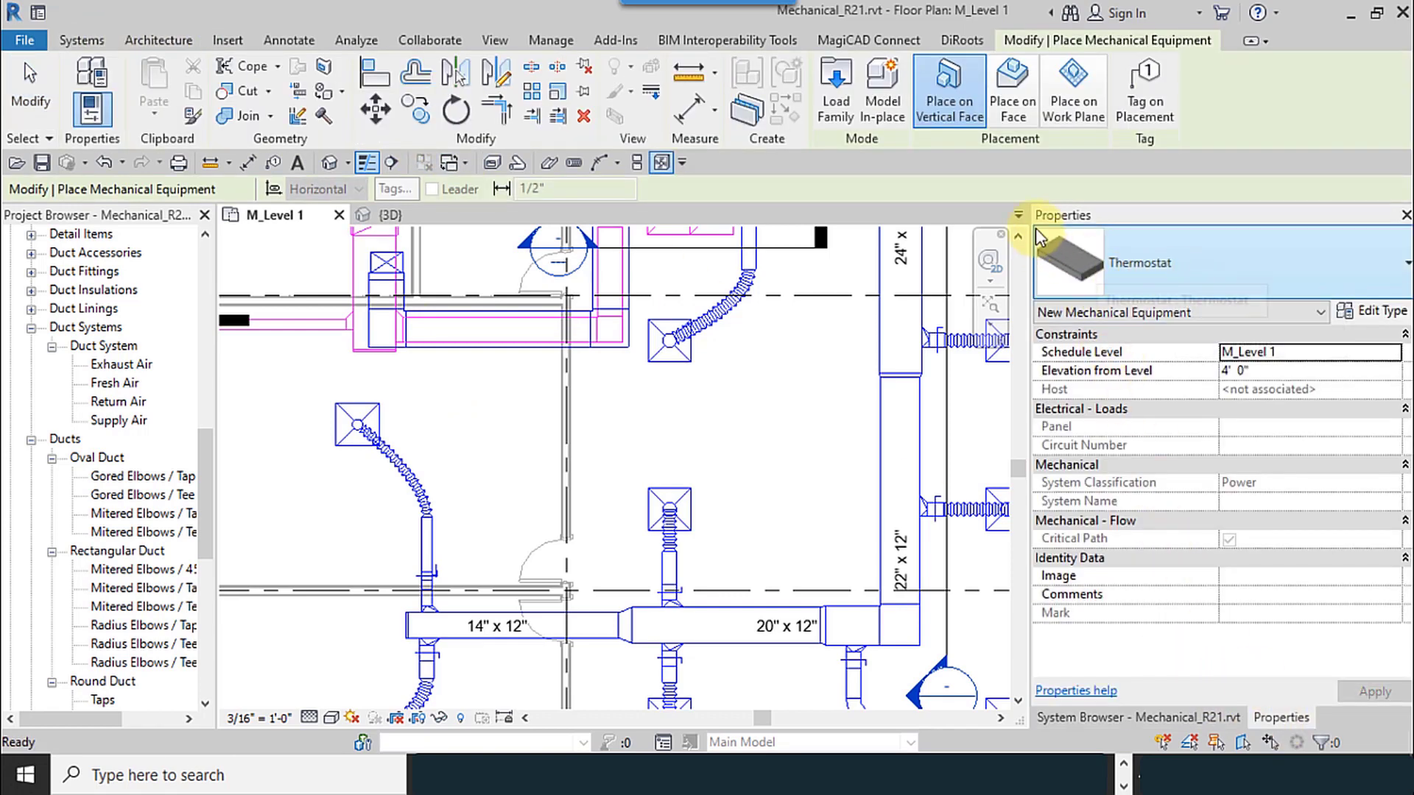
{"action": "scroll", "coordinate": [568, 471], "scroll_direction": "up", "scroll_amount": 5}
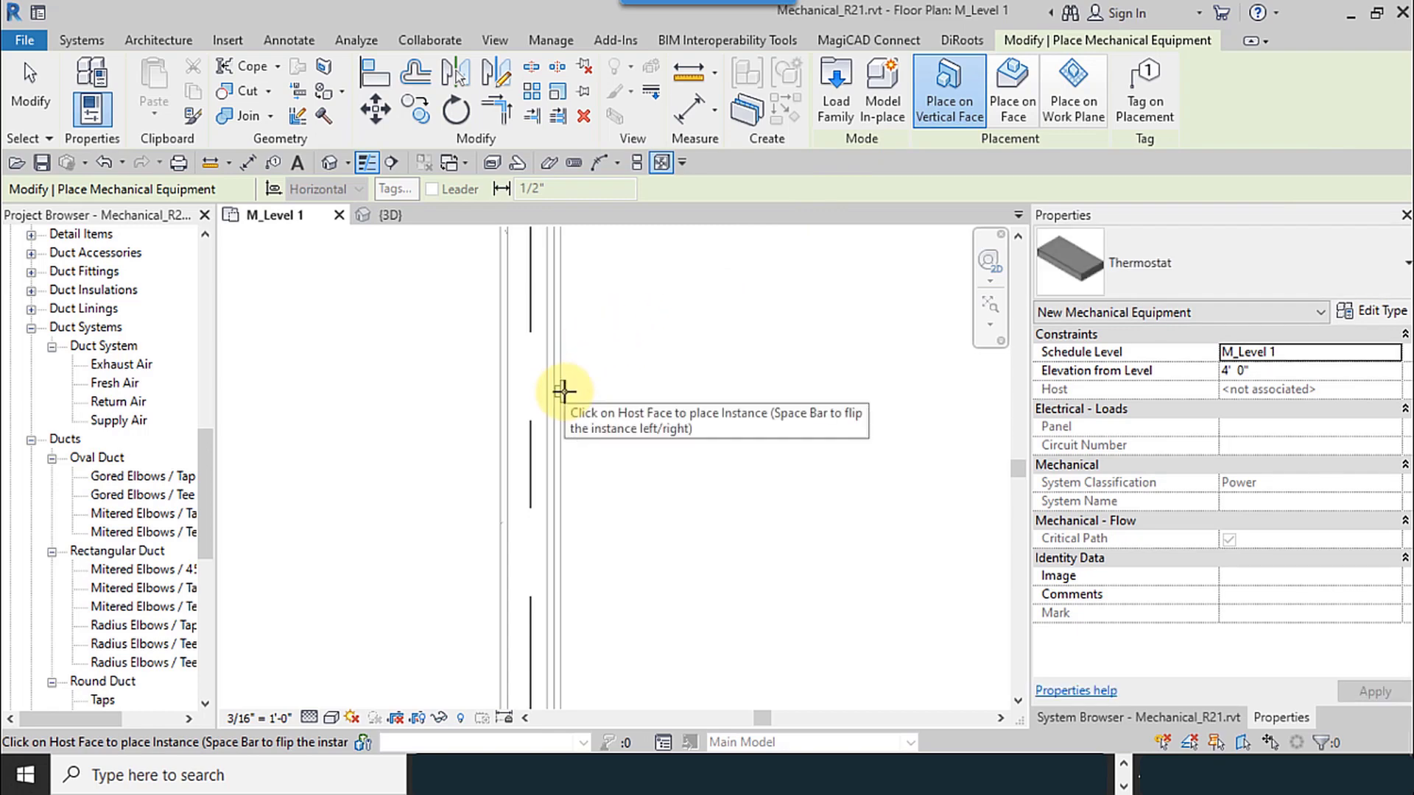
{"action": "scroll", "coordinate": [568, 468], "scroll_direction": "up", "scroll_amount": 4}
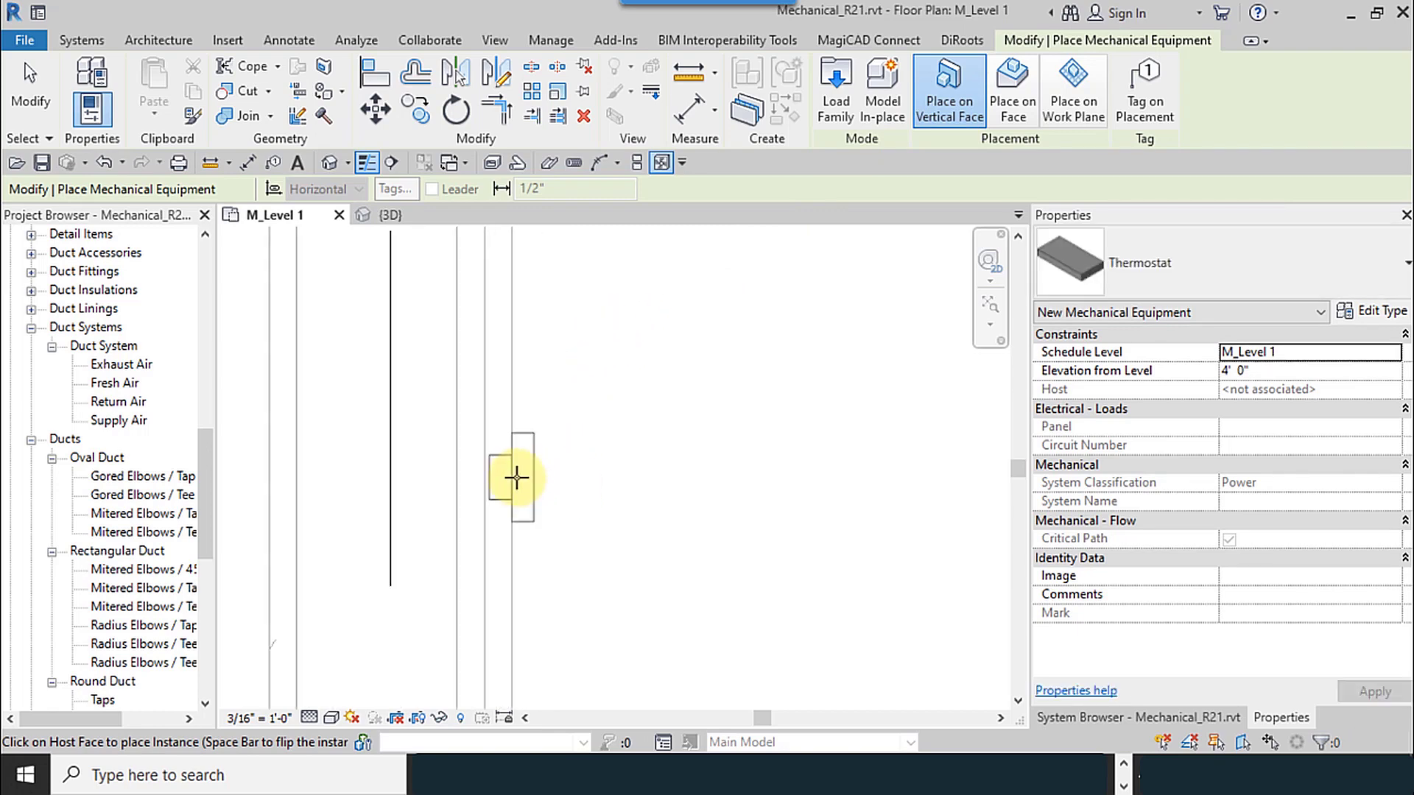
{"action": "left_click", "coordinate": [1252, 368]}
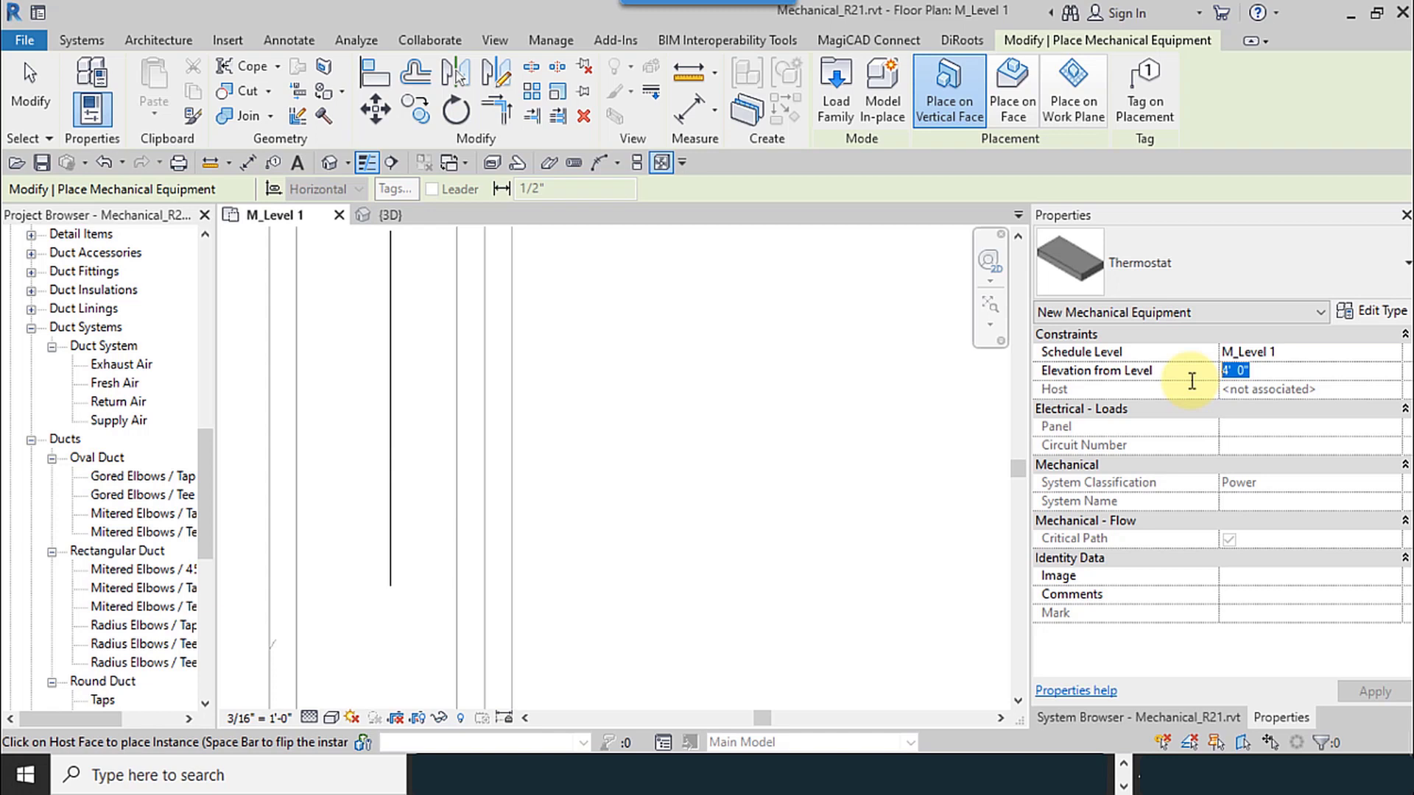
{"action": "key", "text": "Return"}
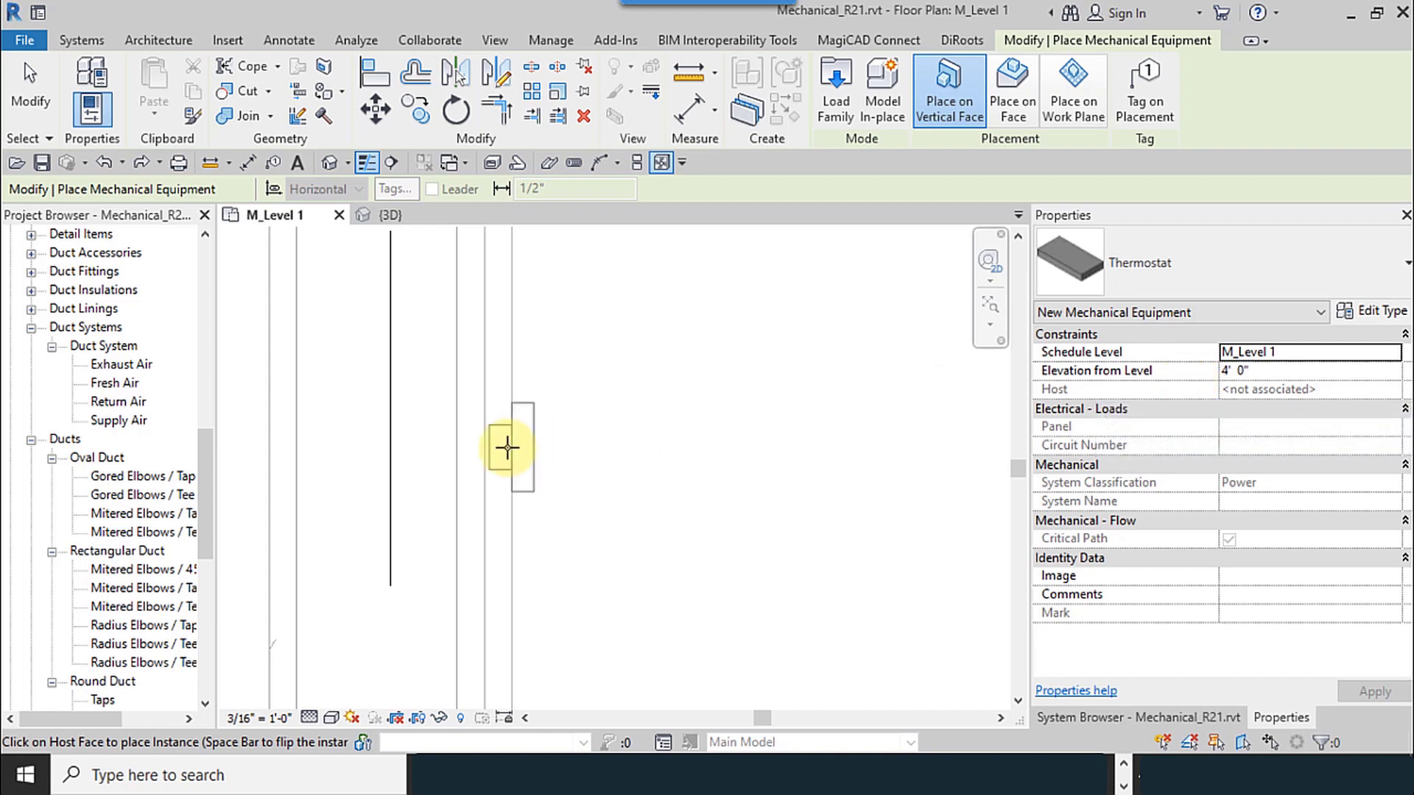
{"action": "left_click", "coordinate": [506, 447]}
- Set the elevation from level for further thermostats to 3' 0" and end the equipment placement
{"action": "left_click", "coordinate": [1305, 376]}
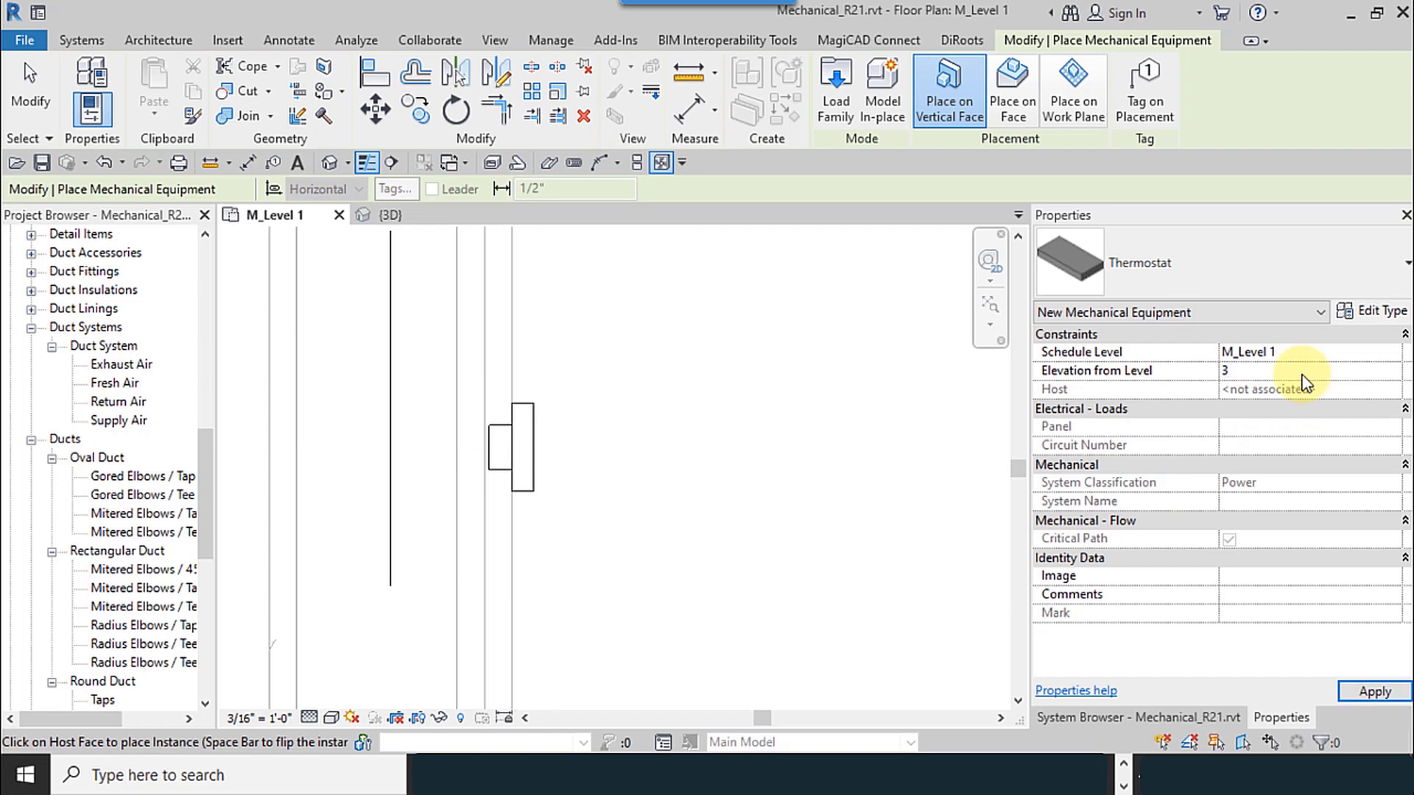
{"action": "scroll", "coordinate": [440, 458], "scroll_direction": "down", "scroll_amount": 5}
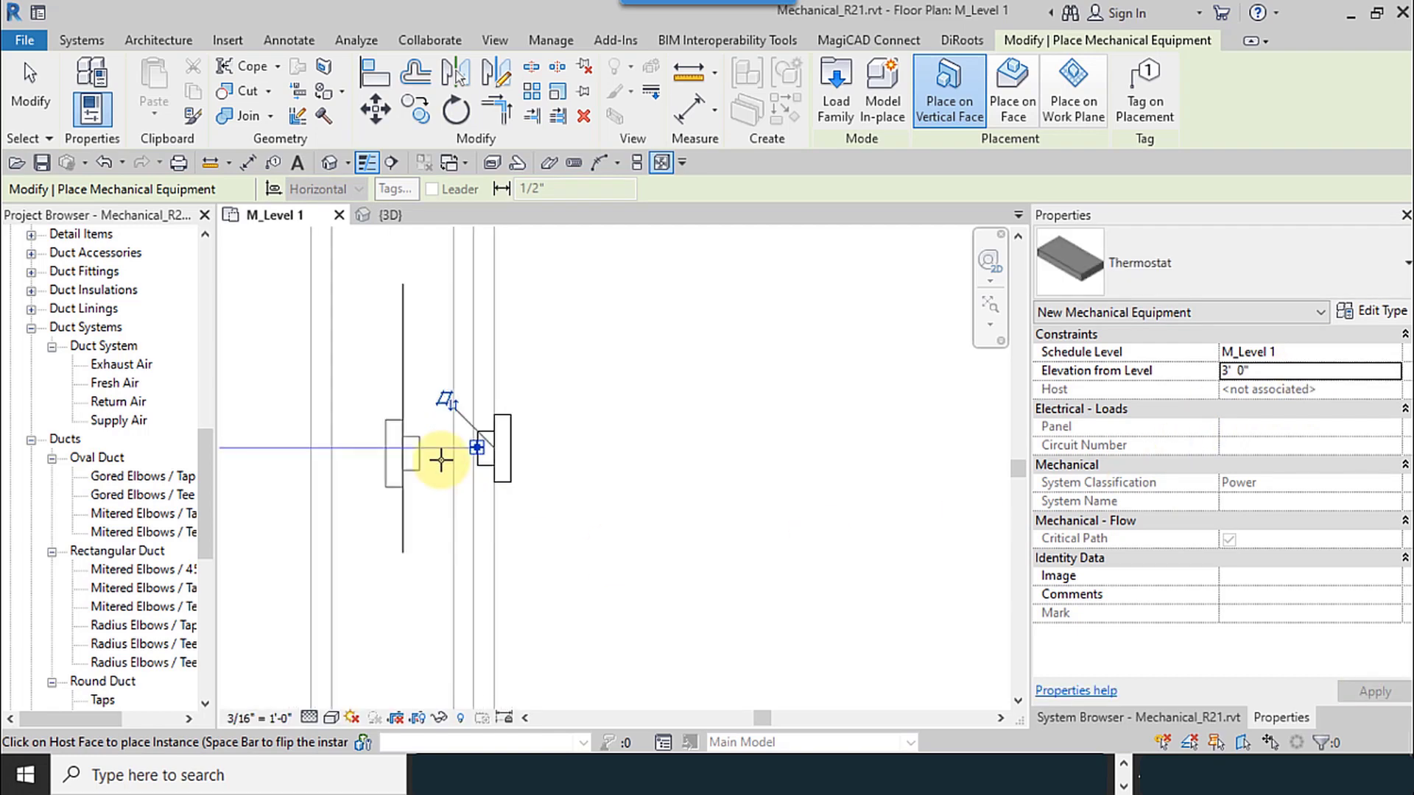
{"action": "left_click", "coordinate": [33, 96]}
- Open the default 3D view and turn off its section box
{"action": "scroll", "coordinate": [384, 404], "scroll_direction": "down", "scroll_amount": 3}
{"action": "middle_click_drag", "start_coordinate": [398, 469], "coordinate": [479, 473]}
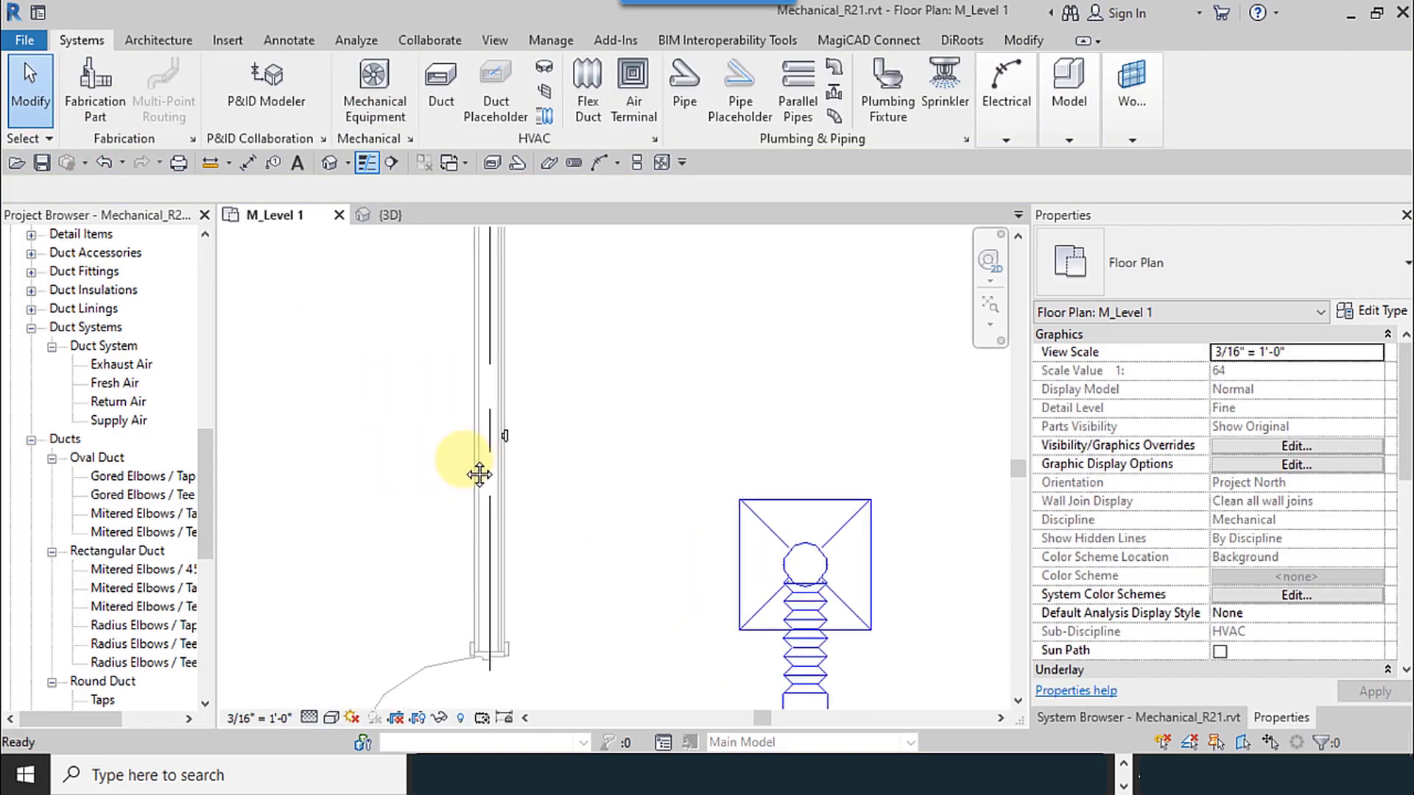
{"action": "left_click", "coordinate": [330, 163]}
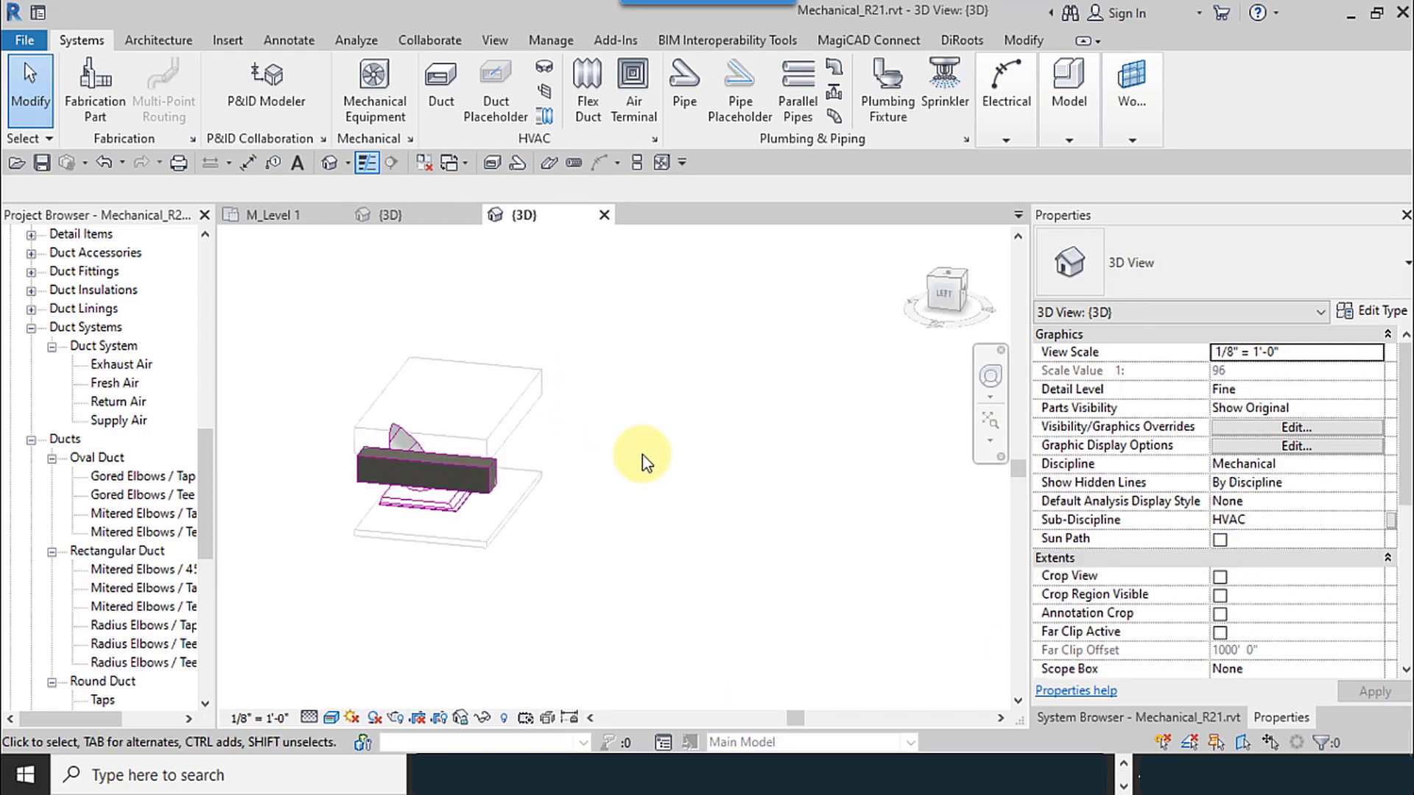
{"action": "scroll", "coordinate": [789, 473], "scroll_direction": "down", "scroll_amount": 5}
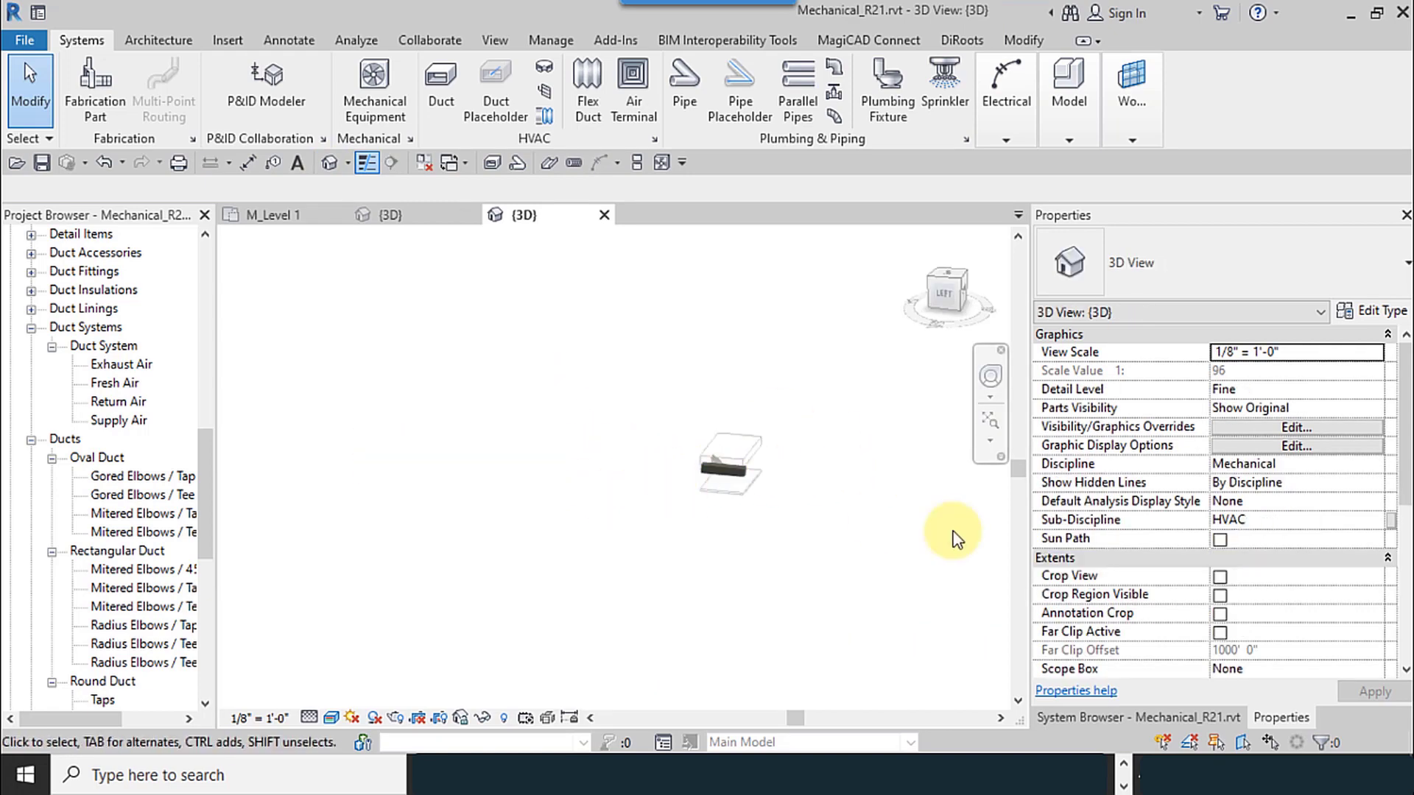
{"action": "scroll", "coordinate": [1252, 596], "scroll_direction": "down", "scroll_amount": 4}
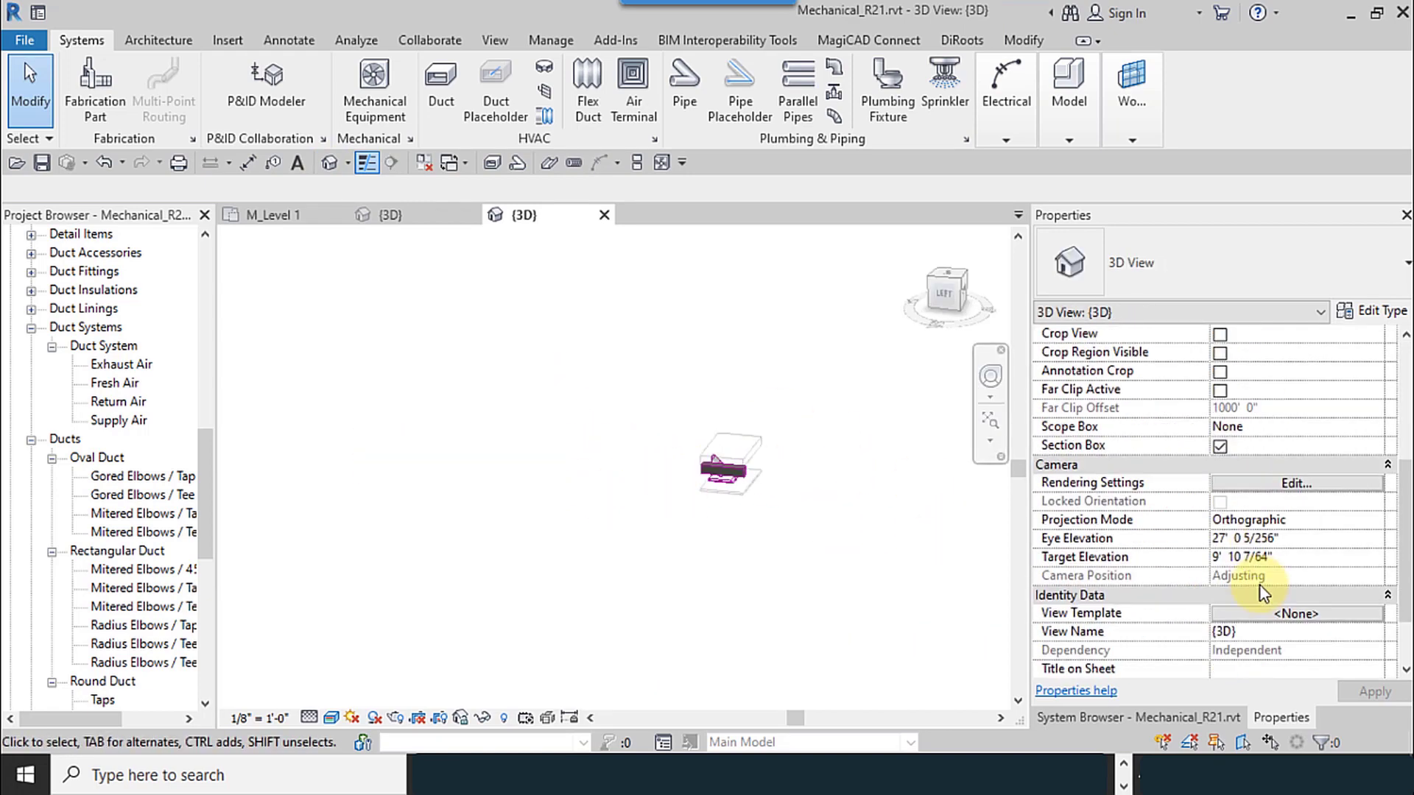
{"action": "left_click", "coordinate": [1220, 447]}
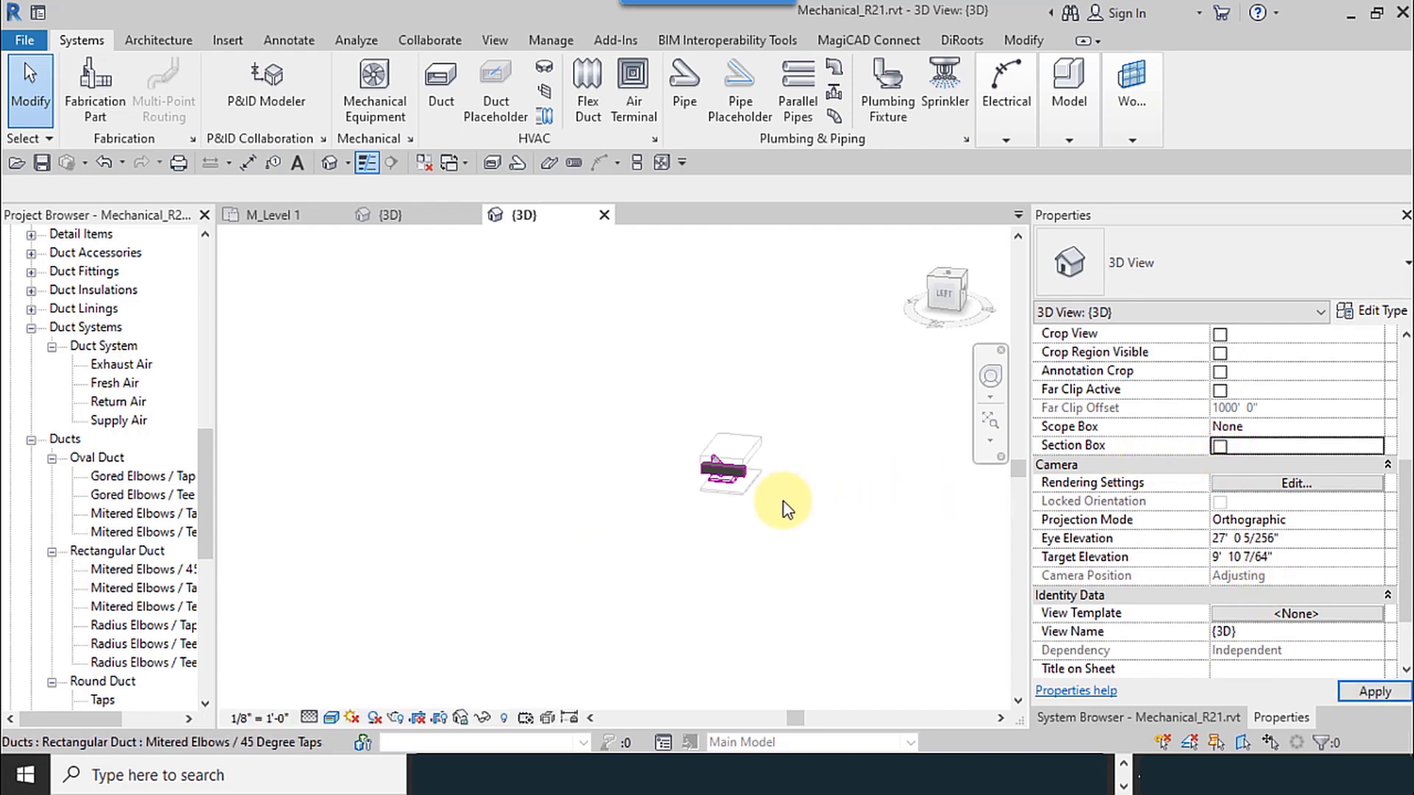
- Orient the 3D view of the whole building to the Front
{"action": "scroll", "coordinate": [786, 508], "scroll_direction": "up", "scroll_amount": 5}
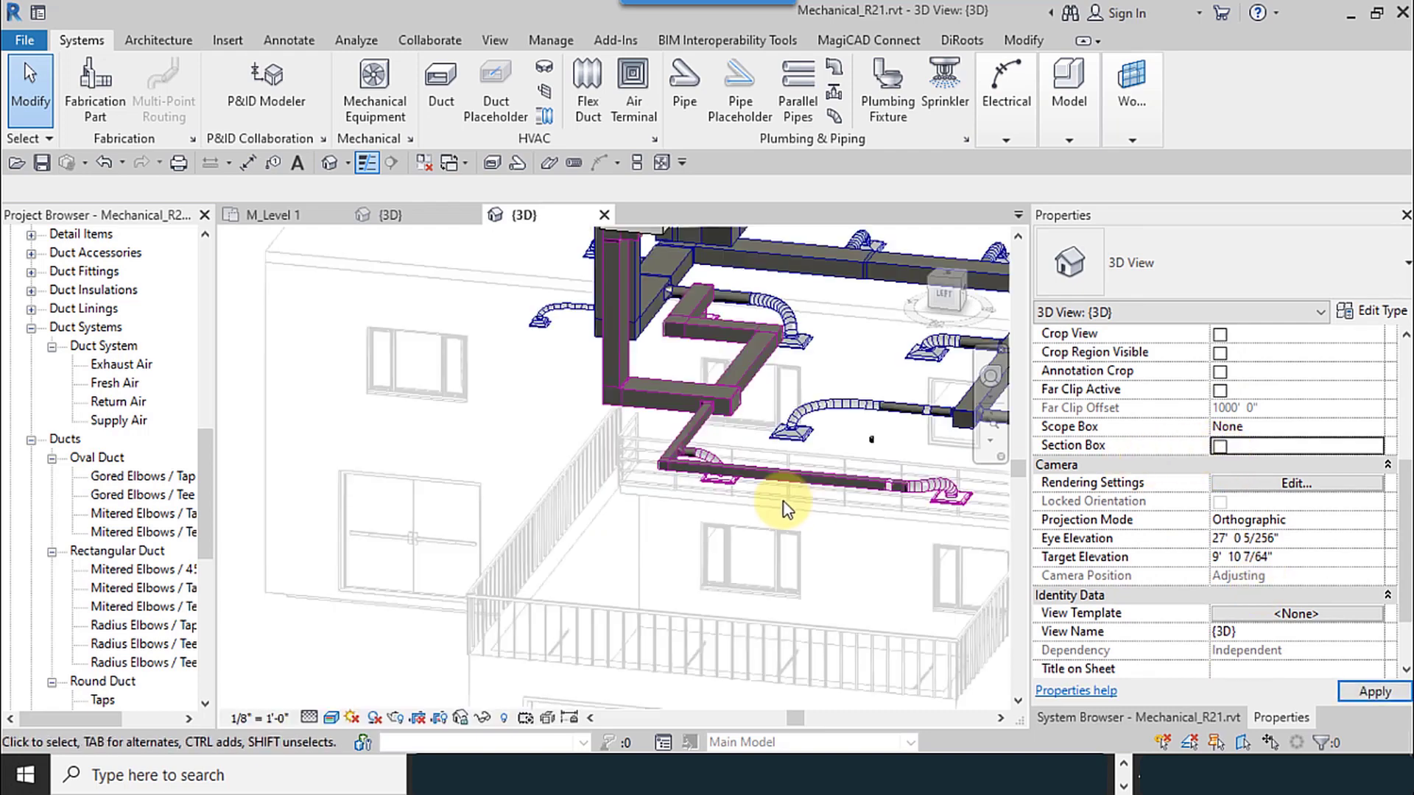
{"action": "scroll", "coordinate": [880, 452], "scroll_direction": "up", "scroll_amount": 4}
{"action": "middle_click_drag", "start_coordinate": [895, 453], "coordinate": [840, 469], "text": "shift"}
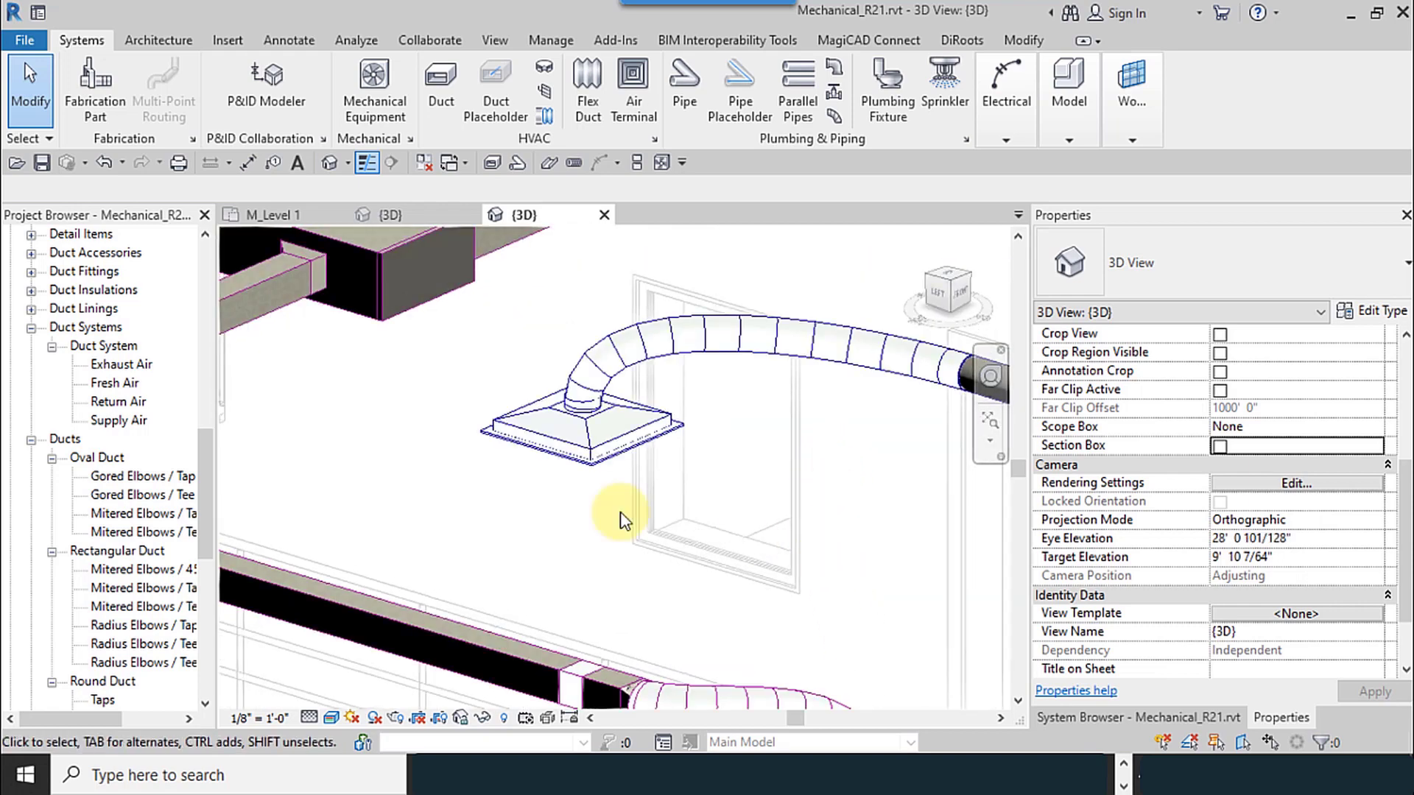
{"action": "scroll", "coordinate": [621, 514], "scroll_direction": "down", "scroll_amount": 5}
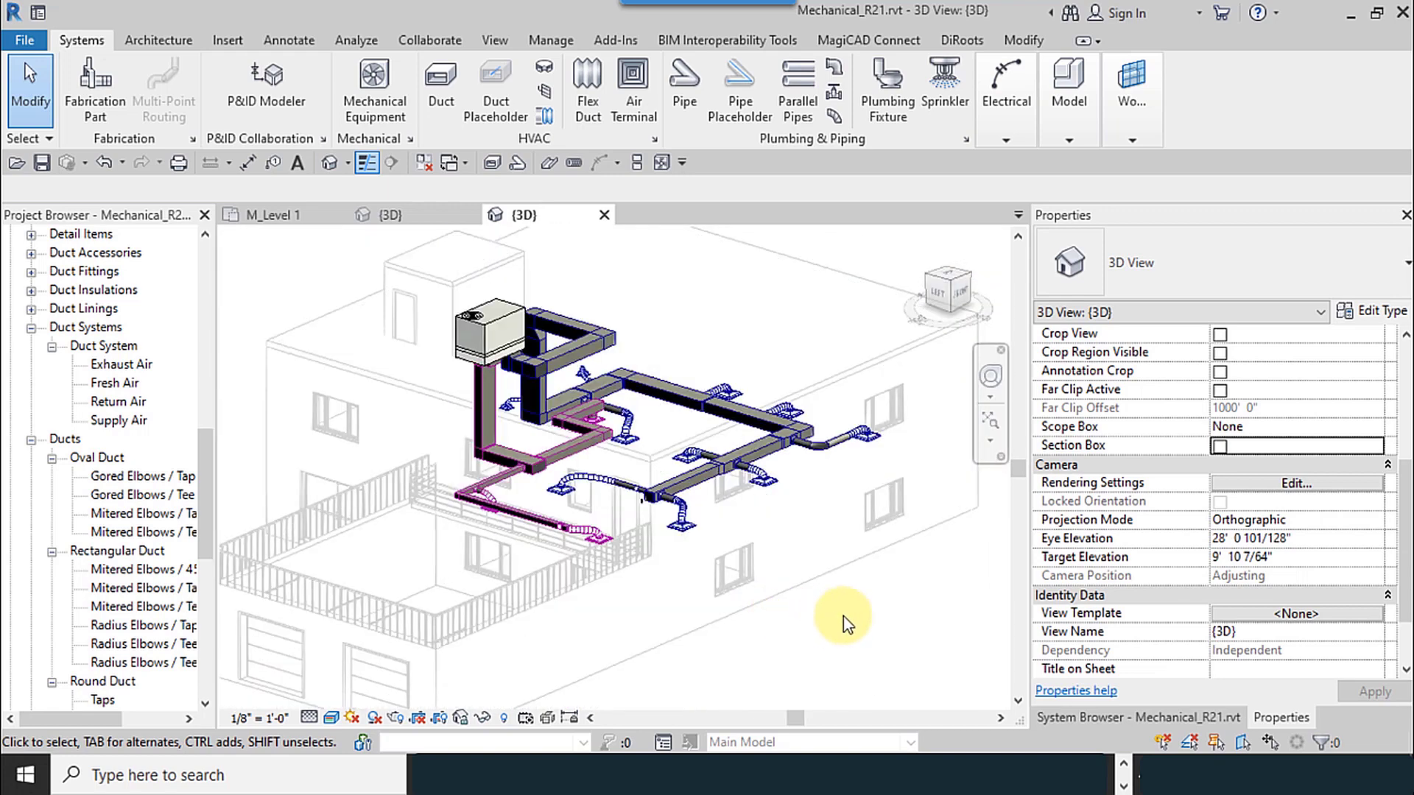
{"action": "left_click", "coordinate": [960, 304]}
- Set the placed thermostat's elevation from level to 3' 0" and deselect it
{"action": "scroll", "coordinate": [860, 457], "scroll_direction": "up", "scroll_amount": 6}
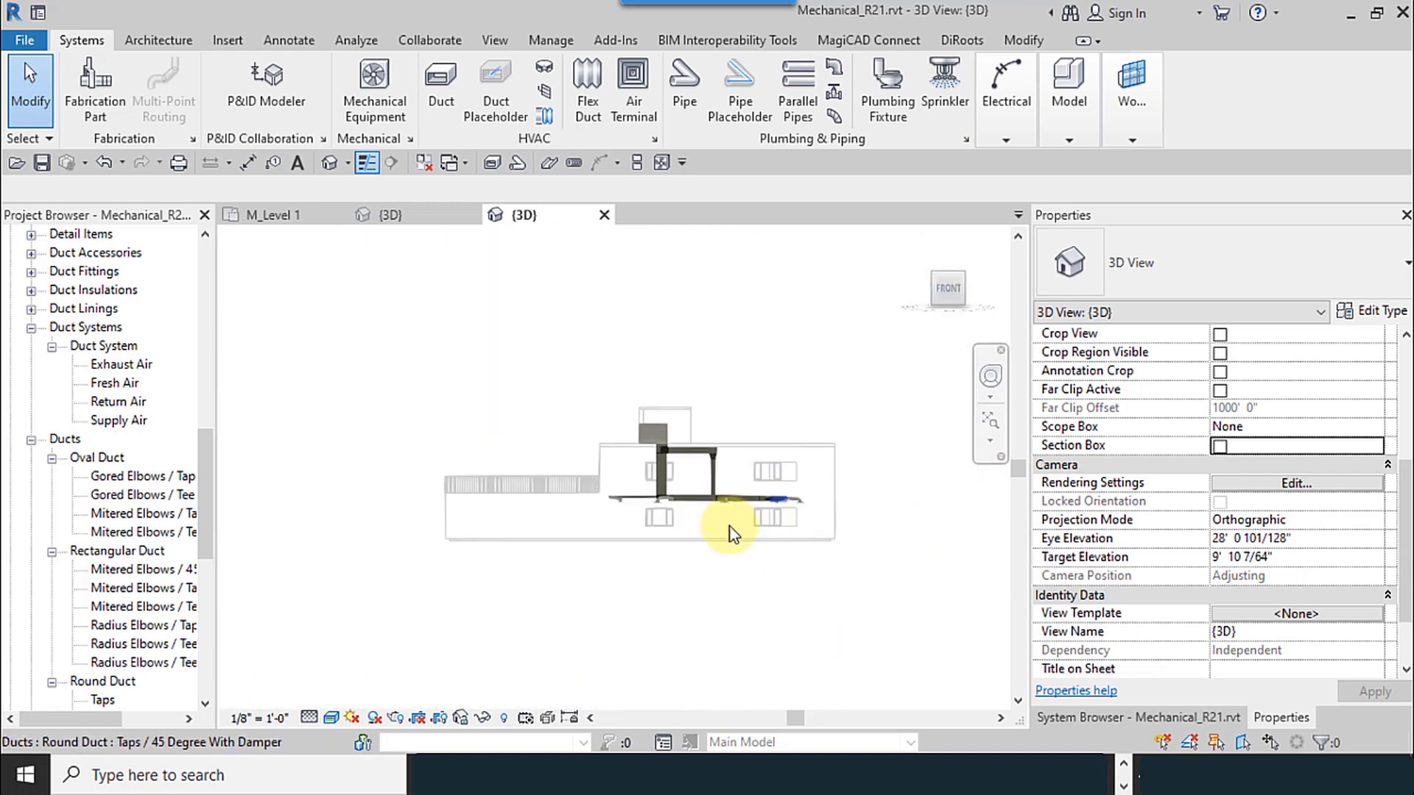
{"action": "scroll", "coordinate": [708, 545], "scroll_direction": "up", "scroll_amount": 4}
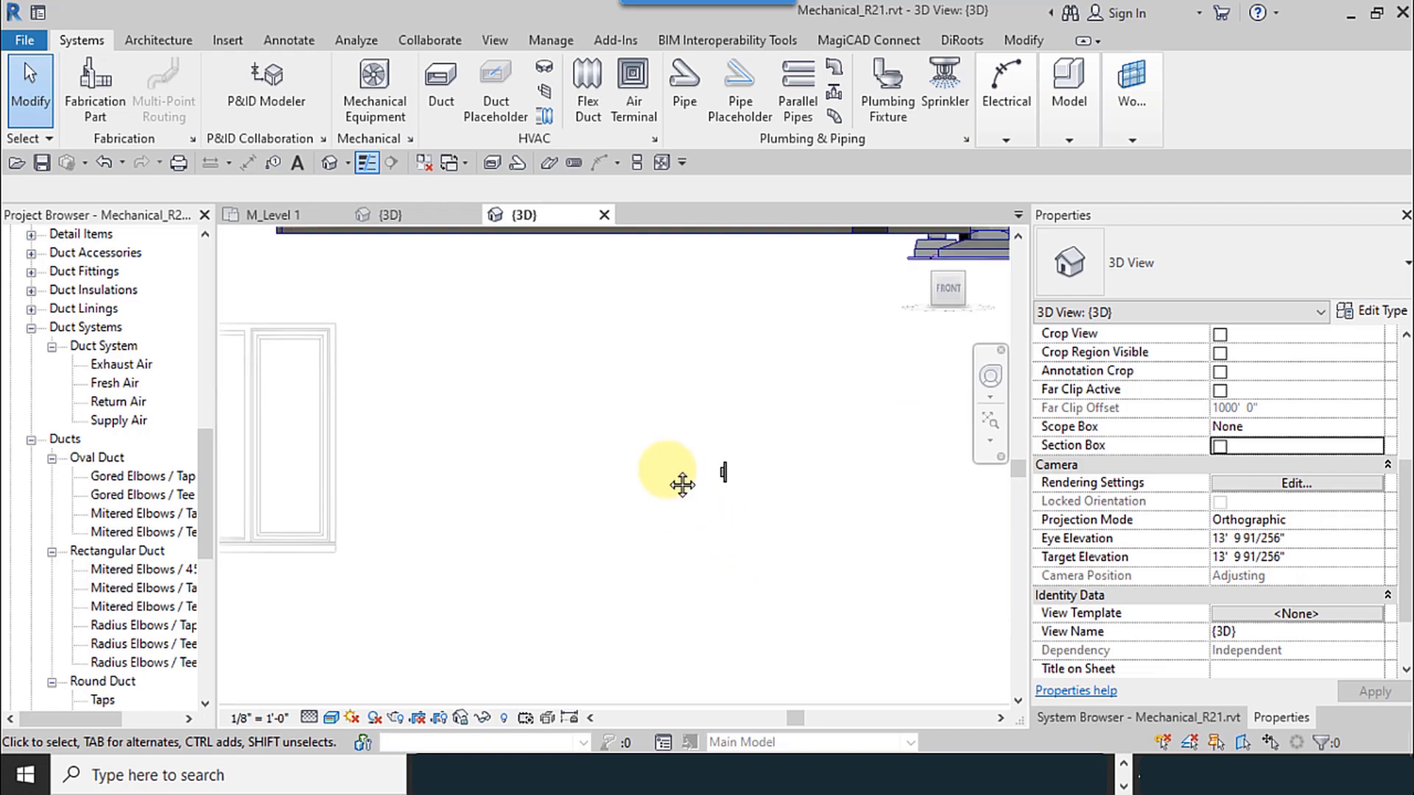
{"action": "scroll", "coordinate": [666, 442], "scroll_direction": "up", "scroll_amount": 4}
{"action": "left_click", "coordinate": [692, 373]}
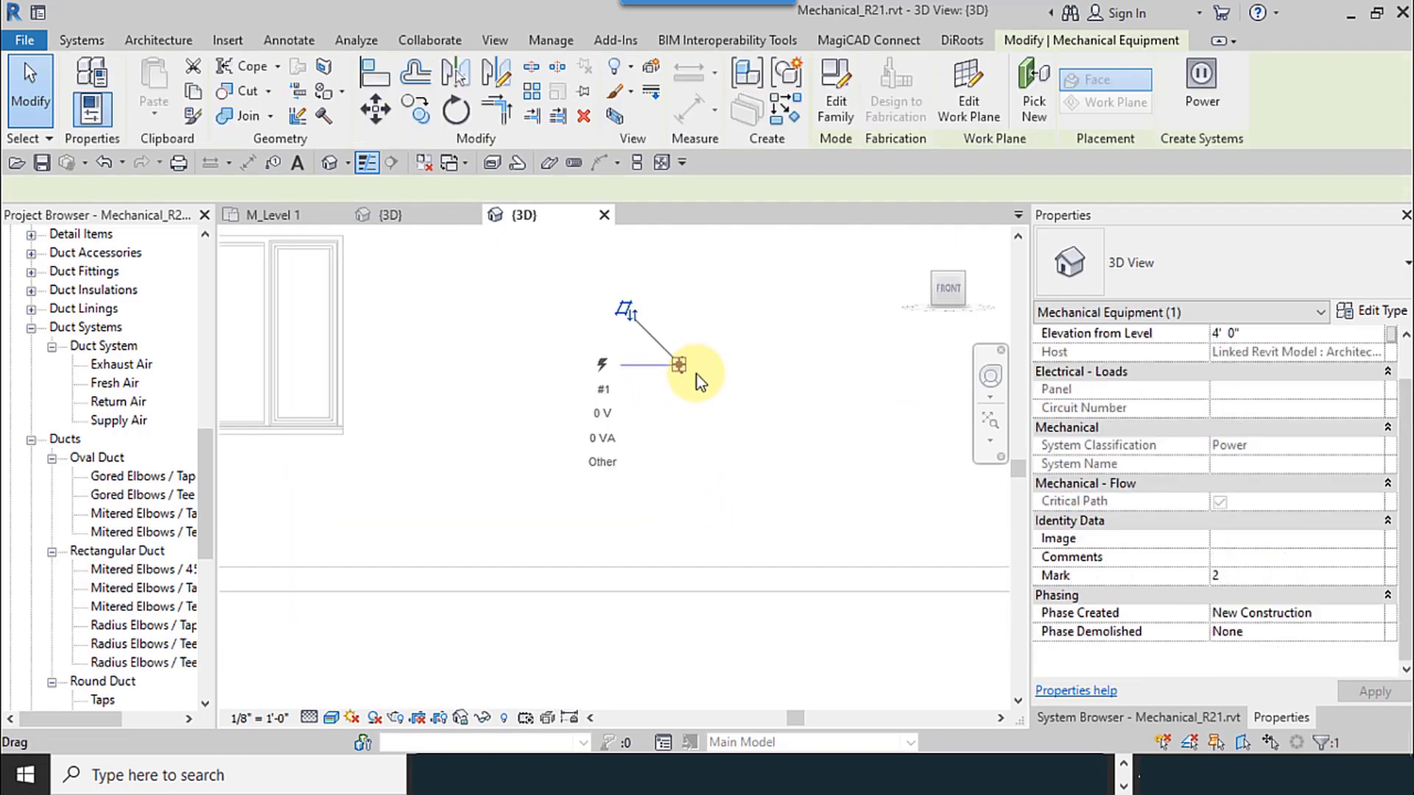
{"action": "left_click", "coordinate": [1271, 333]}
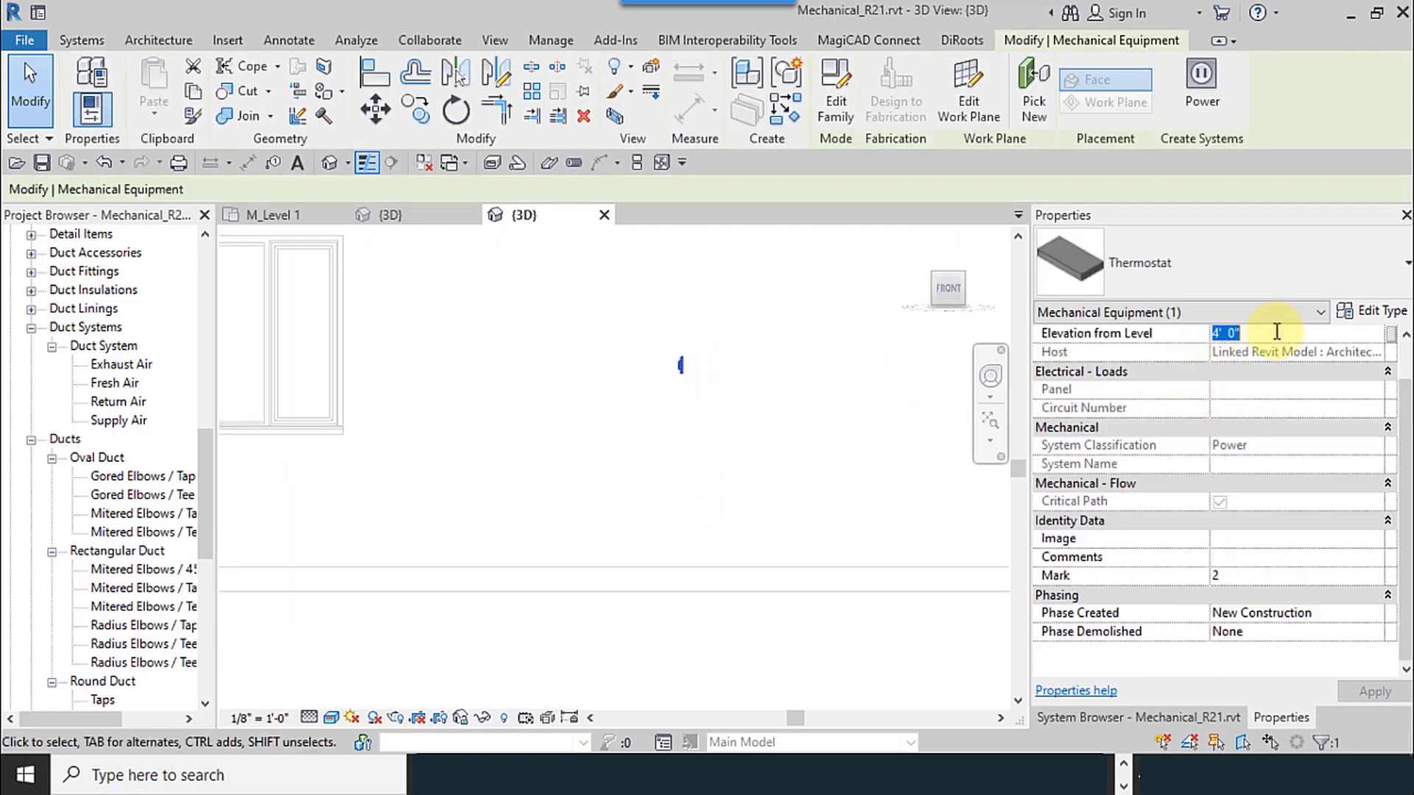
{"action": "type", "text": "3' 0\""}
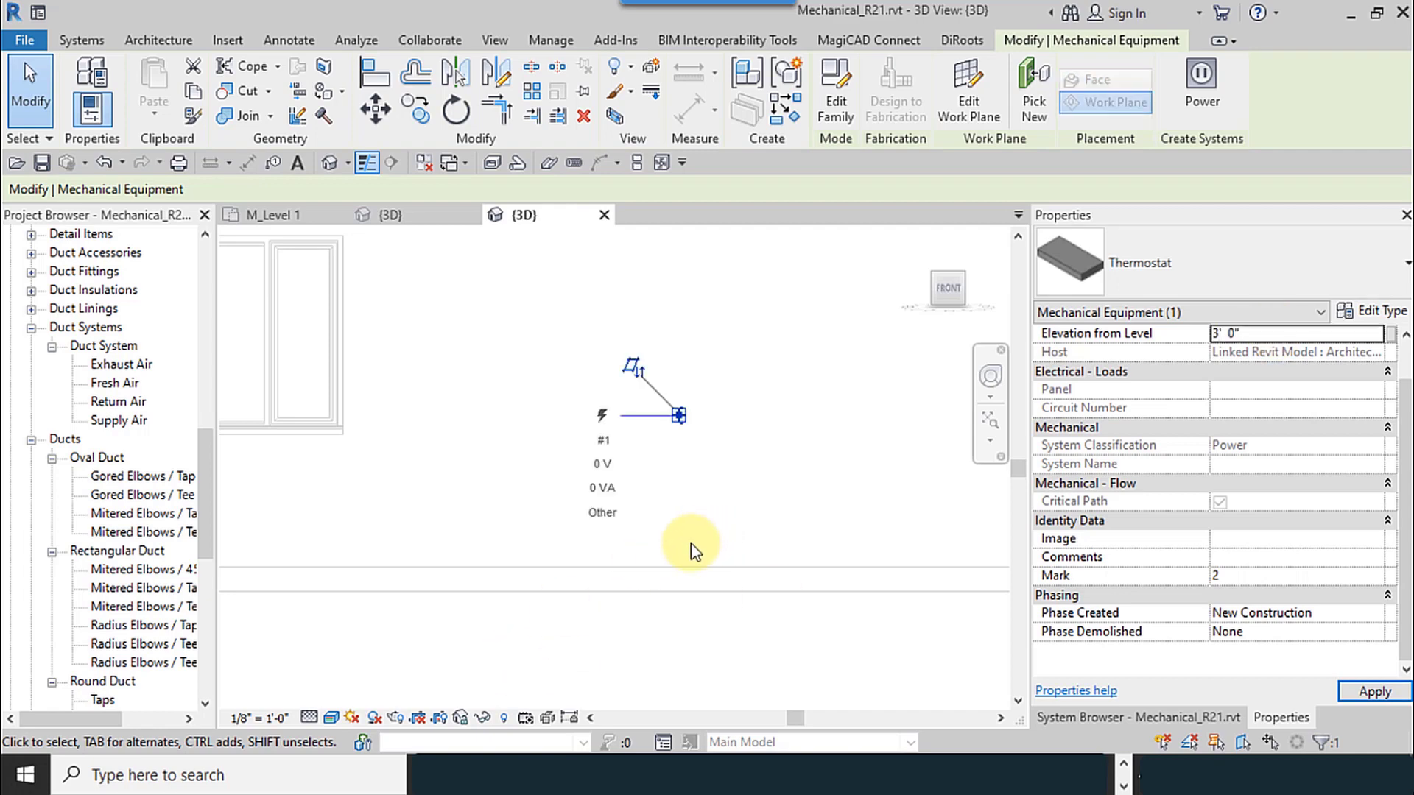
{"action": "scroll", "coordinate": [692, 551], "scroll_direction": "down", "scroll_amount": 2}
{"action": "left_click", "coordinate": [750, 614]}
- Check the thermostat's location among the ducts in 3D and close the current 3D view
{"action": "scroll", "coordinate": [709, 609], "scroll_direction": "down", "scroll_amount": 2}
{"action": "middle_click_drag", "start_coordinate": [691, 580], "coordinate": [723, 701], "text": "shift"}
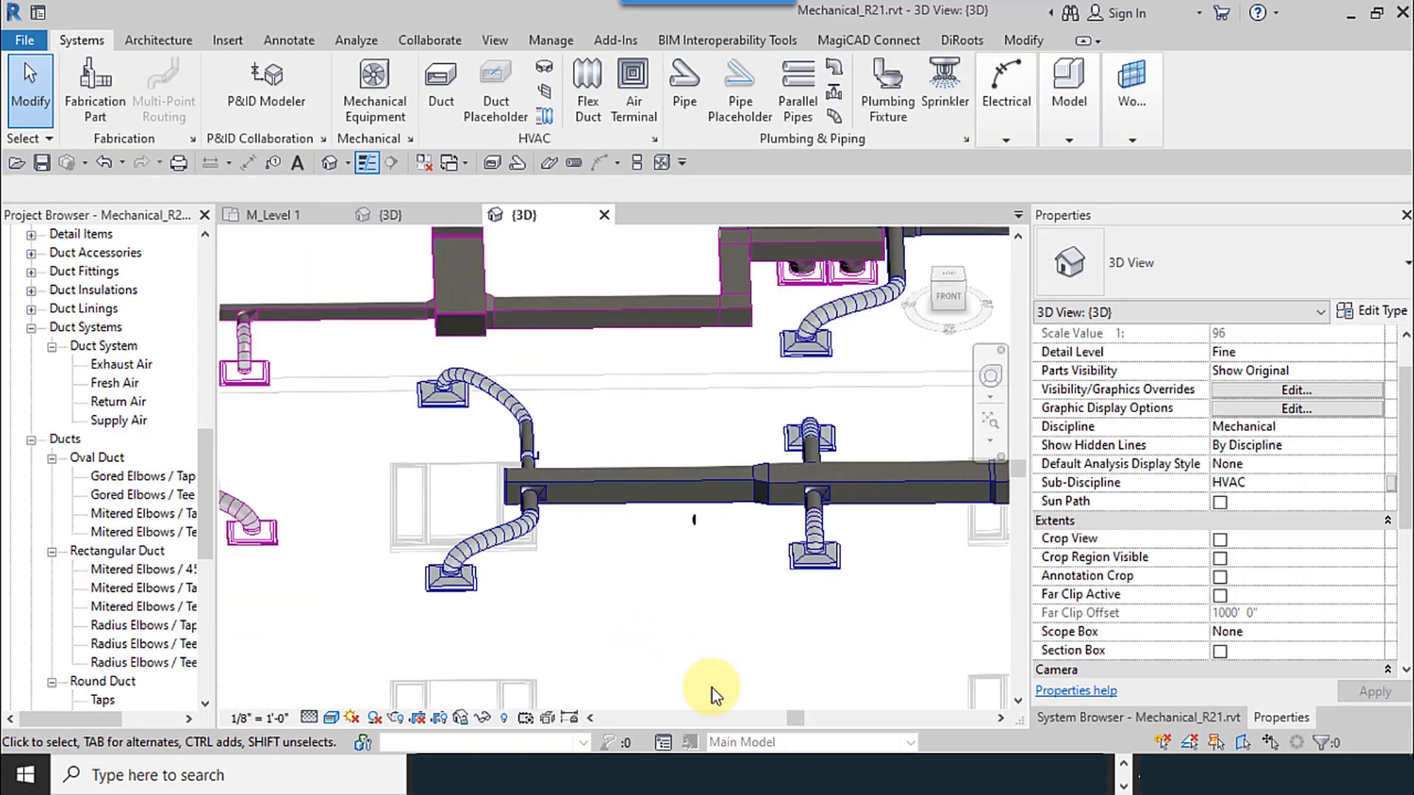
{"action": "middle_click_drag", "start_coordinate": [641, 577], "coordinate": [733, 670], "text": "shift"}
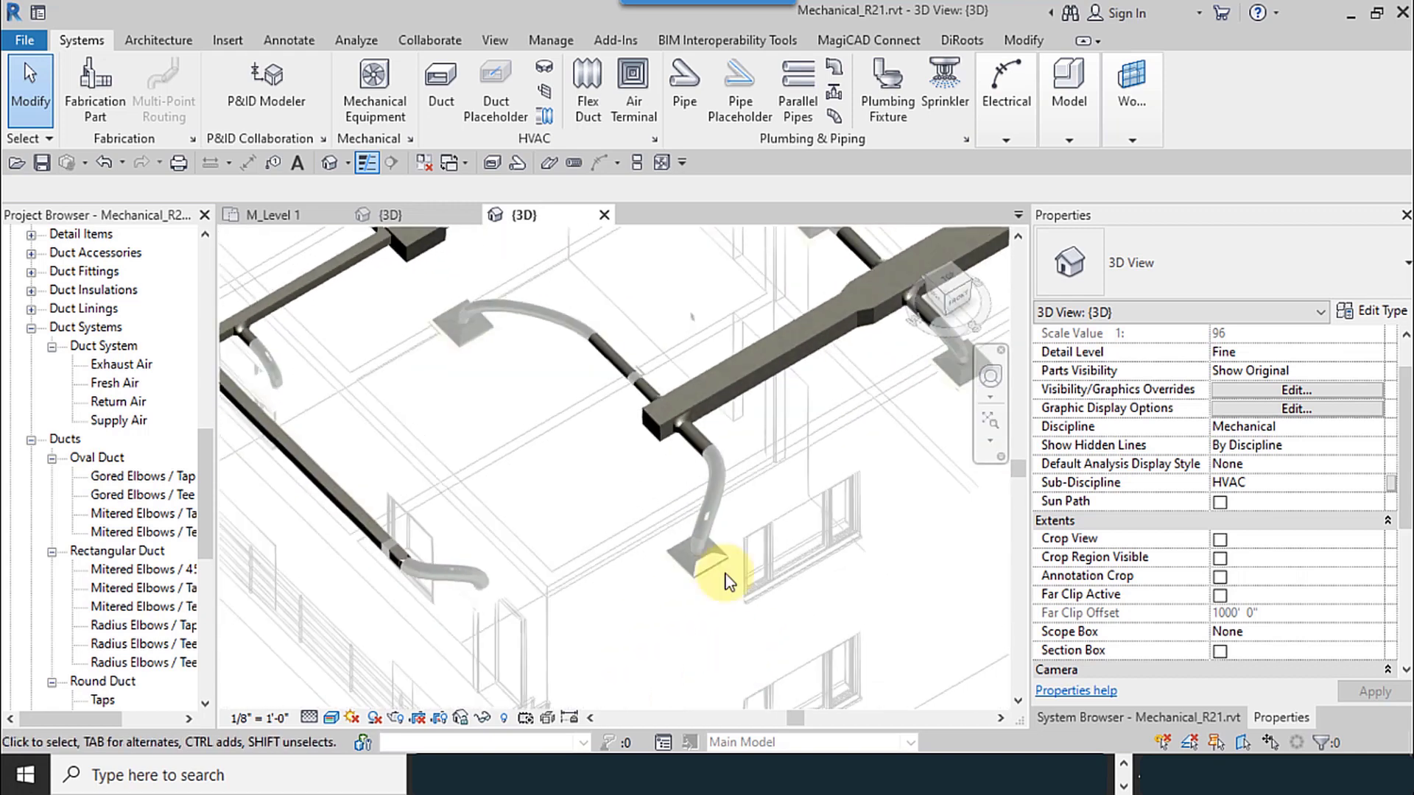
{"action": "left_click", "coordinate": [605, 217]}
- Move the thermostat along its wall in the M_Level 1 plan, closer to the horizontal duct, and deselect it
{"action": "scroll", "coordinate": [748, 448], "scroll_direction": "down", "scroll_amount": 3}
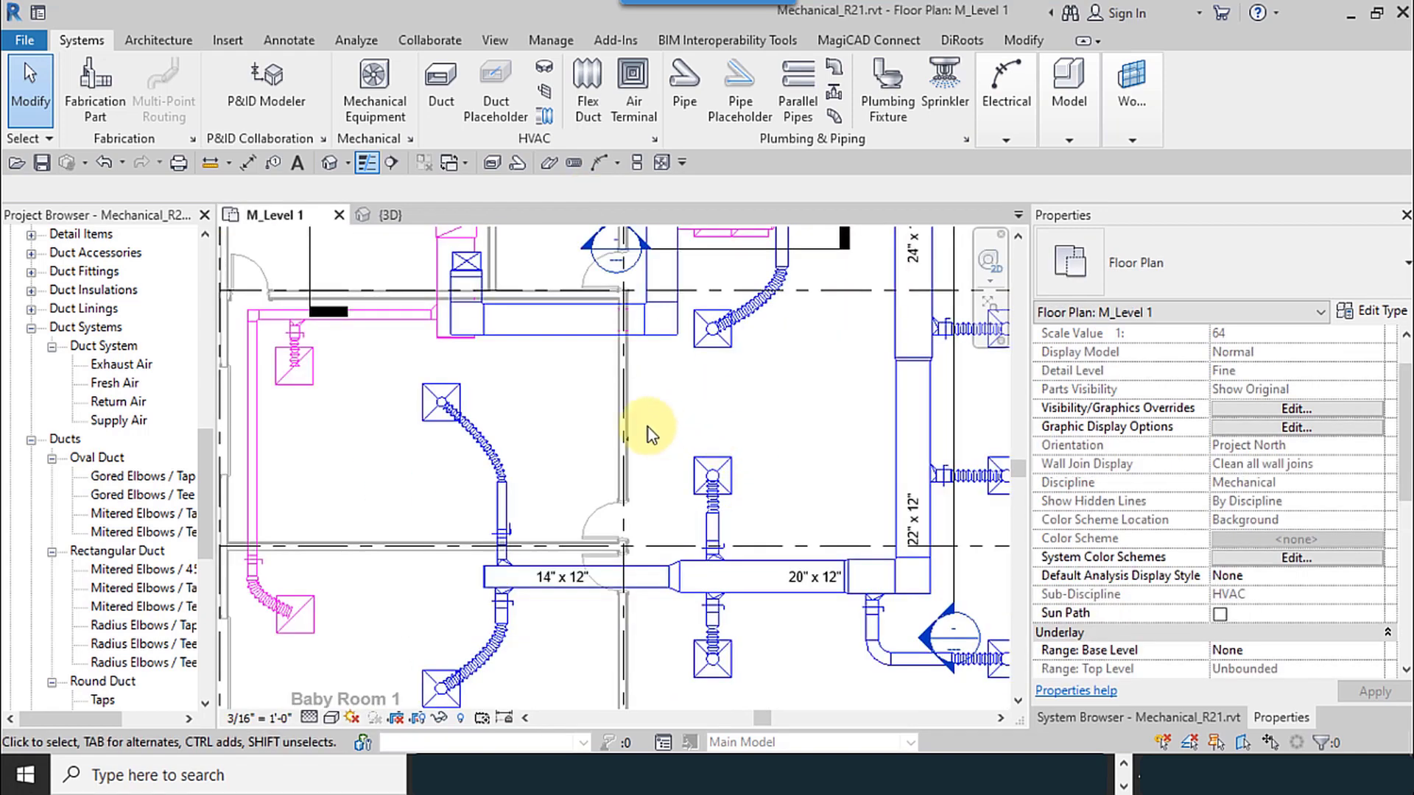
{"action": "middle_click_drag", "start_coordinate": [647, 426], "coordinate": [590, 423]}
{"action": "scroll", "coordinate": [591, 422], "scroll_direction": "down", "scroll_amount": 2}
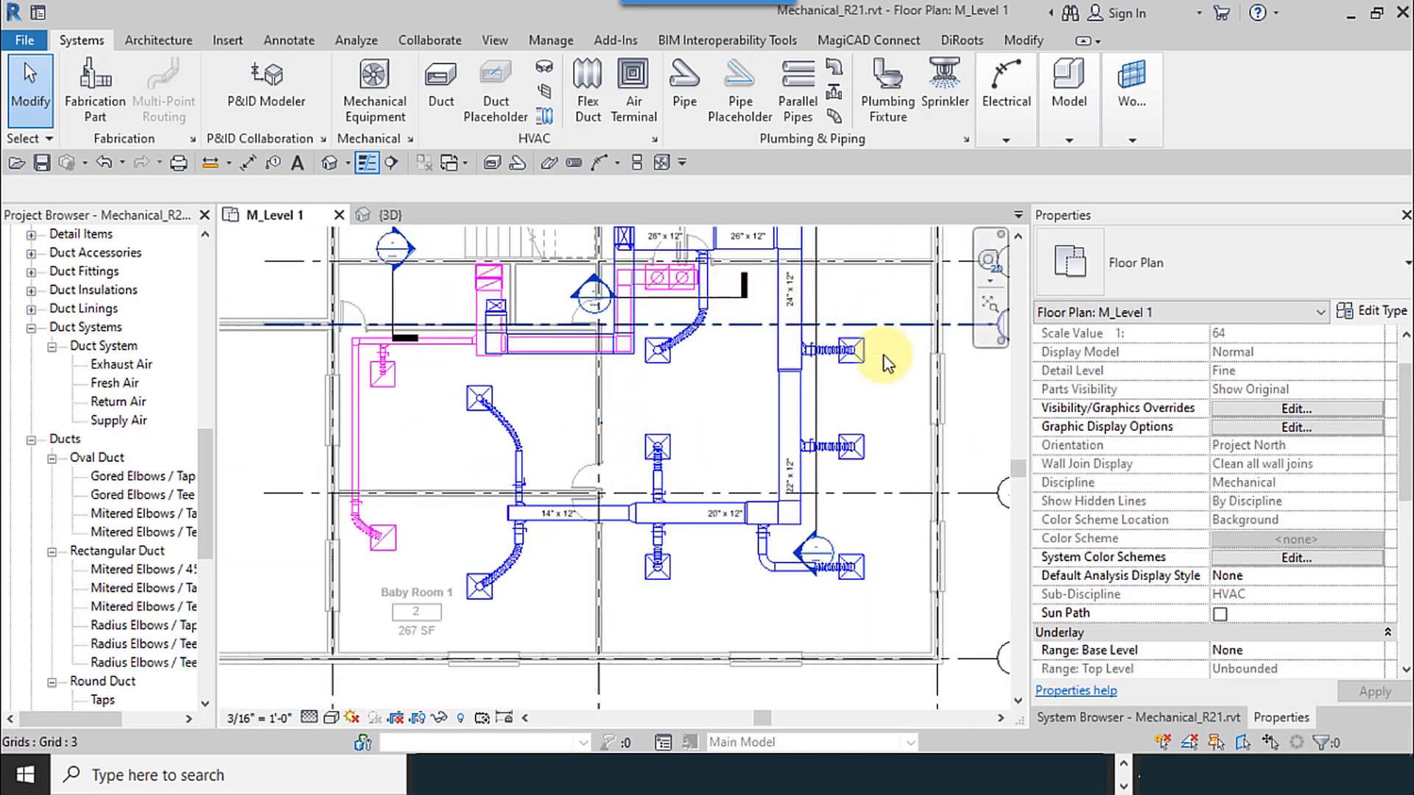
{"action": "middle_click_drag", "start_coordinate": [659, 458], "coordinate": [661, 545]}
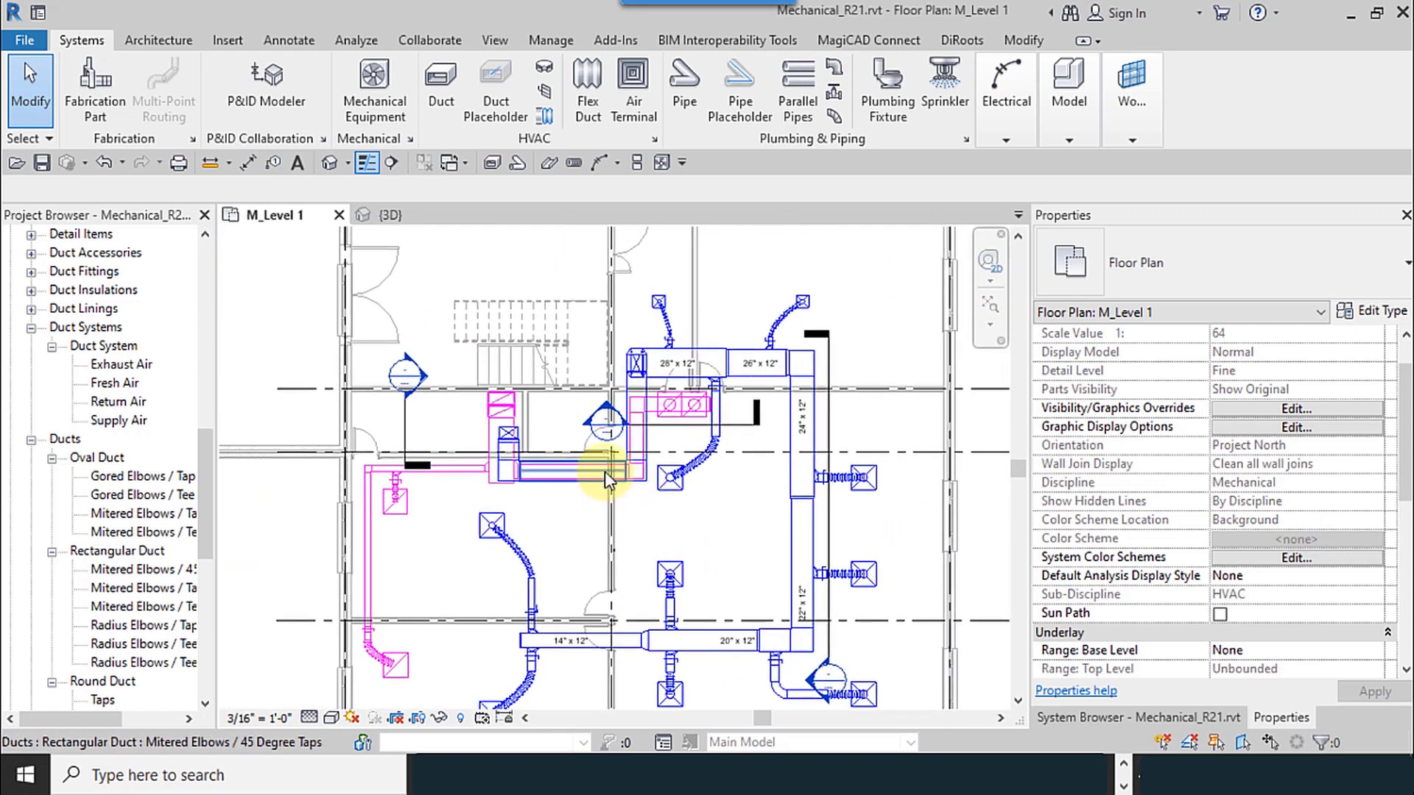
{"action": "scroll", "coordinate": [504, 404], "scroll_direction": "up", "scroll_amount": 1}
{"action": "scroll", "coordinate": [622, 574], "scroll_direction": "up", "scroll_amount": 3}
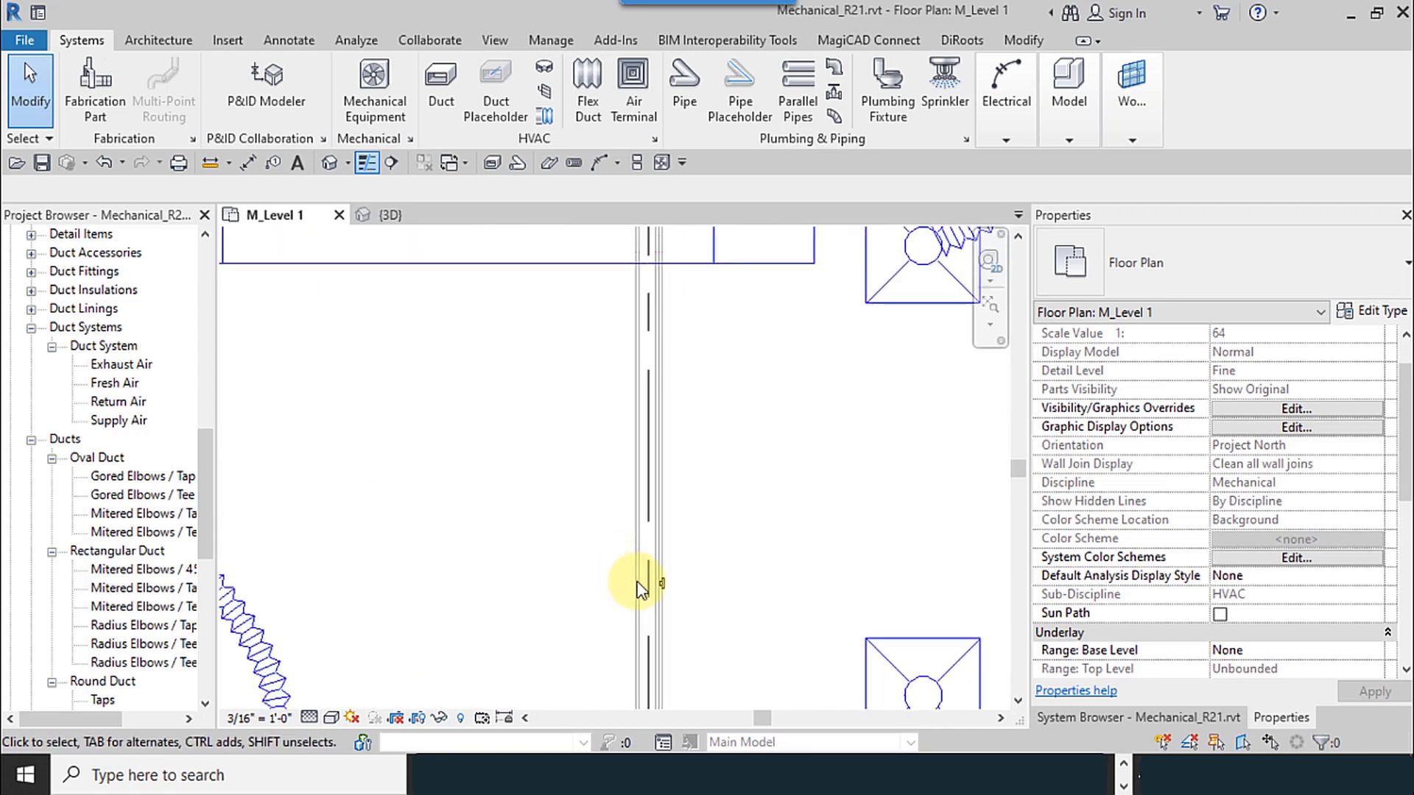
{"action": "left_click", "coordinate": [660, 582]}
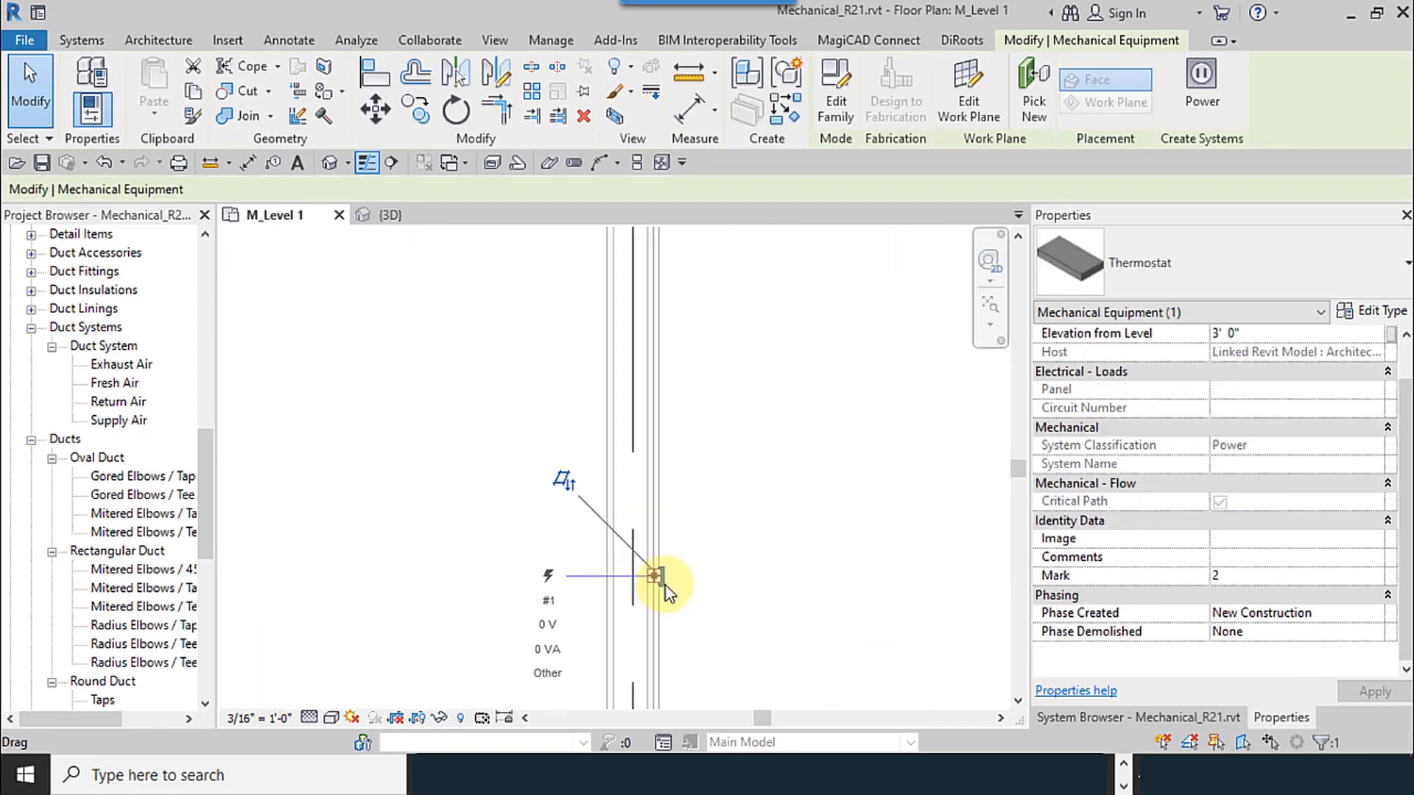
{"action": "scroll", "coordinate": [663, 582], "scroll_direction": "up", "scroll_amount": 4}
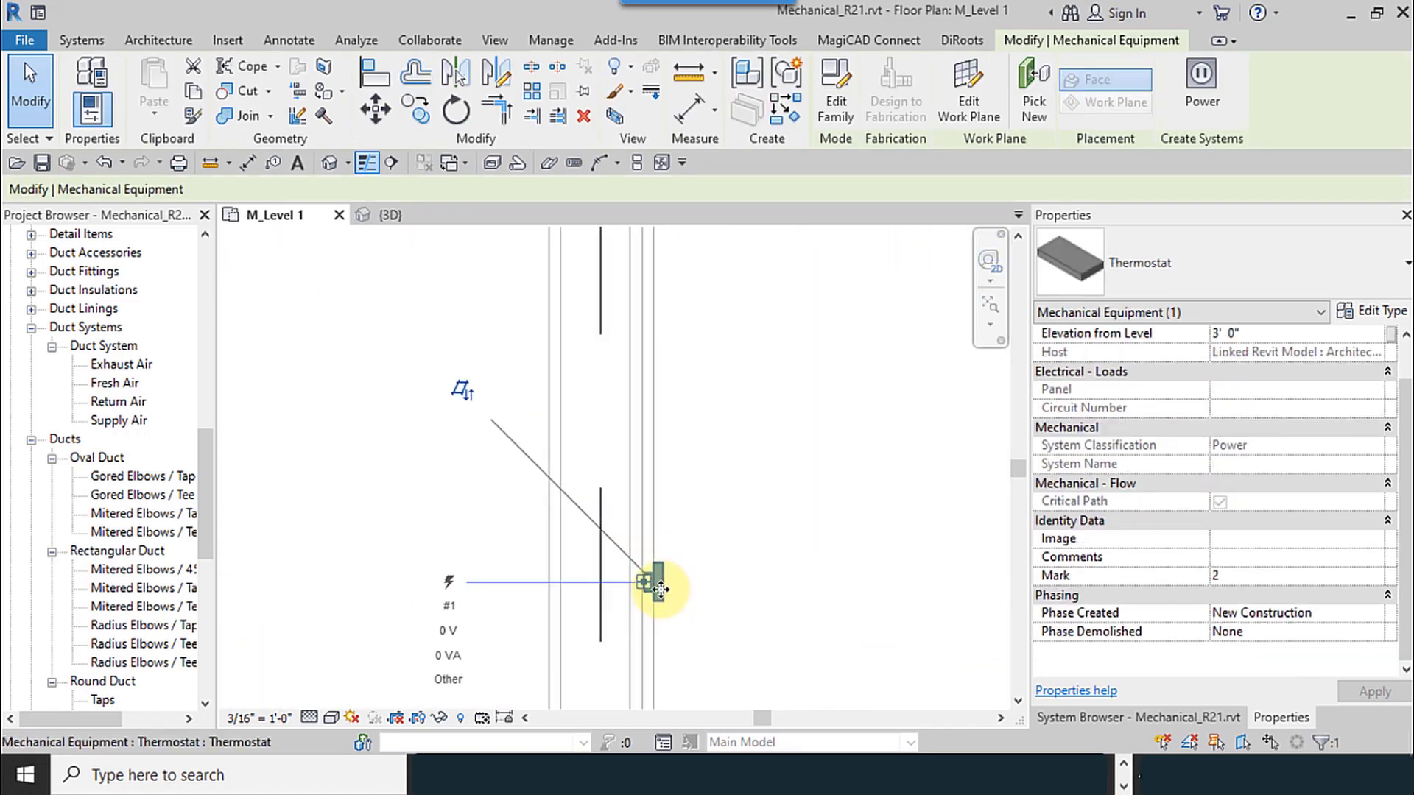
{"action": "scroll", "coordinate": [662, 583], "scroll_direction": "down", "scroll_amount": 4}
{"action": "left_click_drag", "start_coordinate": [640, 471], "coordinate": [643, 414]}
{"action": "scroll", "coordinate": [661, 413], "scroll_direction": "up", "scroll_amount": 3}
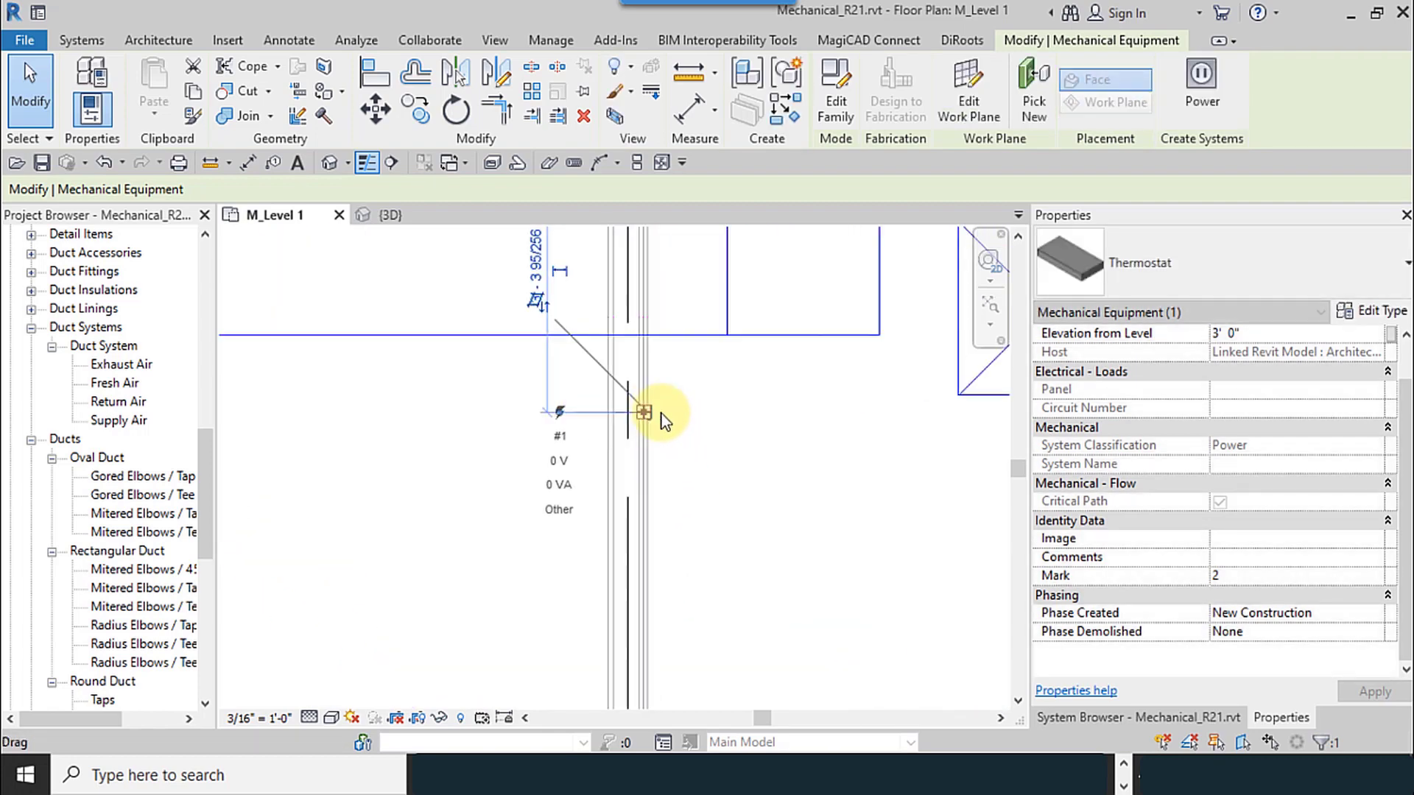
{"action": "left_click", "coordinate": [717, 487]}
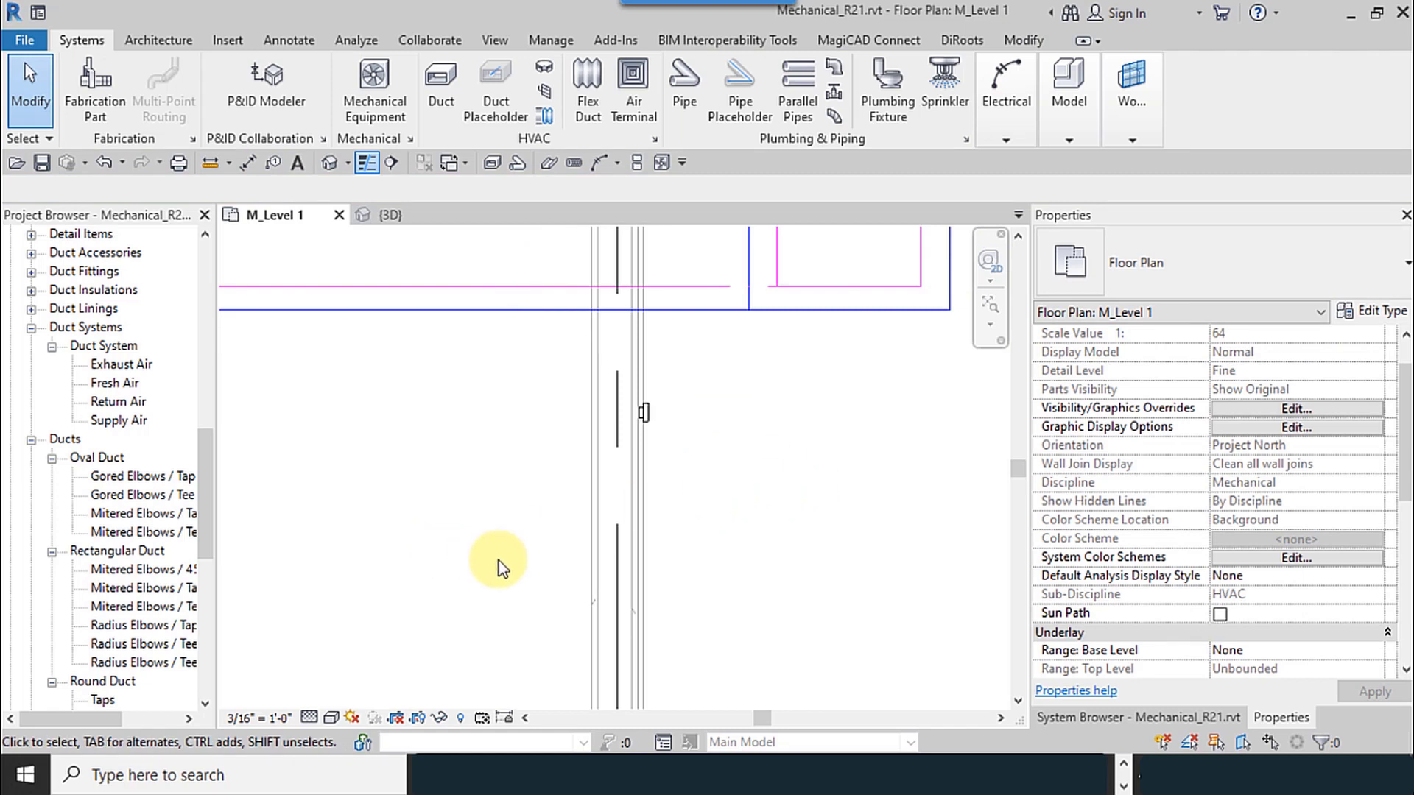
{"action": "scroll", "coordinate": [511, 559], "scroll_direction": "down", "scroll_amount": 3}
{"action": "middle_click_drag", "start_coordinate": [453, 575], "coordinate": [569, 638]}
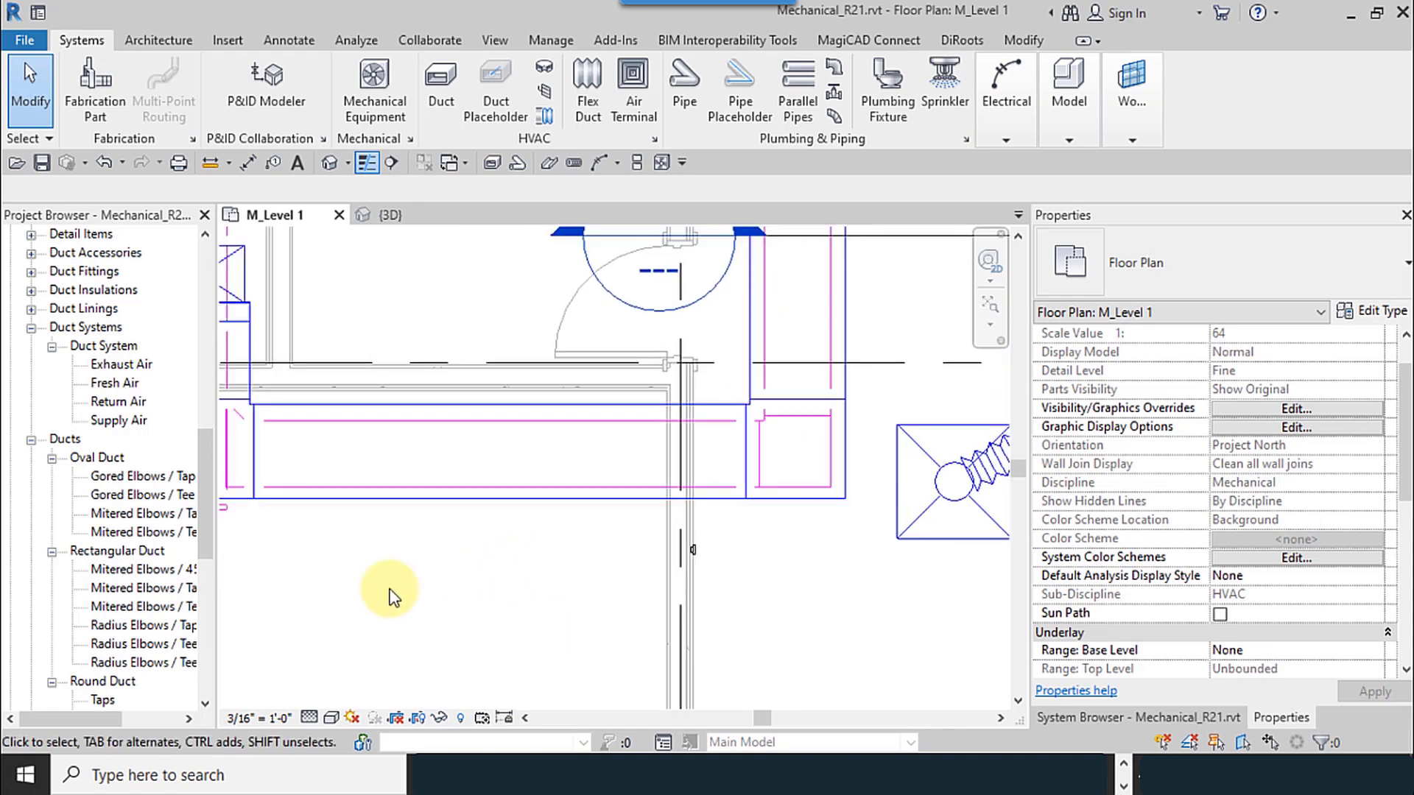
{"action": "scroll", "coordinate": [486, 530], "scroll_direction": "down", "scroll_amount": 3}
{"action": "middle_click_drag", "start_coordinate": [489, 561], "coordinate": [542, 498]}
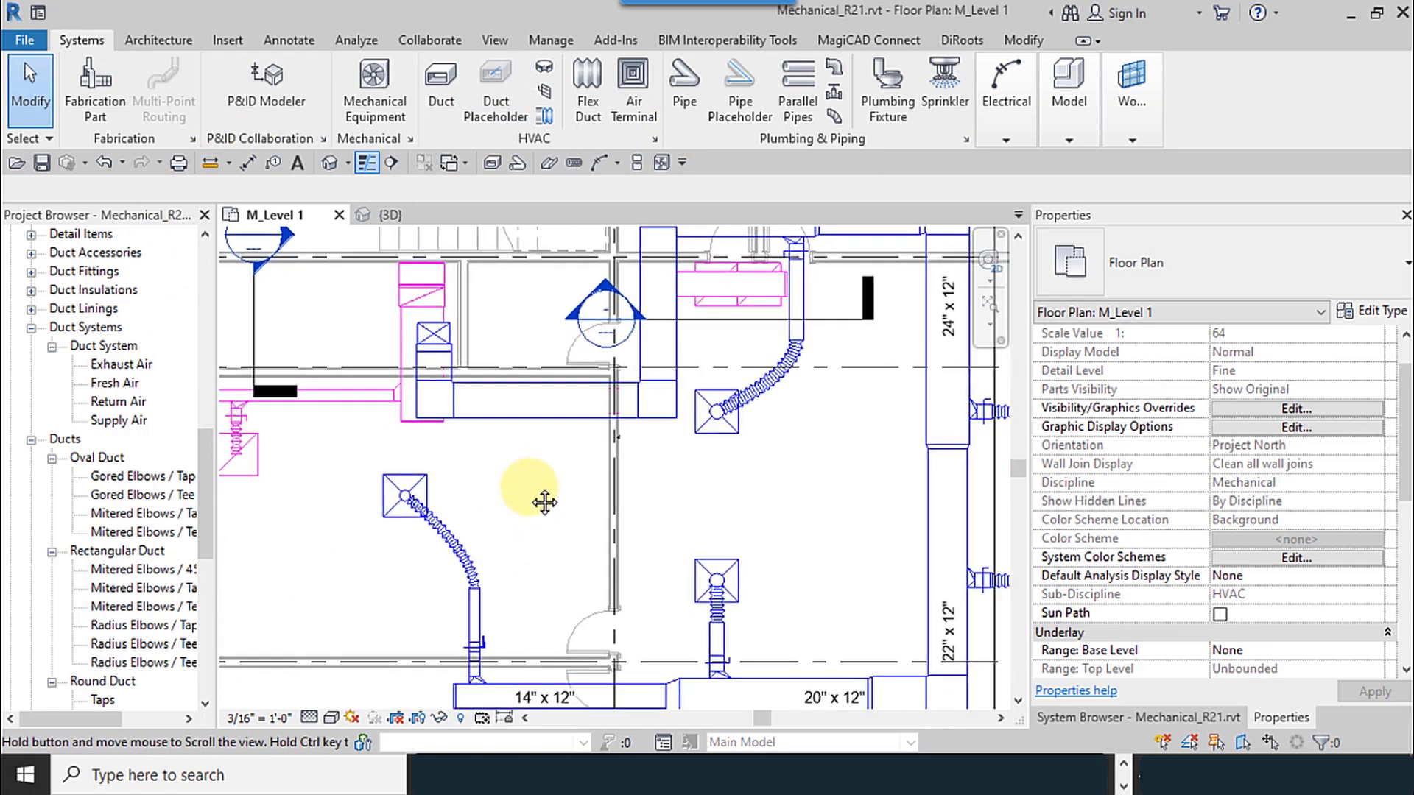
{"action": "scroll", "coordinate": [634, 438], "scroll_direction": "up", "scroll_amount": 5}
{"action": "scroll", "coordinate": [623, 440], "scroll_direction": "up", "scroll_amount": 1}
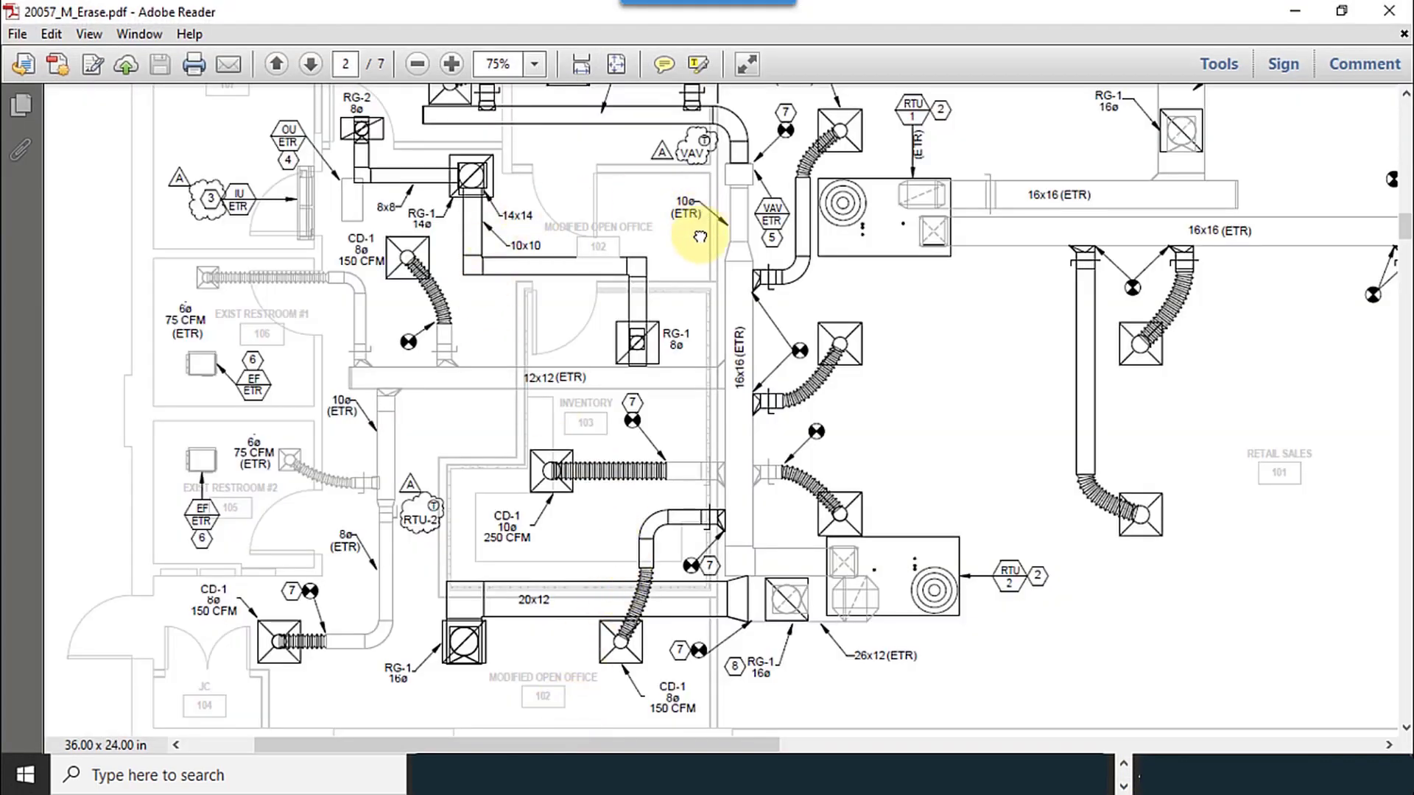
- Examine the VAV and RTU-1 thermostat symbols on page 2 of the mechanical plan PDF, and return to the Revit model
{"action": "mouse_move", "coordinate": [699, 236]}
{"action": "left_mouse_down"}
{"action": "mouse_move", "coordinate": [700, 451]}
{"action": "mouse_move", "coordinate": [631, 287]}
{"action": "left_mouse_up"}
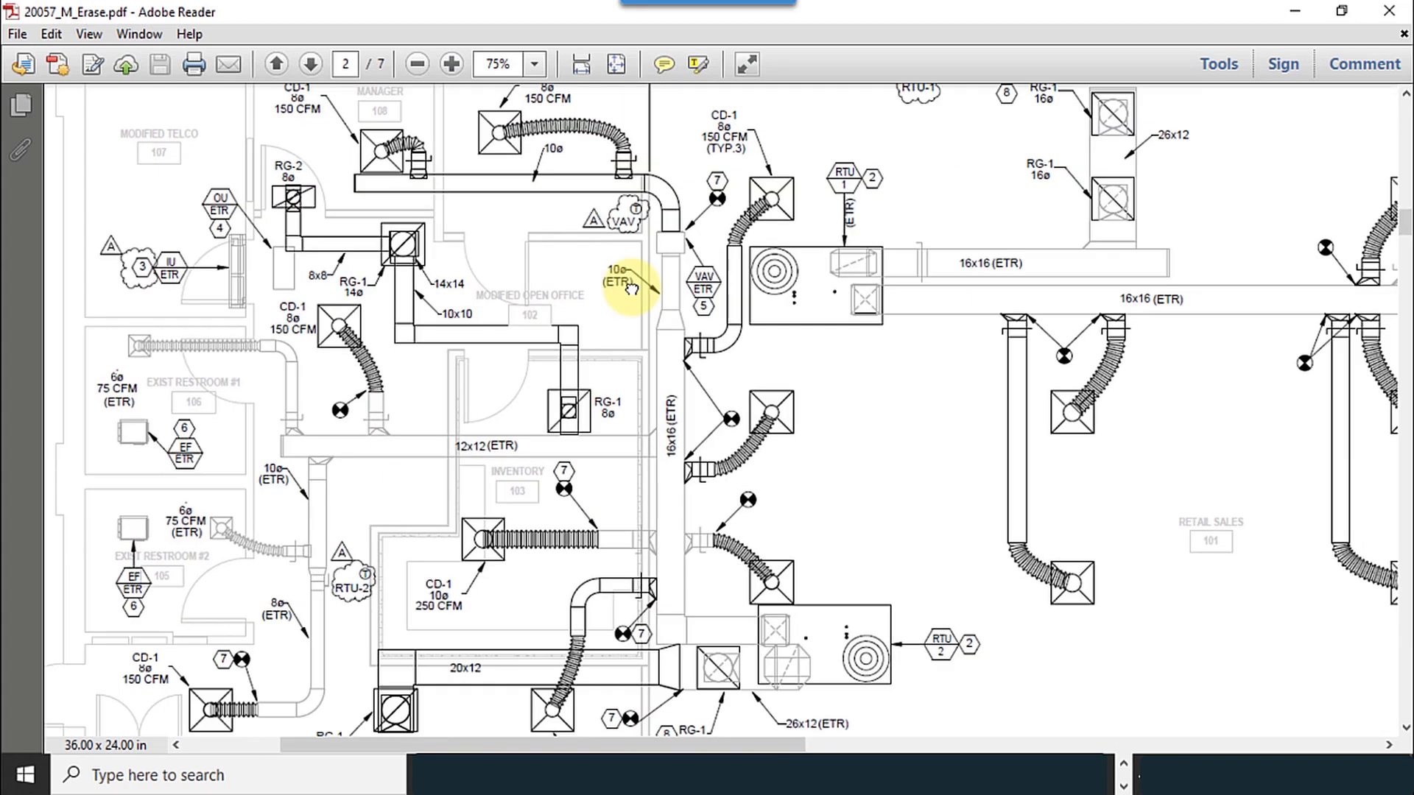
{"action": "scroll", "coordinate": [631, 287], "scroll_direction": "up", "scroll_amount": 1}
{"action": "left_click_drag", "start_coordinate": [629, 335], "coordinate": [625, 435]}
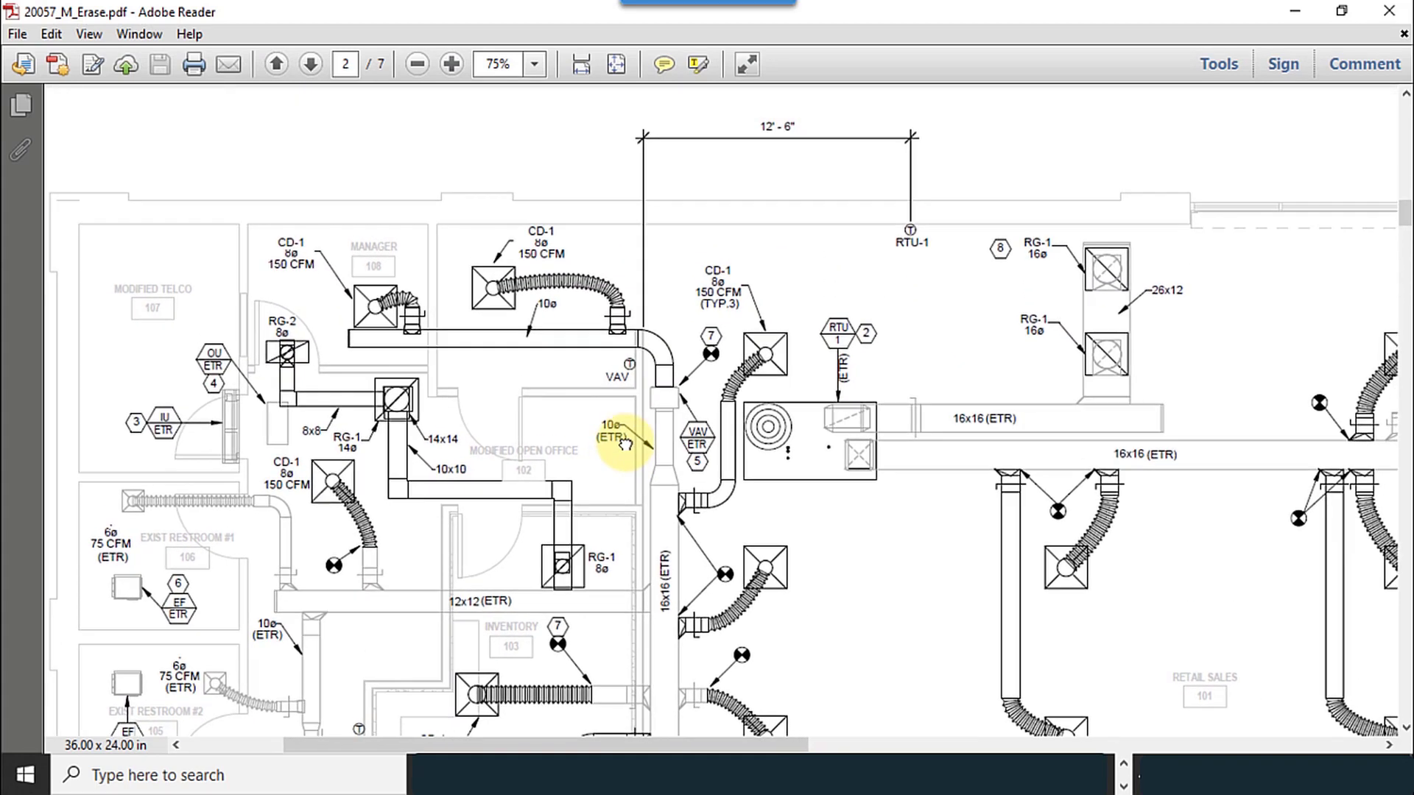
{"action": "scroll", "coordinate": [946, 207], "scroll_direction": "up", "scroll_amount": 5, "text": "ctrl"}
{"action": "scroll", "coordinate": [804, 304], "scroll_direction": "up", "scroll_amount": 3, "text": "ctrl"}
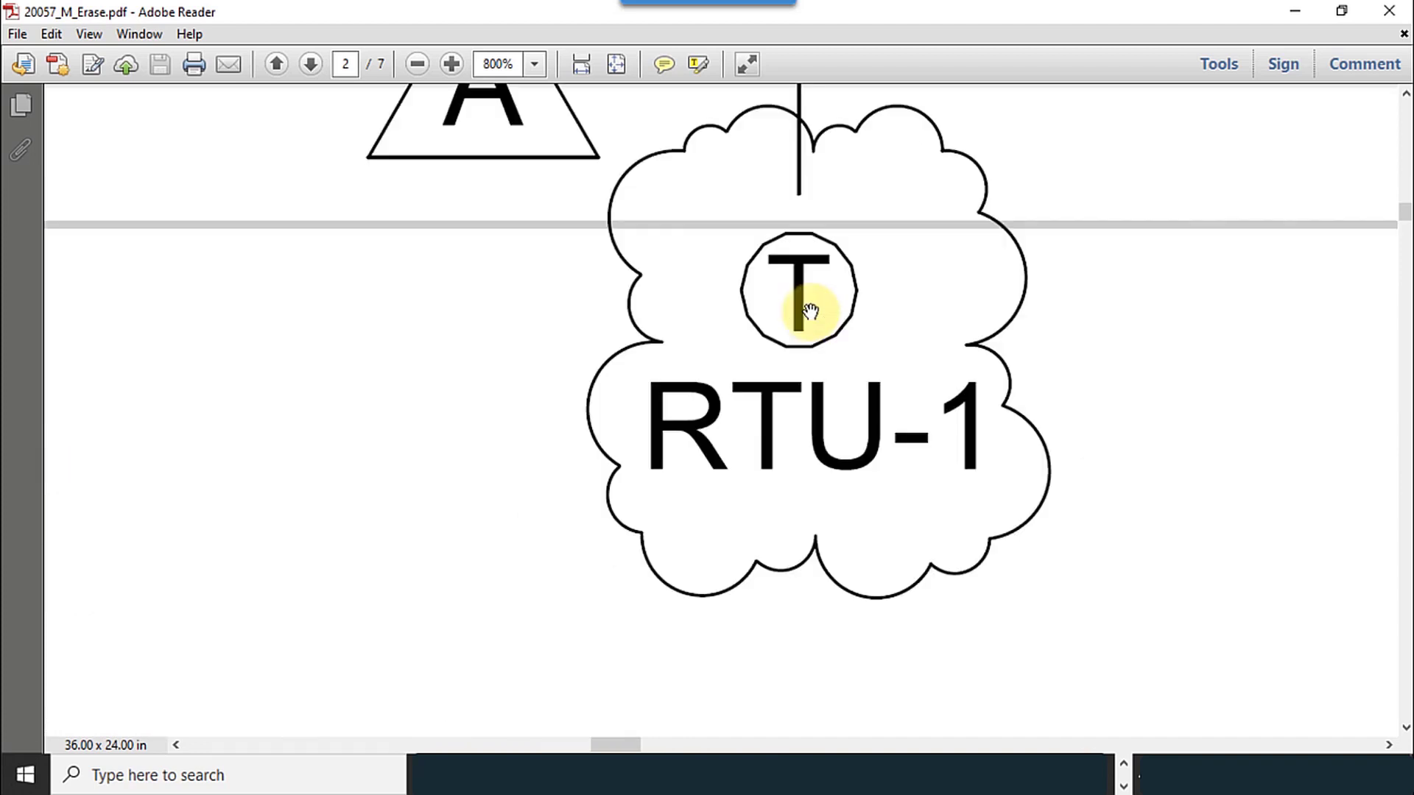
{"action": "scroll", "coordinate": [806, 391], "scroll_direction": "down", "scroll_amount": 5, "text": "ctrl"}
{"action": "scroll", "coordinate": [802, 379], "scroll_direction": "up", "scroll_amount": 2, "text": "ctrl"}
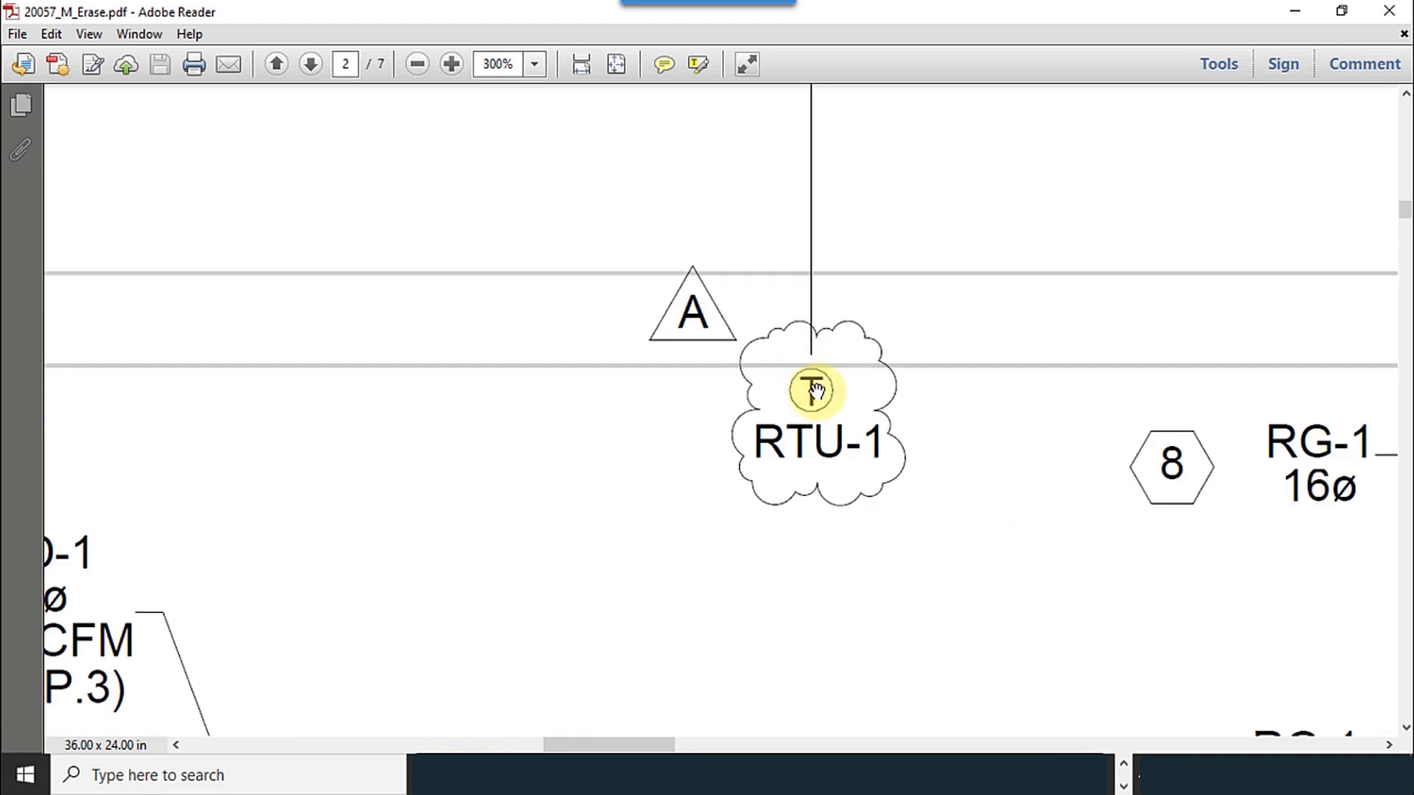
{"action": "scroll", "coordinate": [893, 363], "scroll_direction": "down", "scroll_amount": 1}
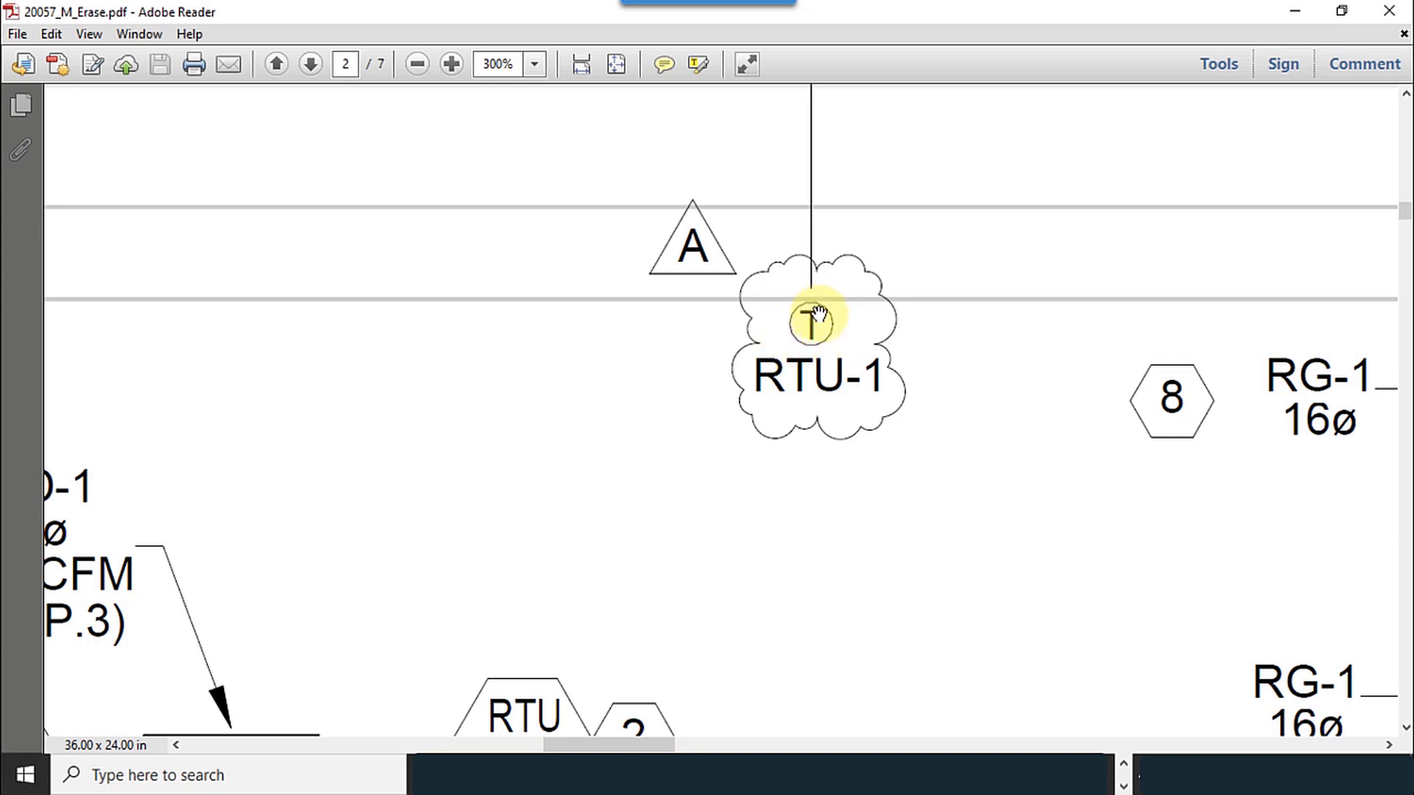
{"action": "scroll", "coordinate": [779, 325], "scroll_direction": "down", "scroll_amount": 1}
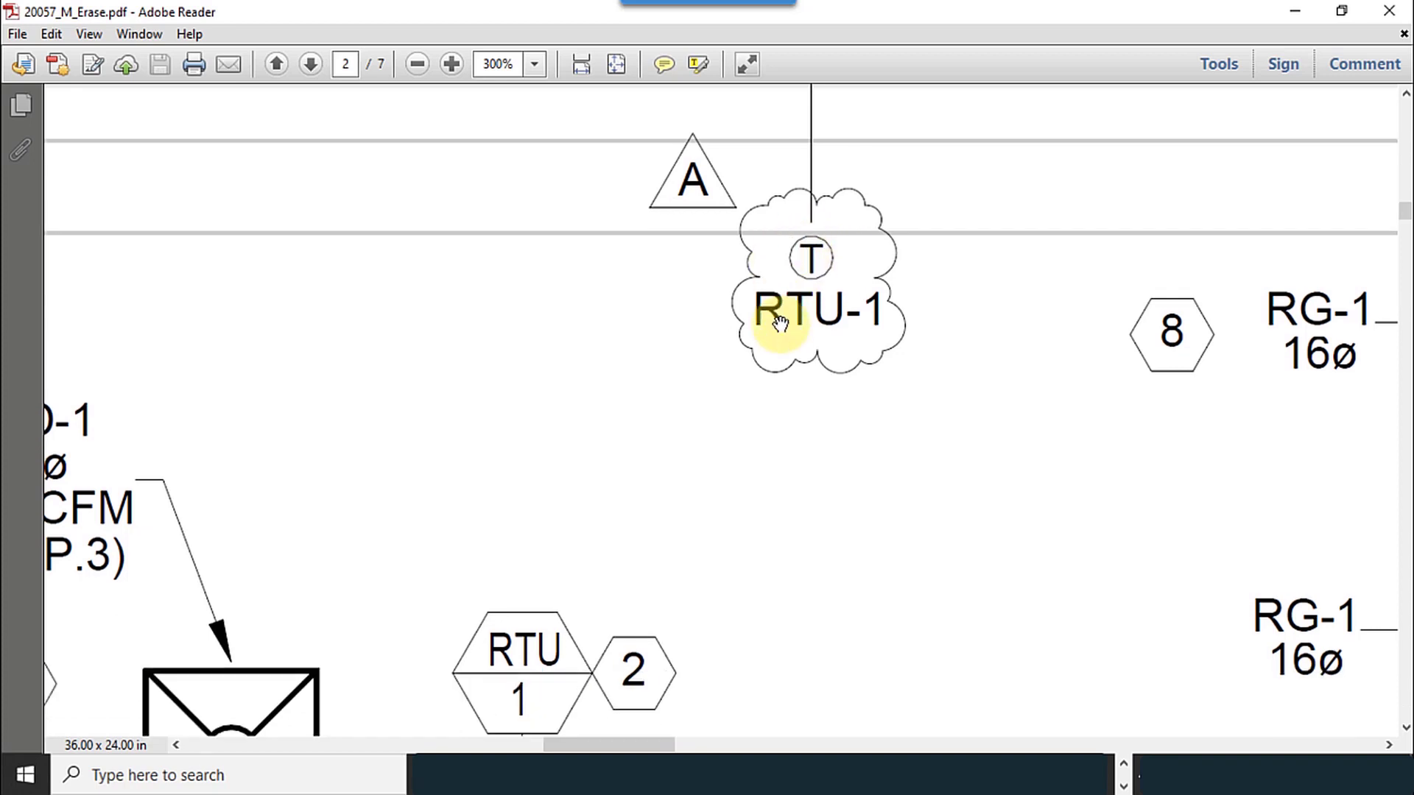
{"action": "scroll", "coordinate": [836, 236], "scroll_direction": "up", "scroll_amount": 1}
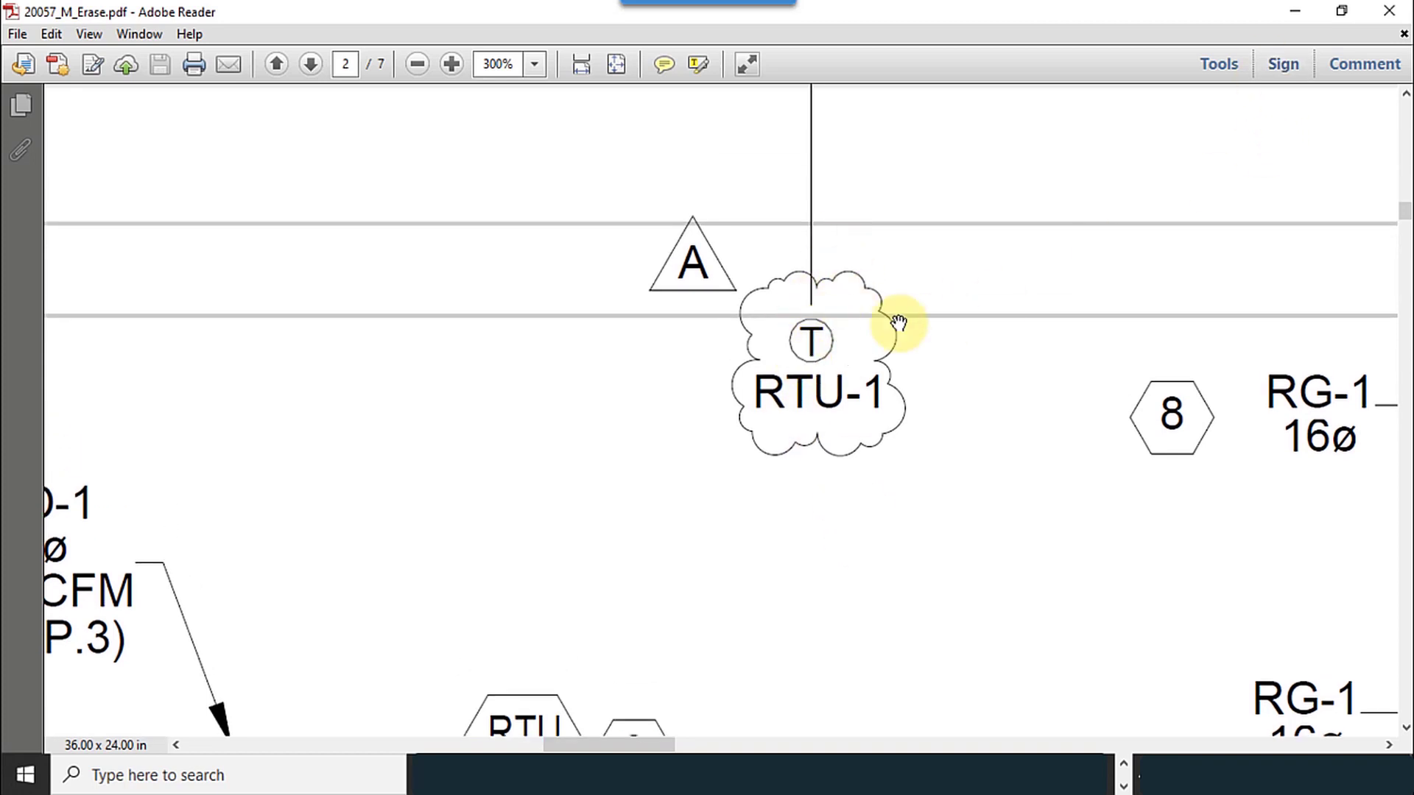
{"action": "left_click", "coordinate": [1290, 13]}
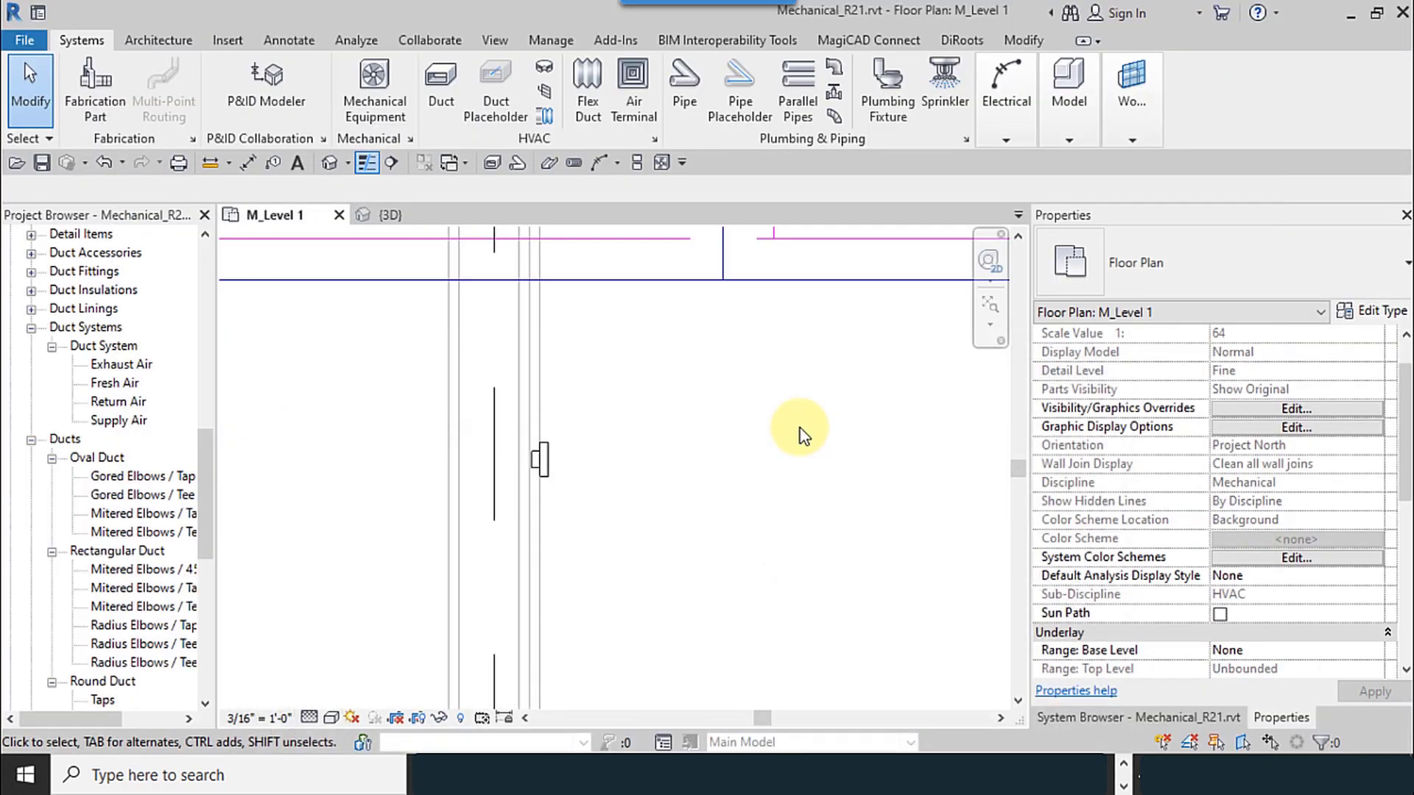
- Open the family of the thermostat placed on the M_Level 1 wall for editing
{"action": "middle_click_drag", "start_coordinate": [594, 485], "coordinate": [727, 493]}
{"action": "left_click", "coordinate": [711, 490]}
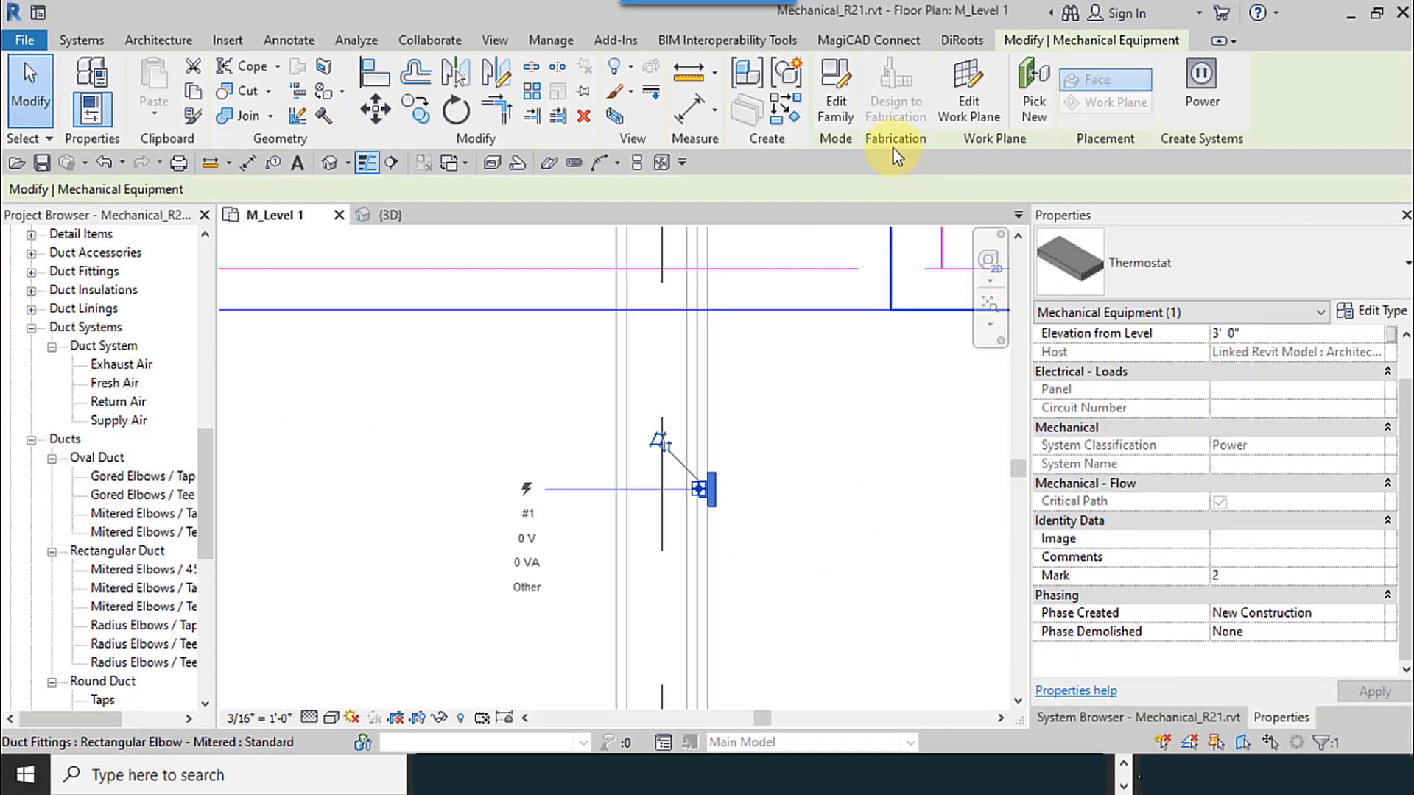
{"action": "left_click", "coordinate": [836, 110]}
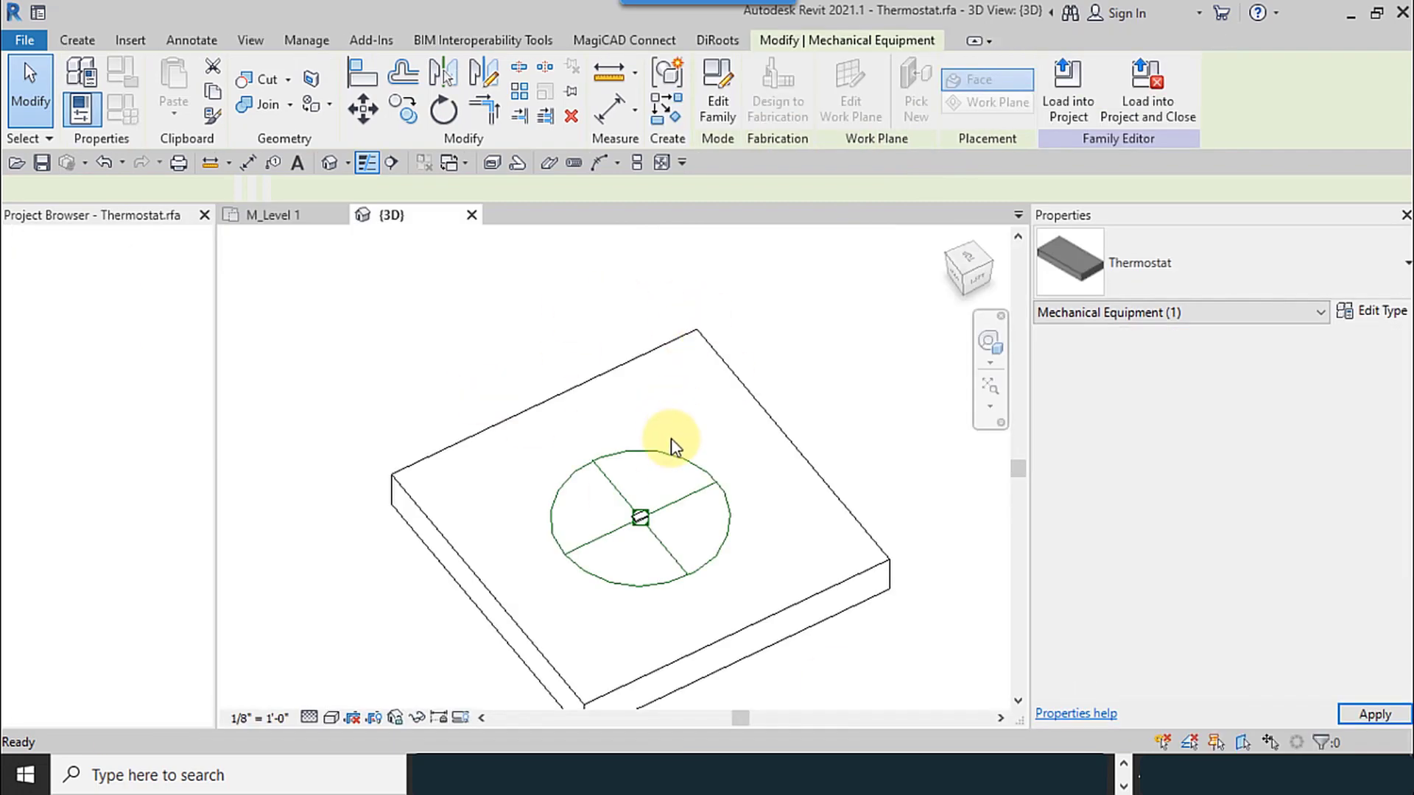
{"action": "scroll", "coordinate": [623, 508], "scroll_direction": "down", "scroll_amount": 4}
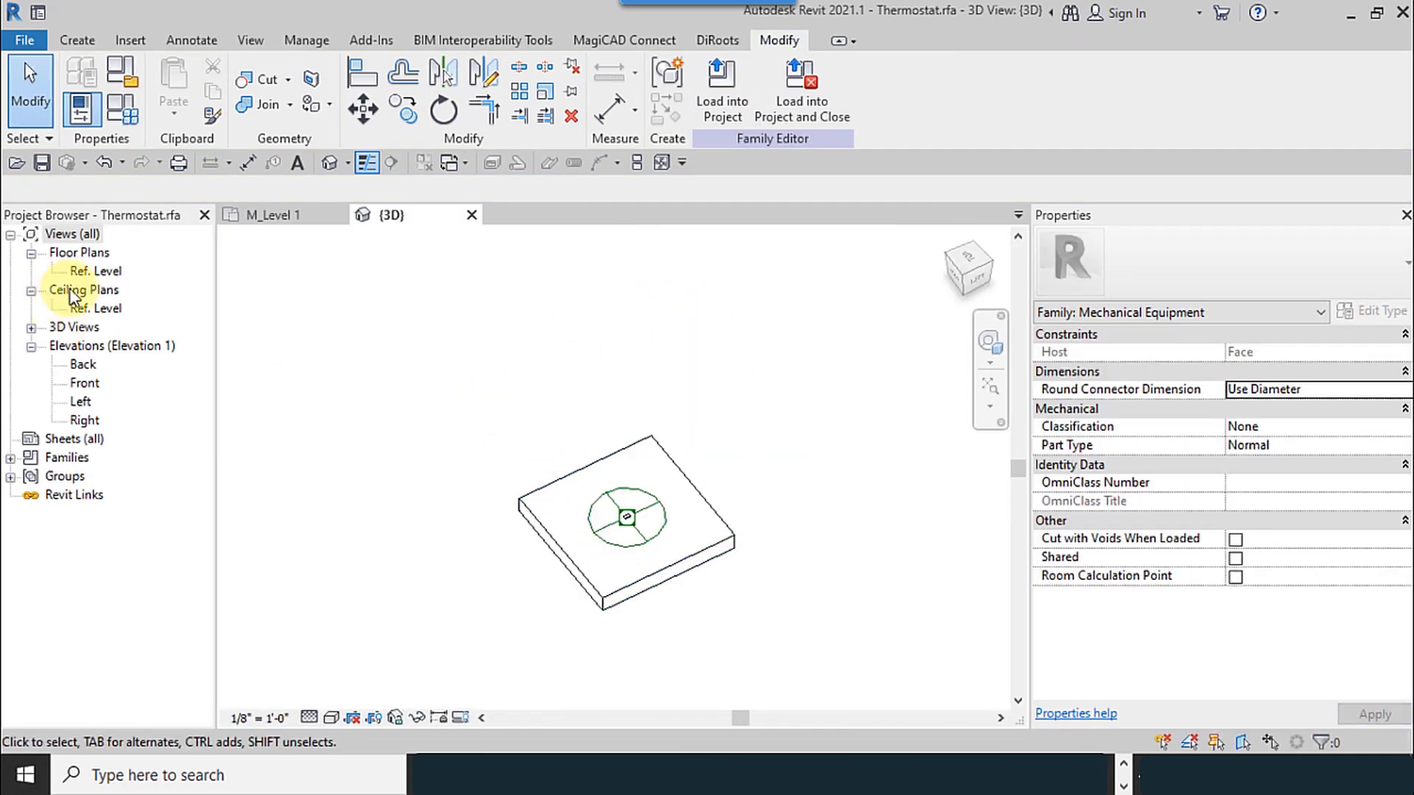
- Open the Front elevation of the thermostat family at its extrusions and reference planes
{"action": "left_click", "coordinate": [93, 384]}
{"action": "left_click", "coordinate": [83, 365]}
{"action": "left_click", "coordinate": [85, 384]}
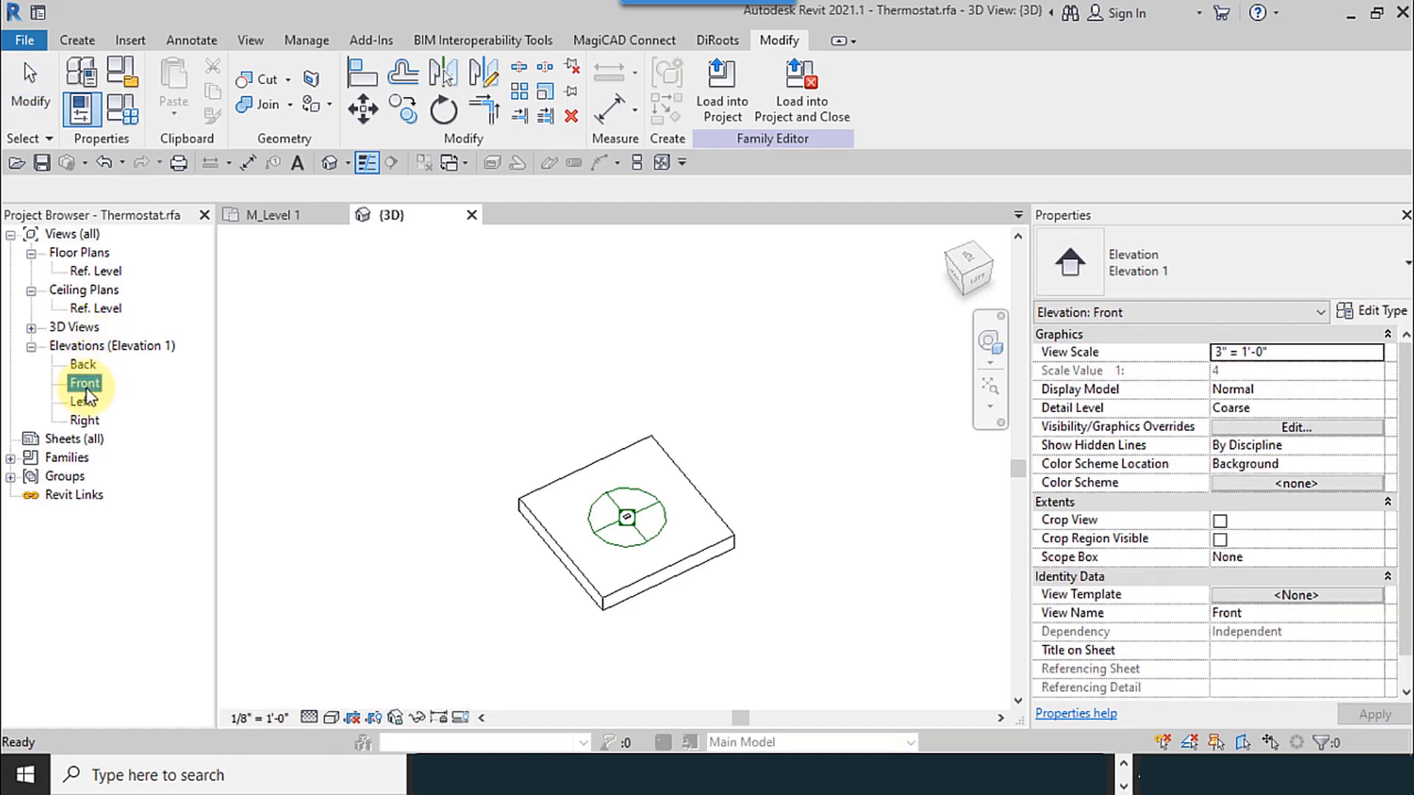
{"action": "double_click", "coordinate": [87, 386]}
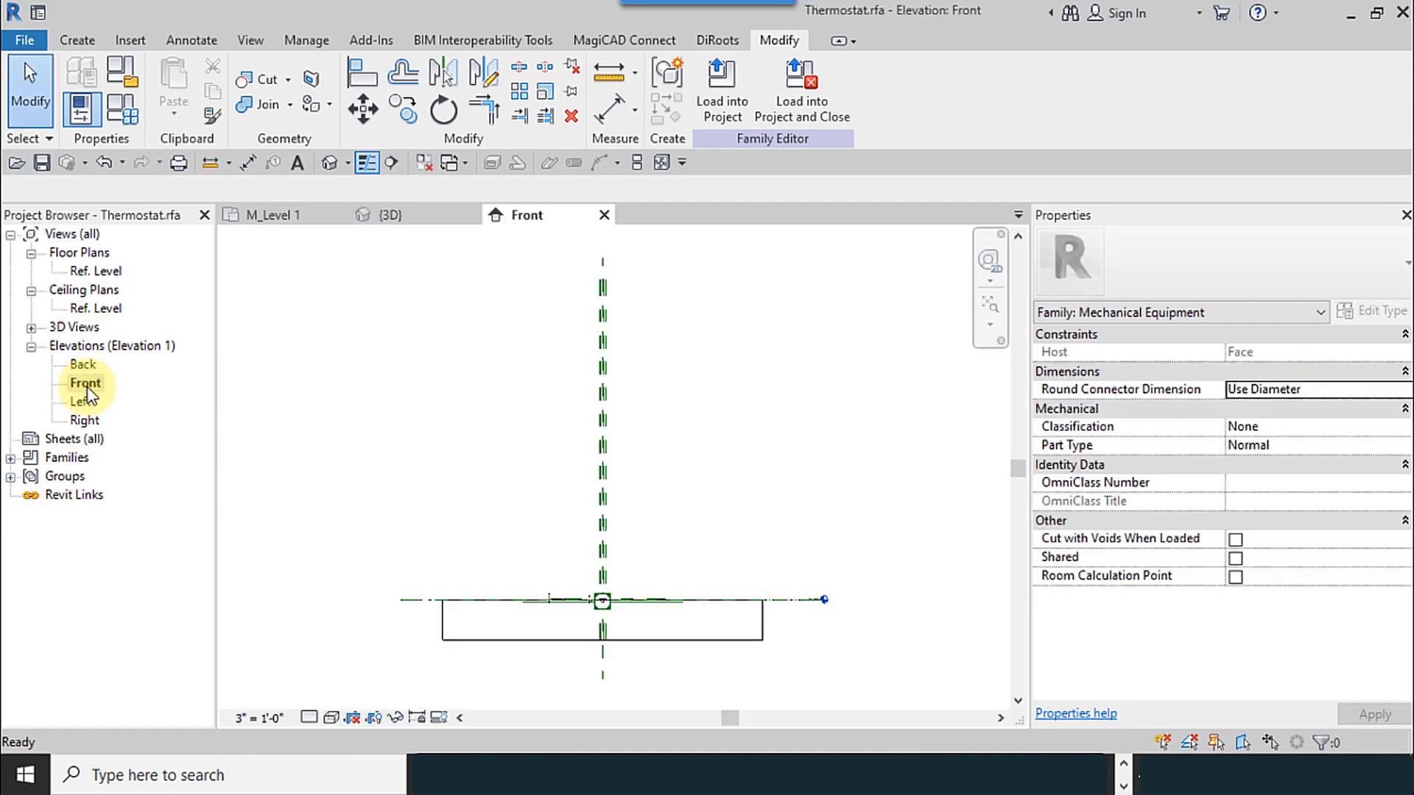
{"action": "scroll", "coordinate": [567, 607], "scroll_direction": "up", "scroll_amount": 3}
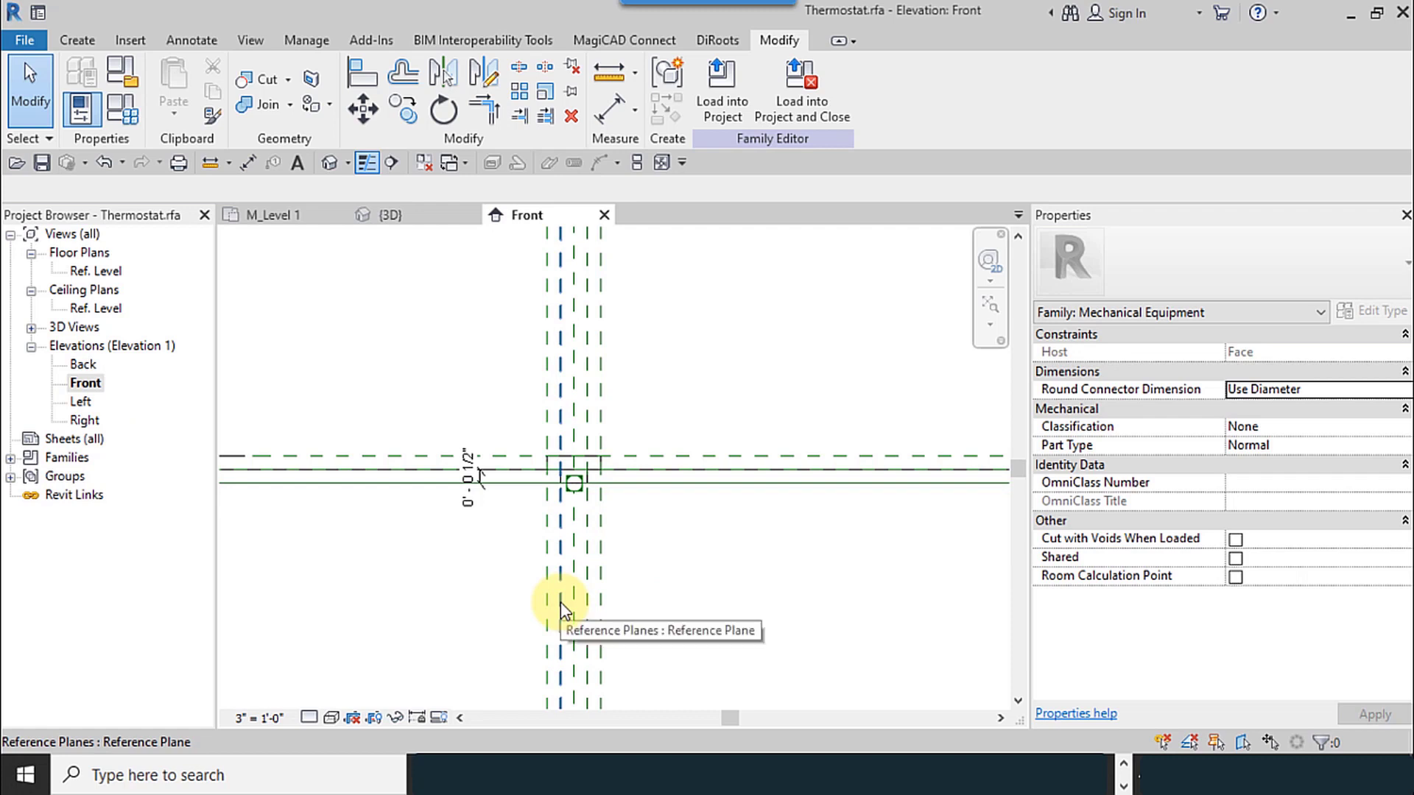
- Set the Front elevation's detail level to Fine and its visual style to Hidden Line
{"action": "left_click", "coordinate": [87, 364]}
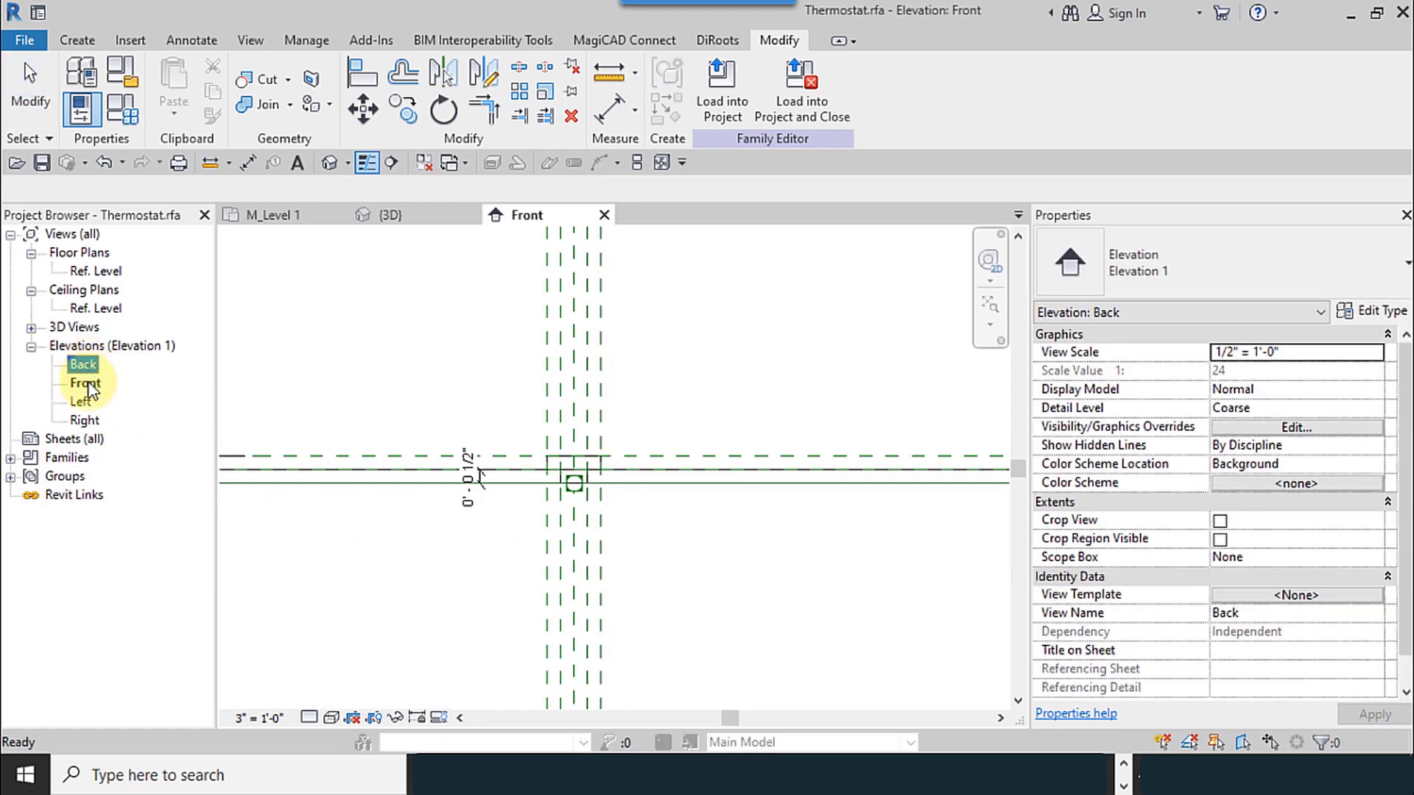
{"action": "left_click", "coordinate": [85, 384]}
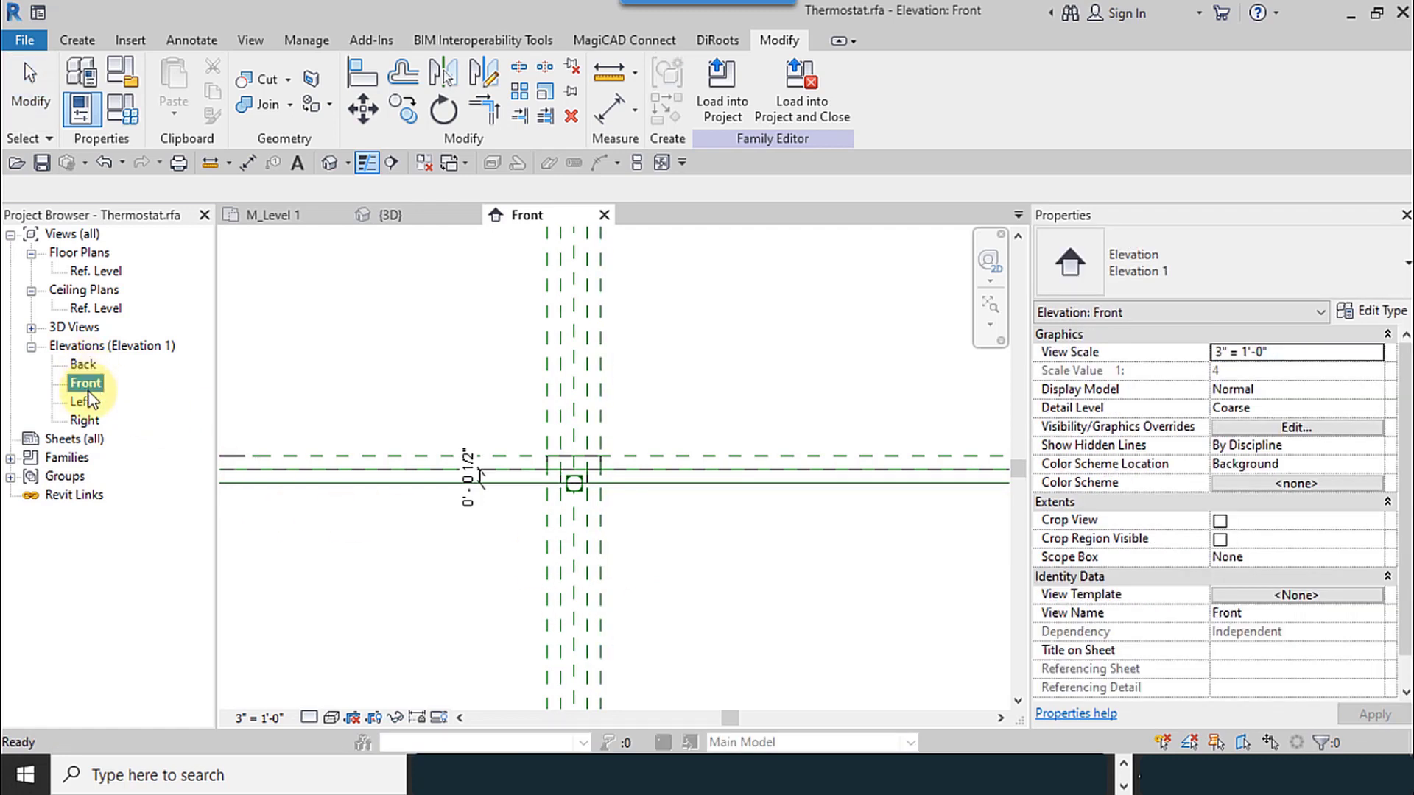
{"action": "left_click", "coordinate": [96, 272]}
{"action": "scroll", "coordinate": [563, 480], "scroll_direction": "up", "scroll_amount": 2}
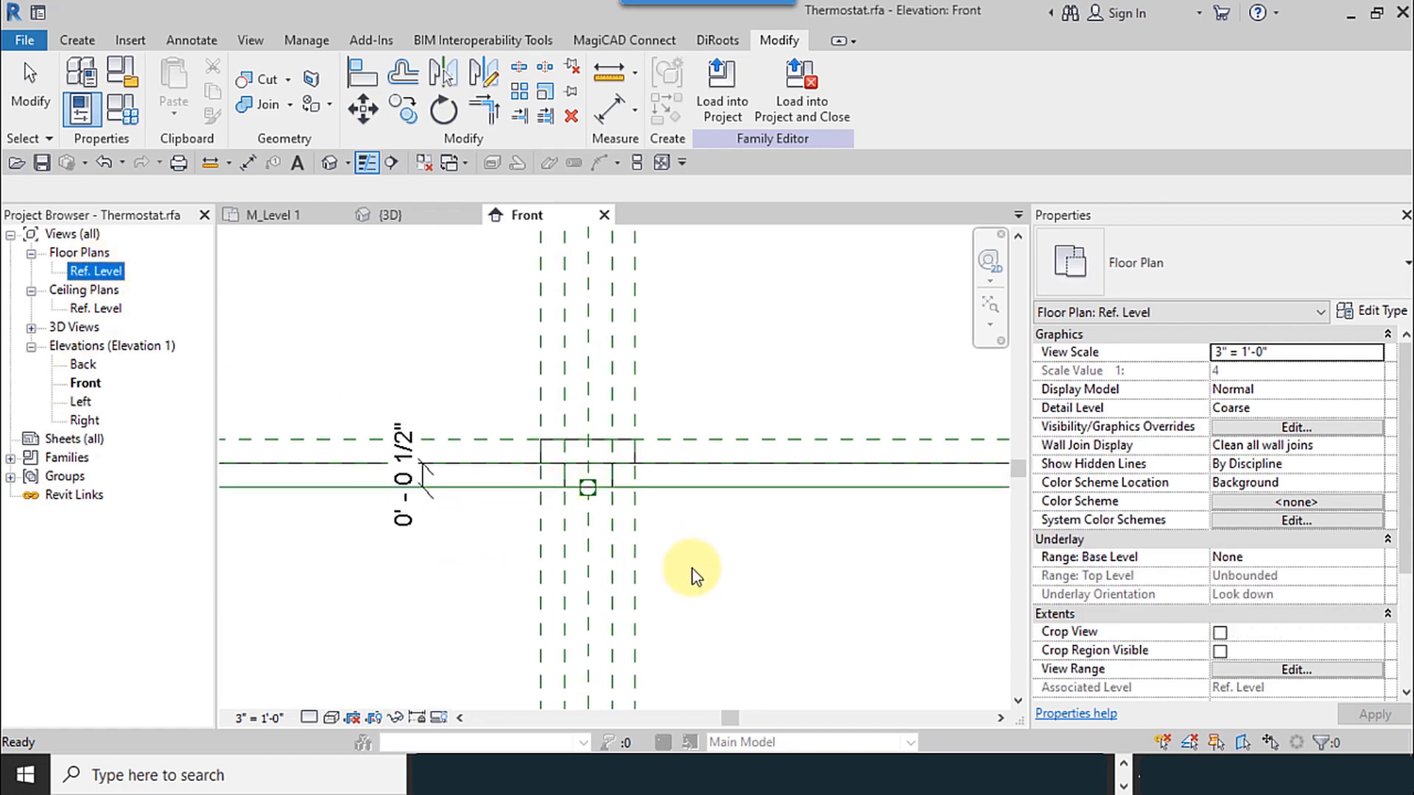
{"action": "scroll", "coordinate": [587, 483], "scroll_direction": "up", "scroll_amount": 2}
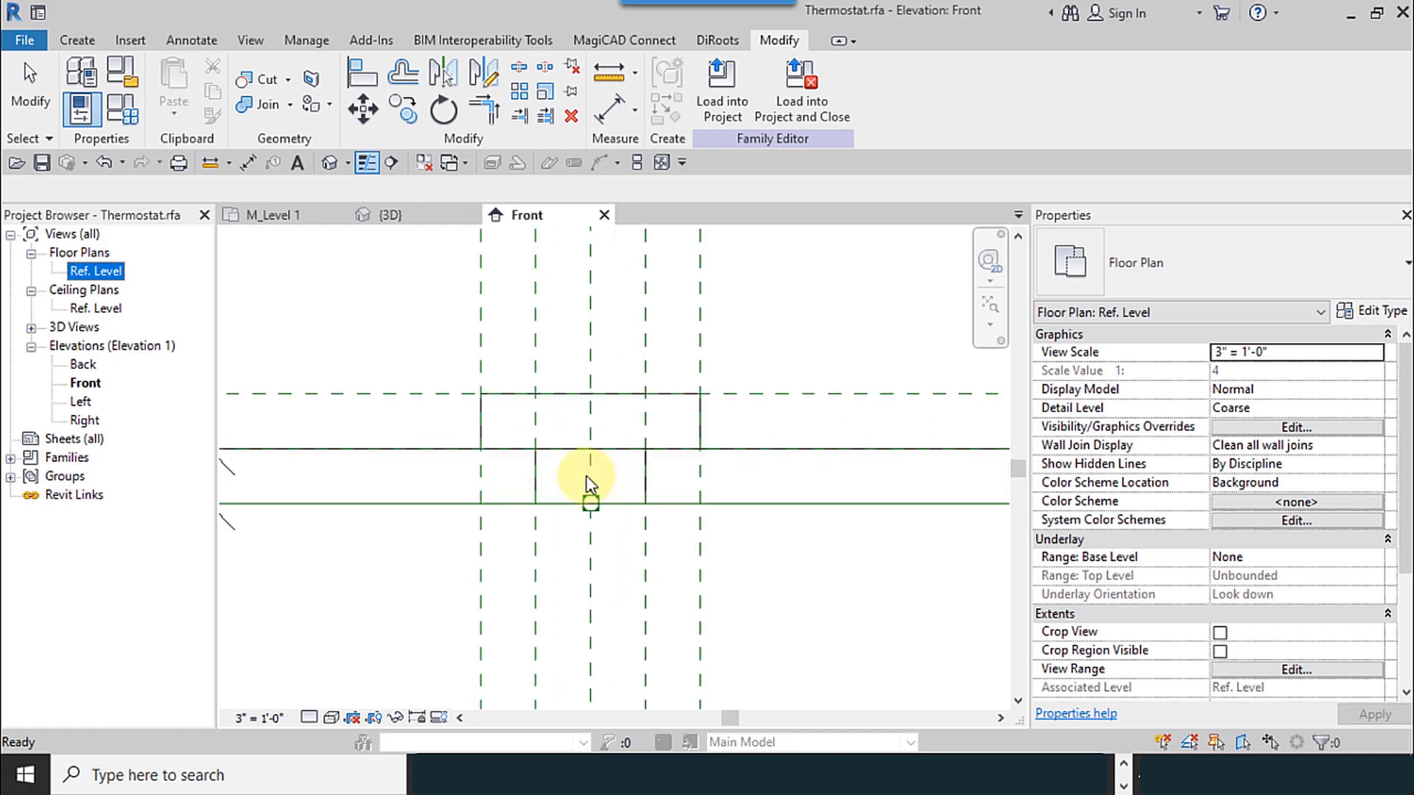
{"action": "left_click", "coordinate": [309, 717]}
{"action": "left_click", "coordinate": [335, 673]}
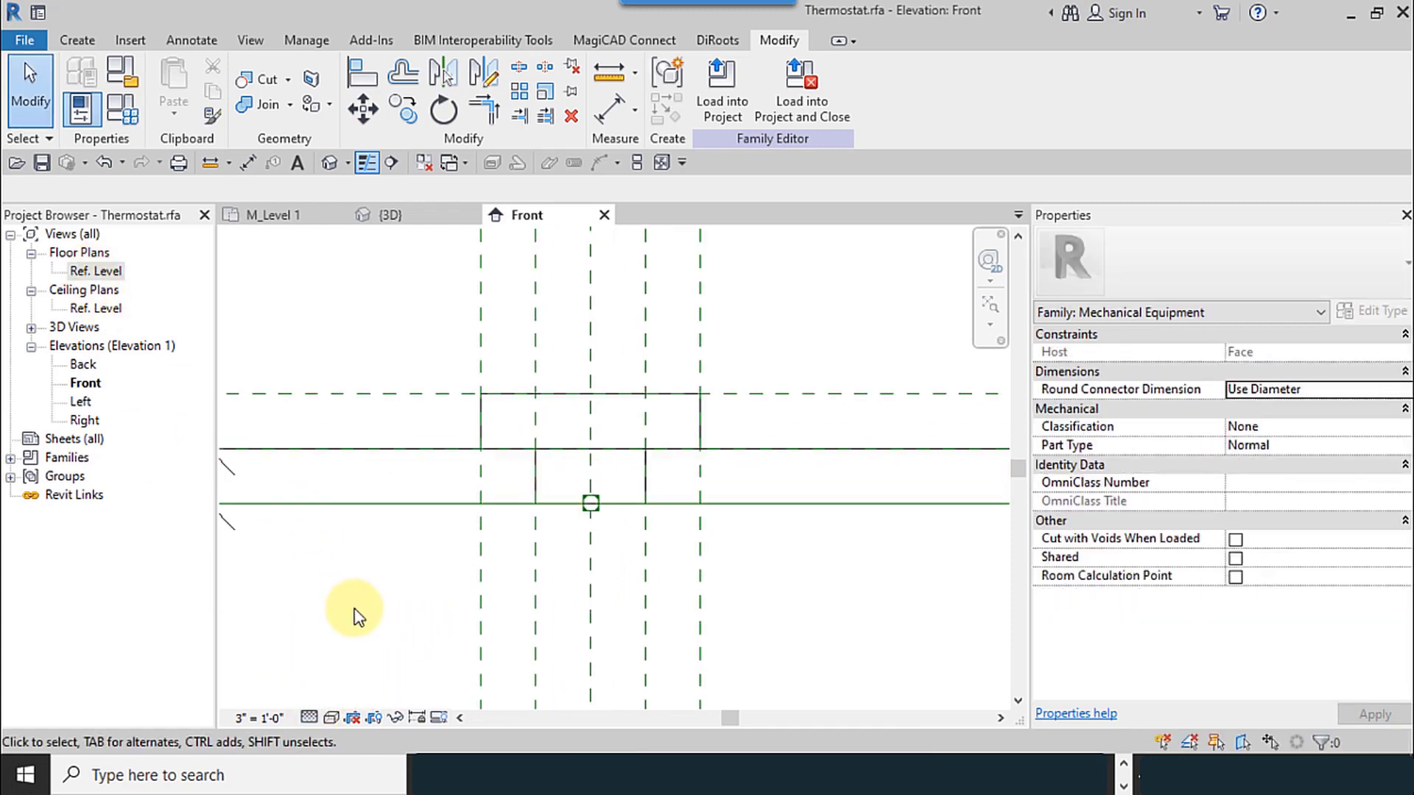
{"action": "left_click", "coordinate": [332, 717]}
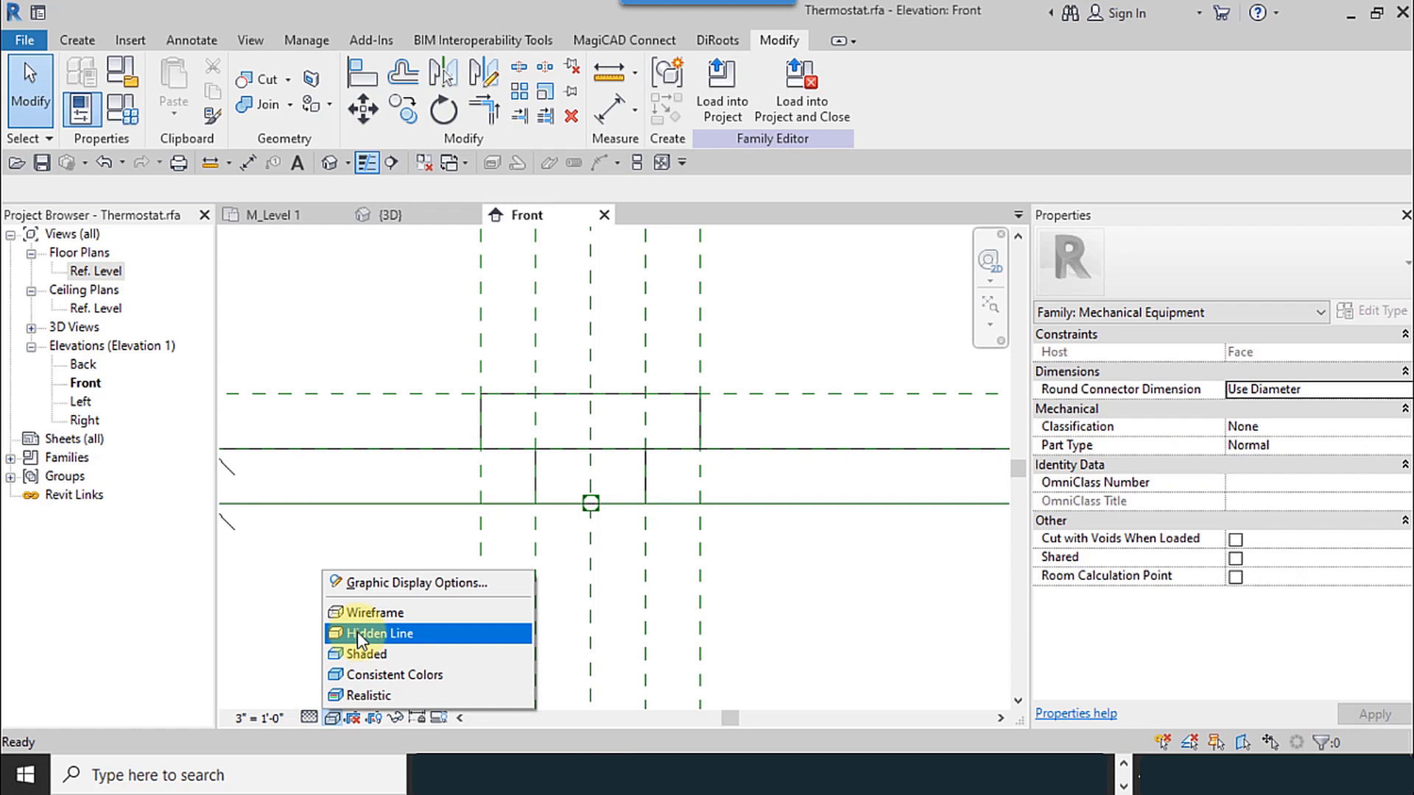
{"action": "left_click", "coordinate": [357, 631]}
- Examine the thermostat extrusions and connector against the host face in the Front elevation
{"action": "scroll", "coordinate": [377, 530], "scroll_direction": "down", "scroll_amount": 2}
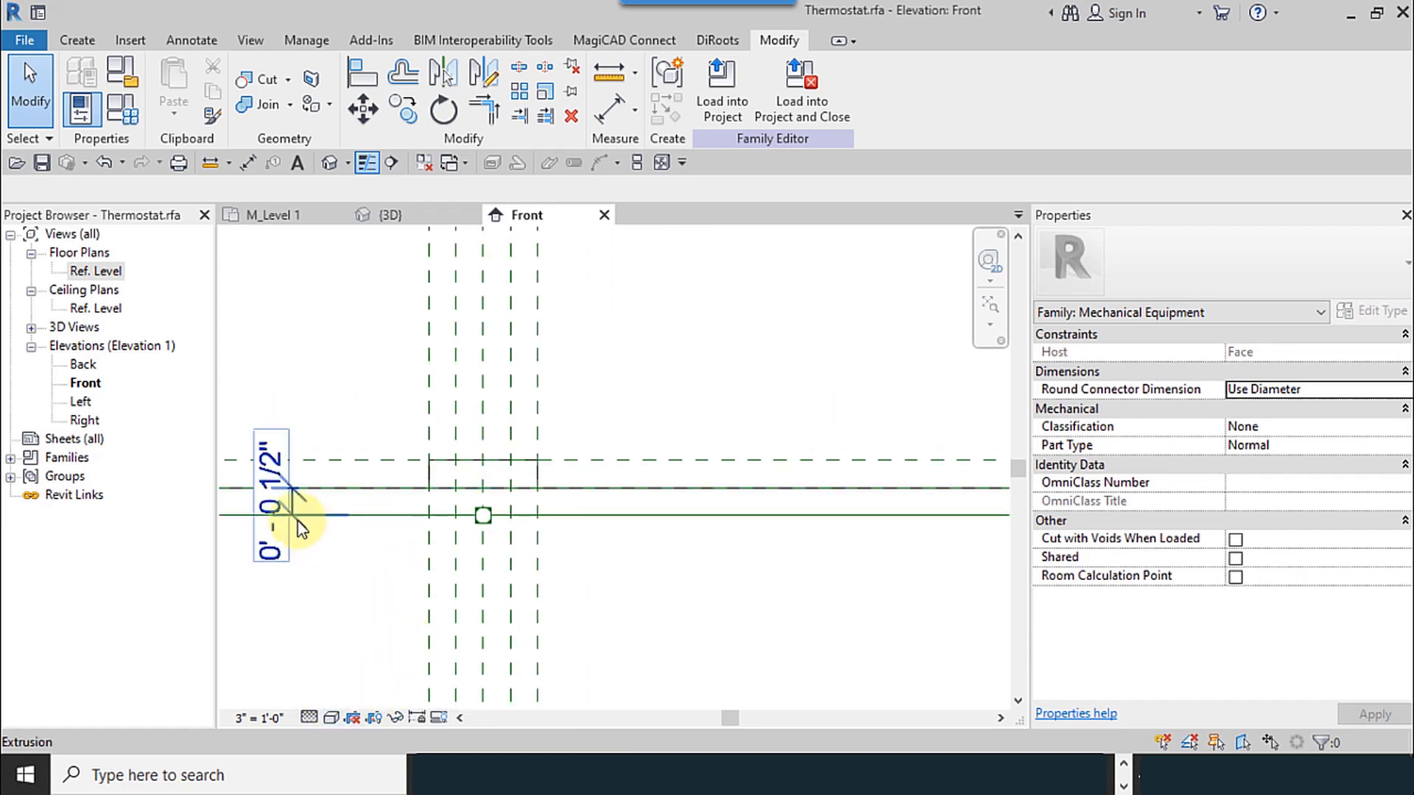
{"action": "scroll", "coordinate": [572, 474], "scroll_direction": "down", "scroll_amount": 8}
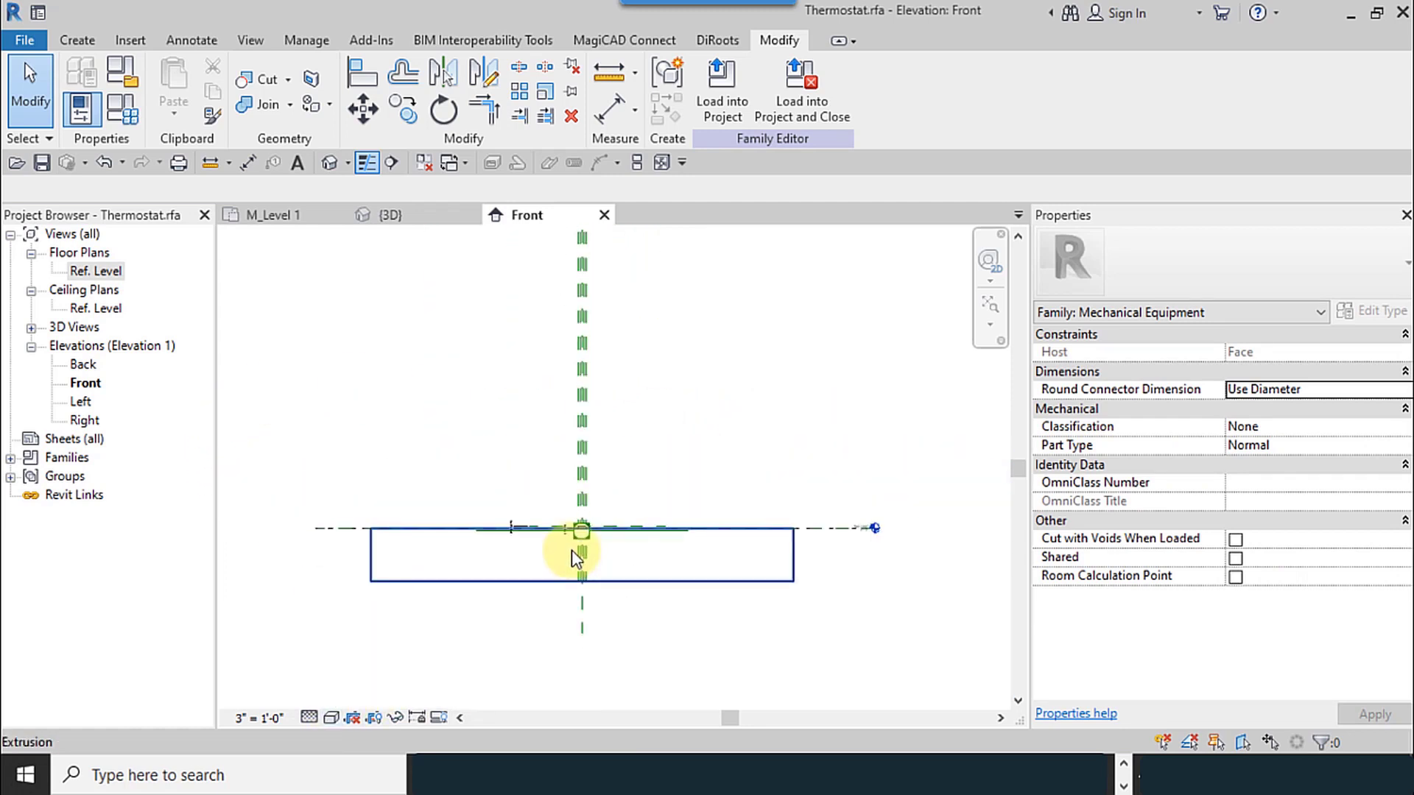
{"action": "scroll", "coordinate": [572, 549], "scroll_direction": "up", "scroll_amount": 2}
{"action": "left_click", "coordinate": [88, 387]}
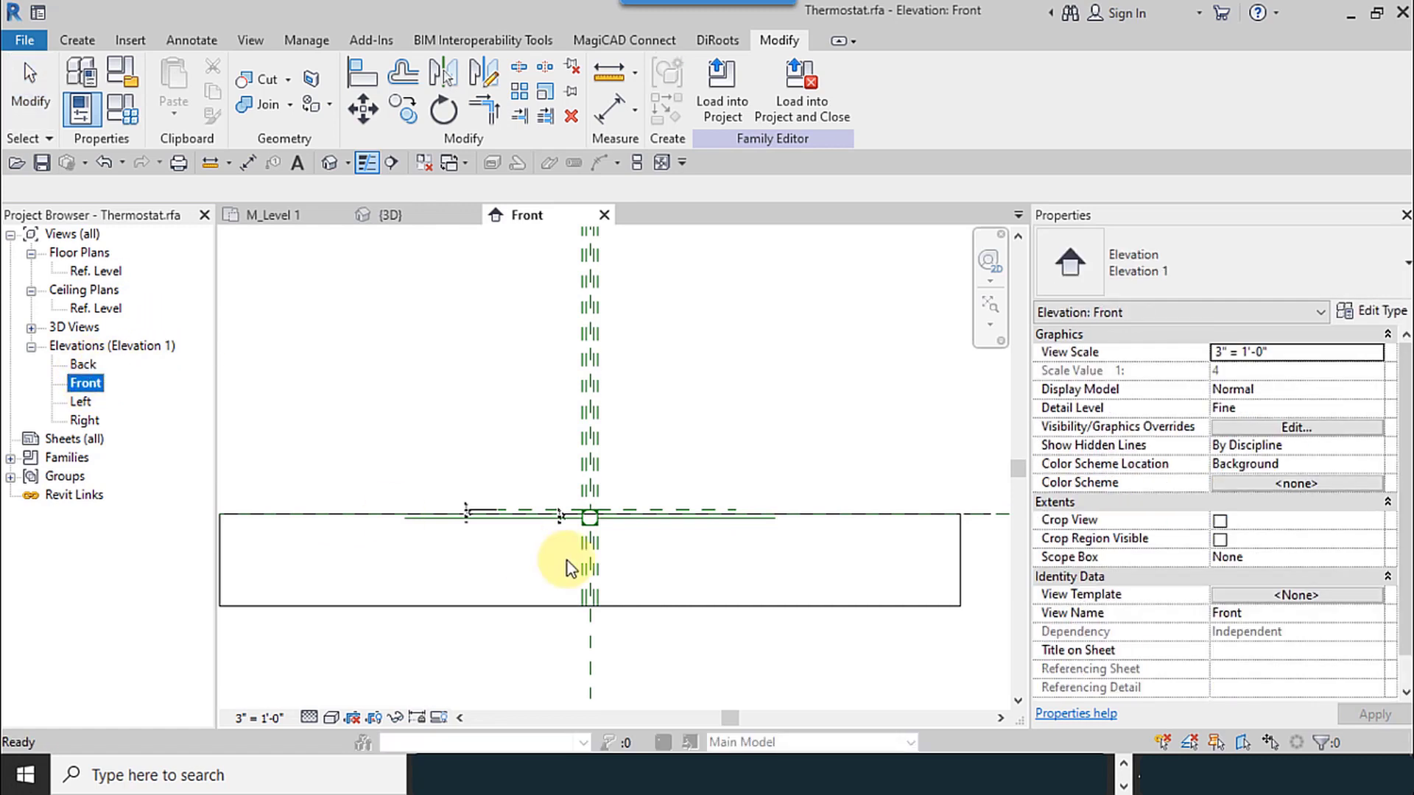
{"action": "scroll", "coordinate": [567, 567], "scroll_direction": "up", "scroll_amount": 4}
{"action": "left_click", "coordinate": [736, 564]}
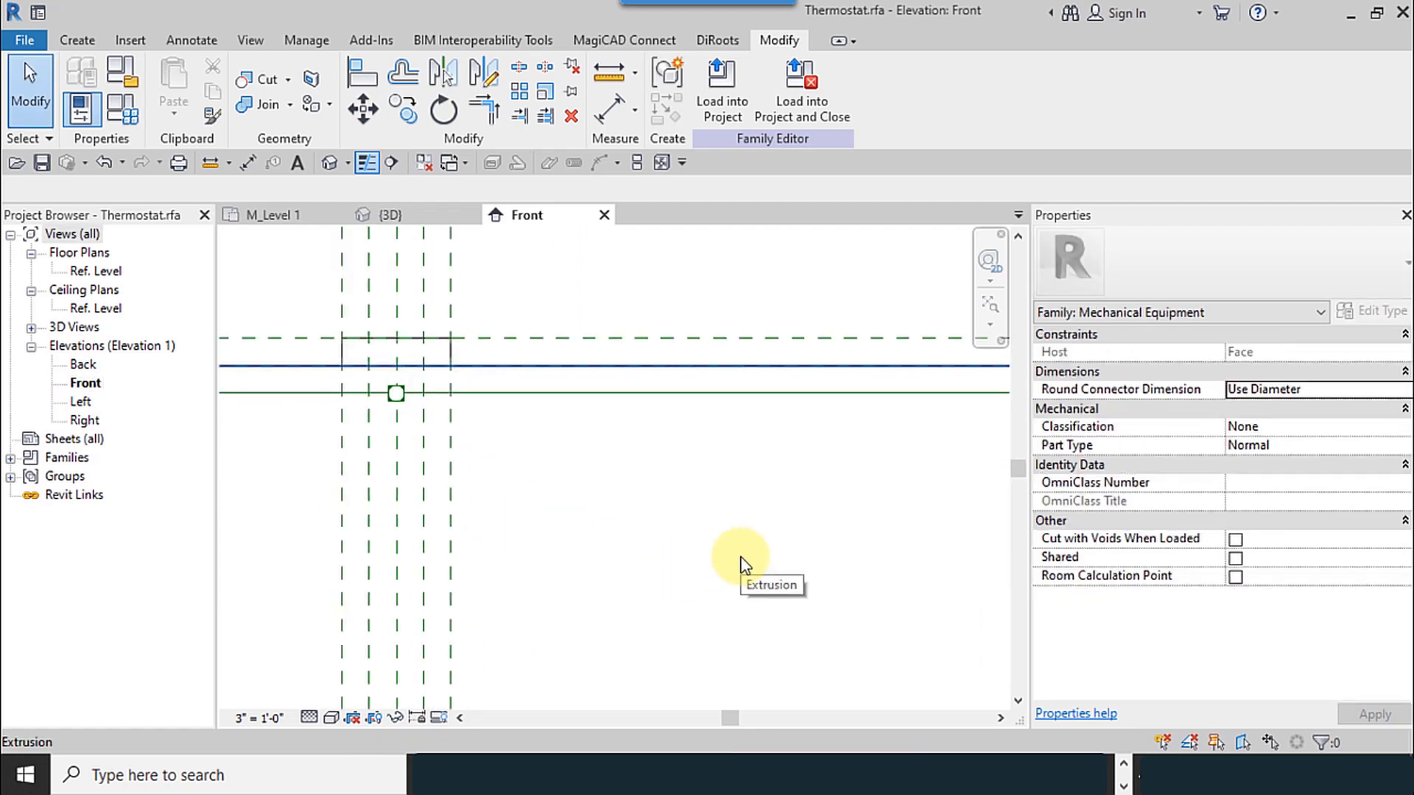
{"action": "left_click", "coordinate": [32, 46]}
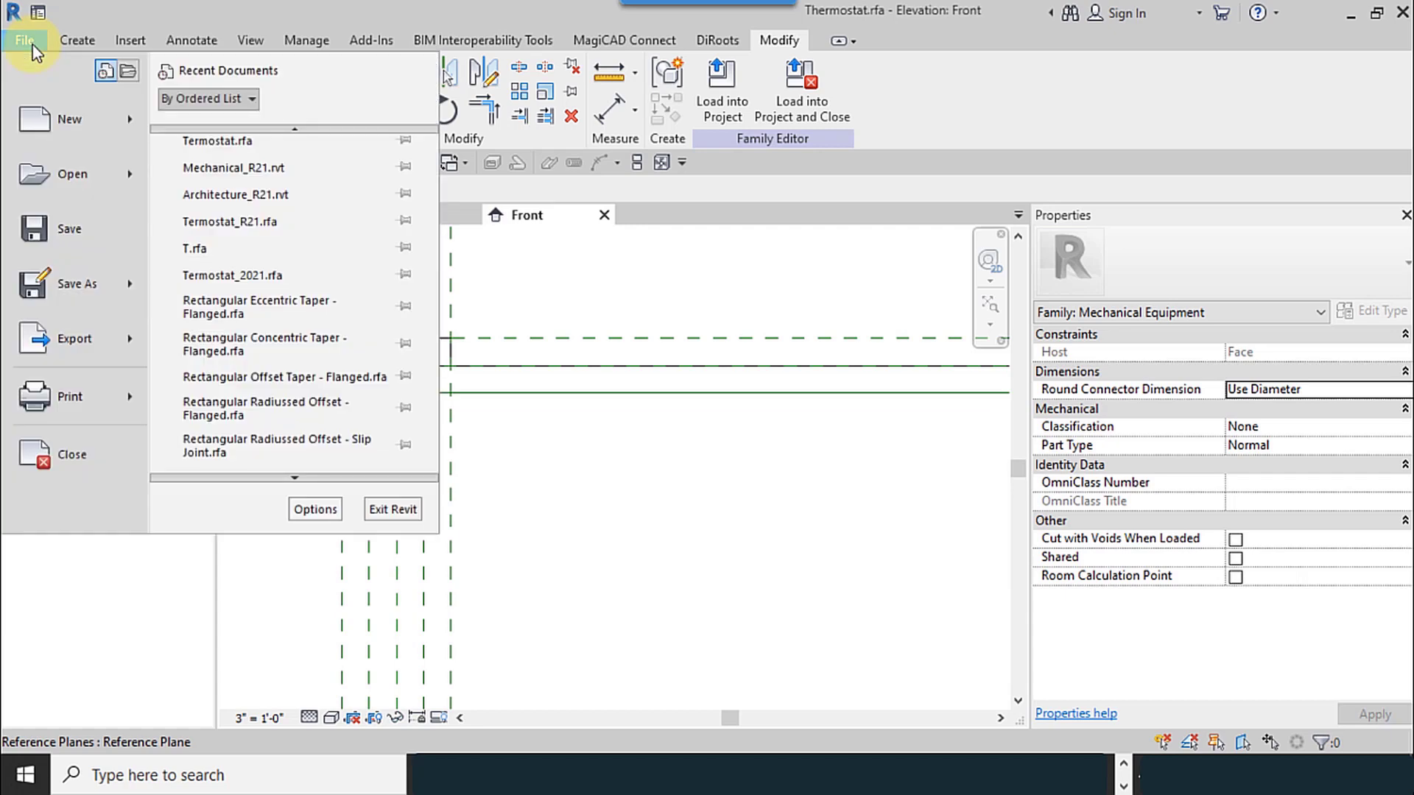
{"action": "mouse_move", "coordinate": [56, 127]}
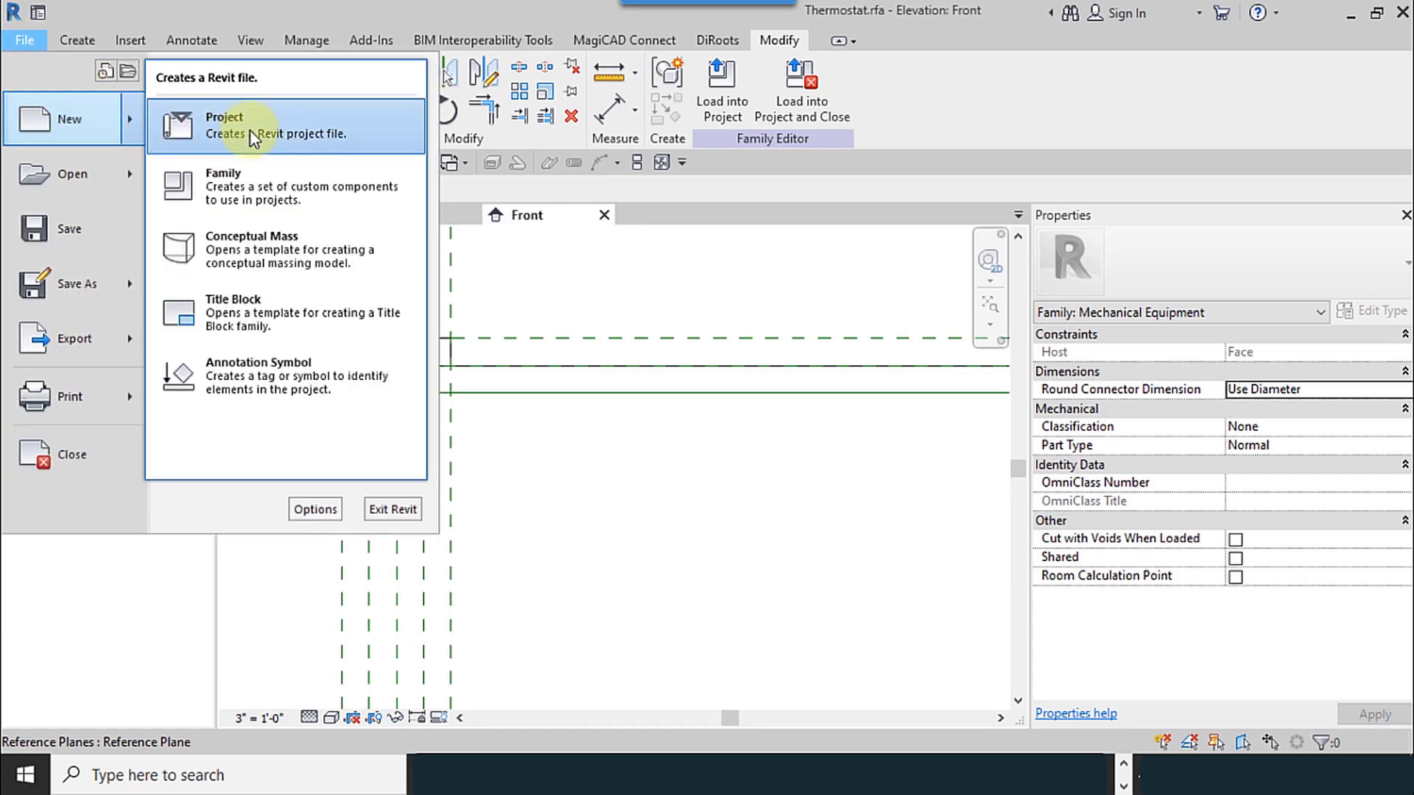
{"action": "left_click", "coordinate": [259, 197]}
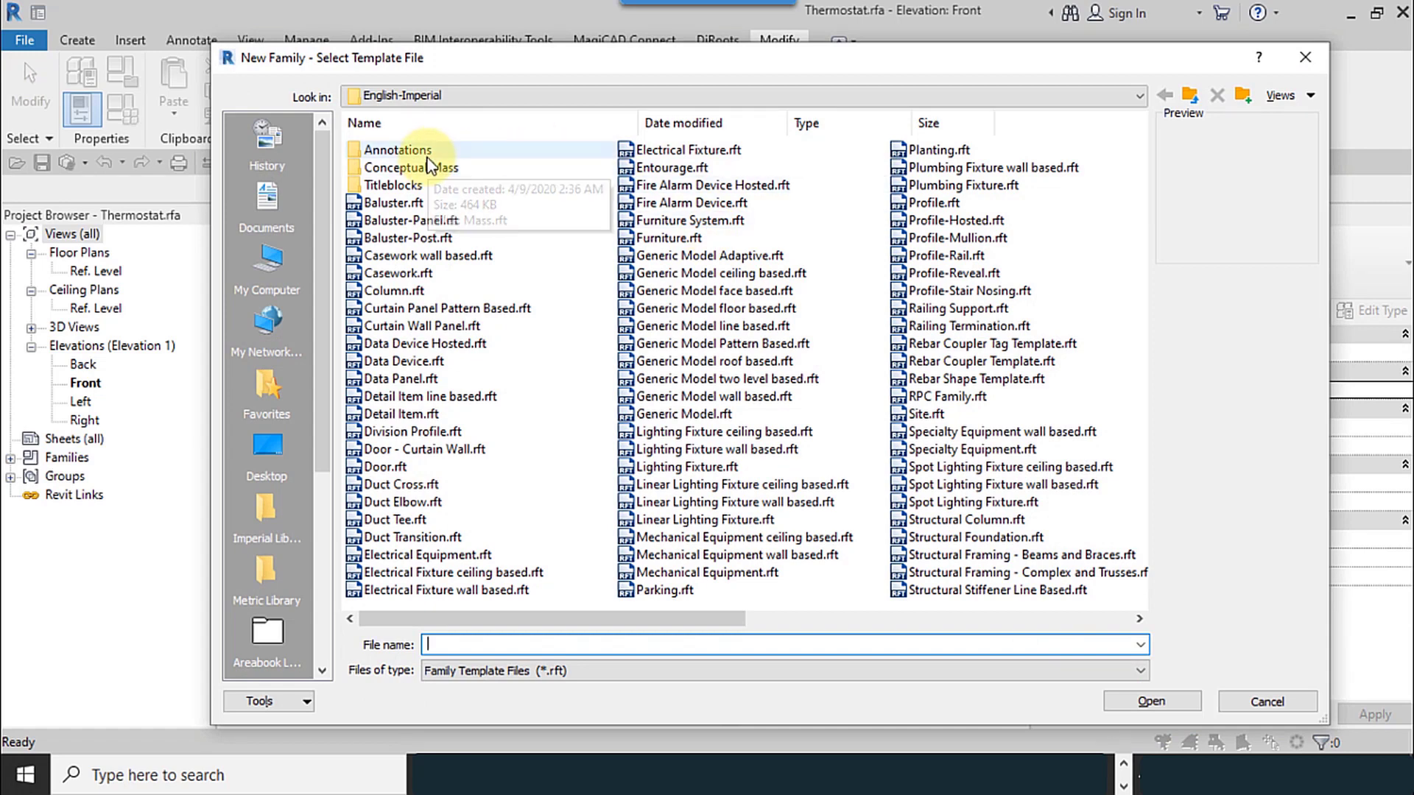
{"action": "left_click", "coordinate": [1306, 56]}
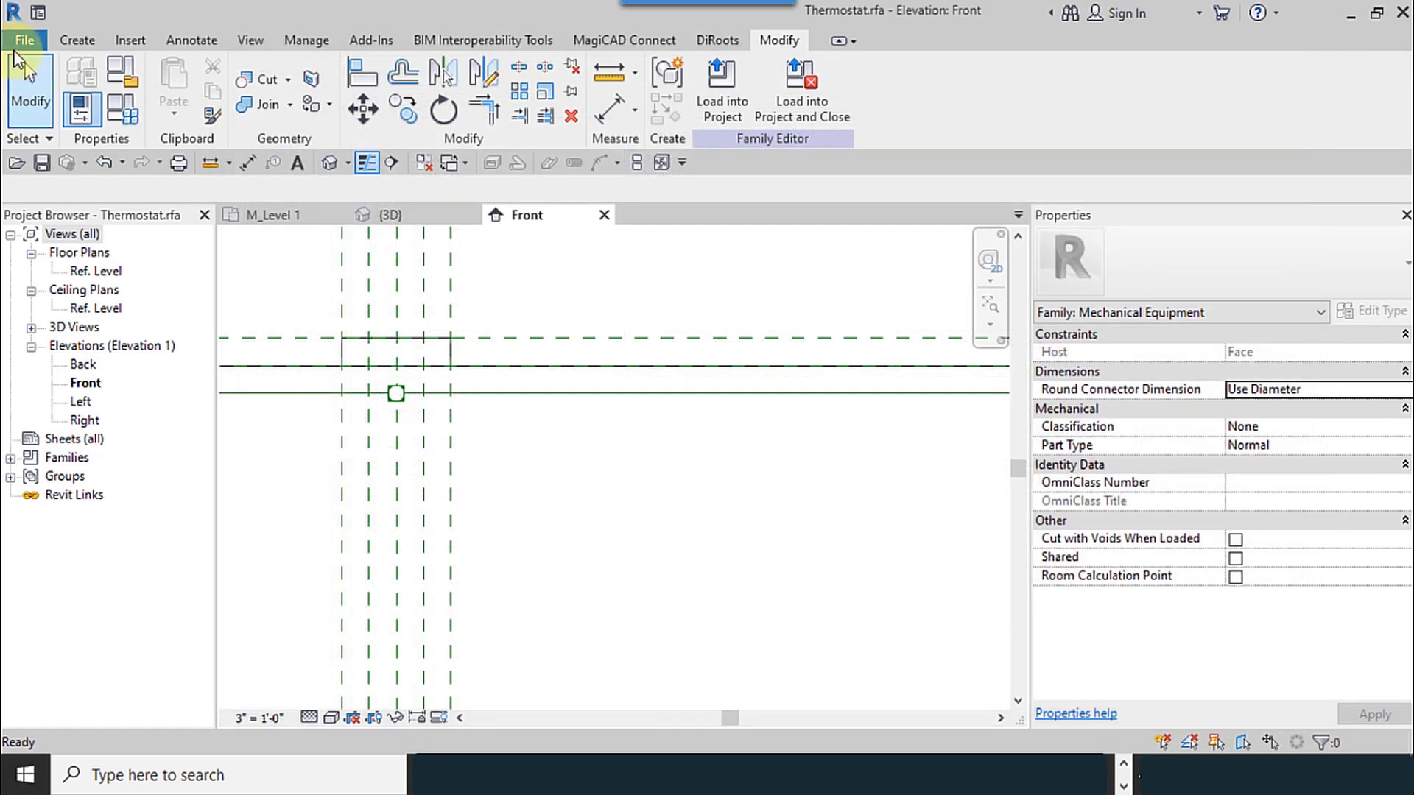
- Preview the Generic Annotation.rft template for a new annotation symbol and cancel the template selection
{"action": "left_click", "coordinate": [35, 44]}
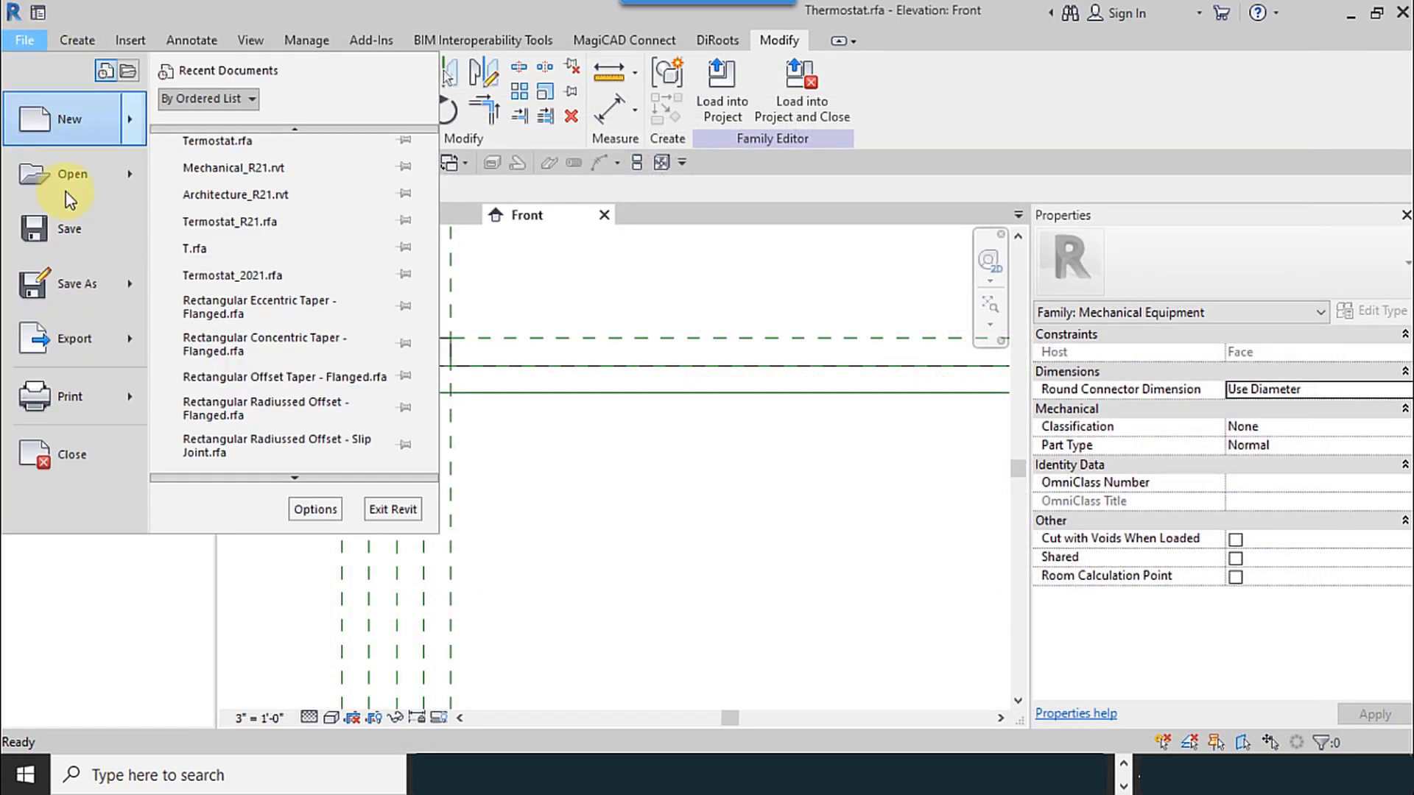
{"action": "mouse_move", "coordinate": [74, 117]}
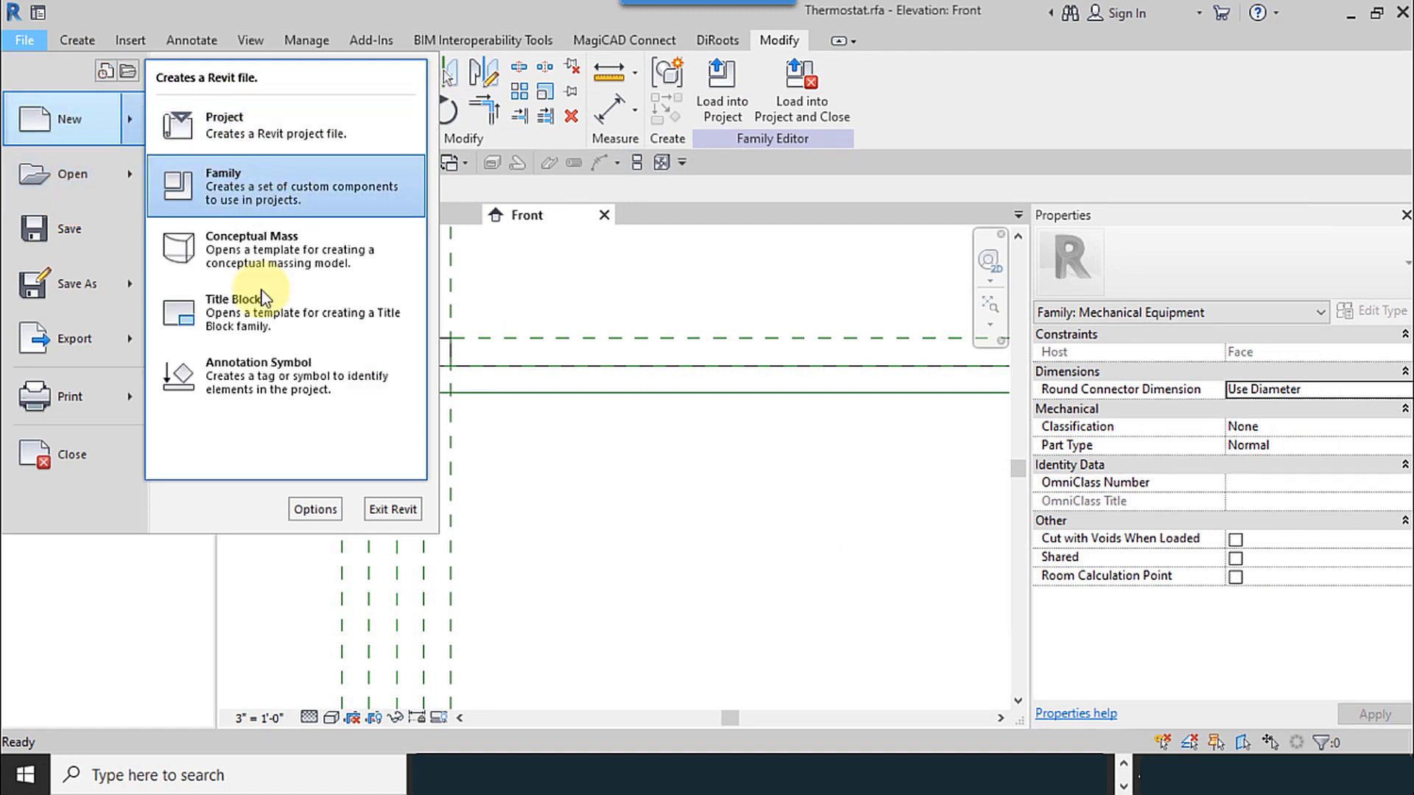
{"action": "left_click", "coordinate": [268, 376]}
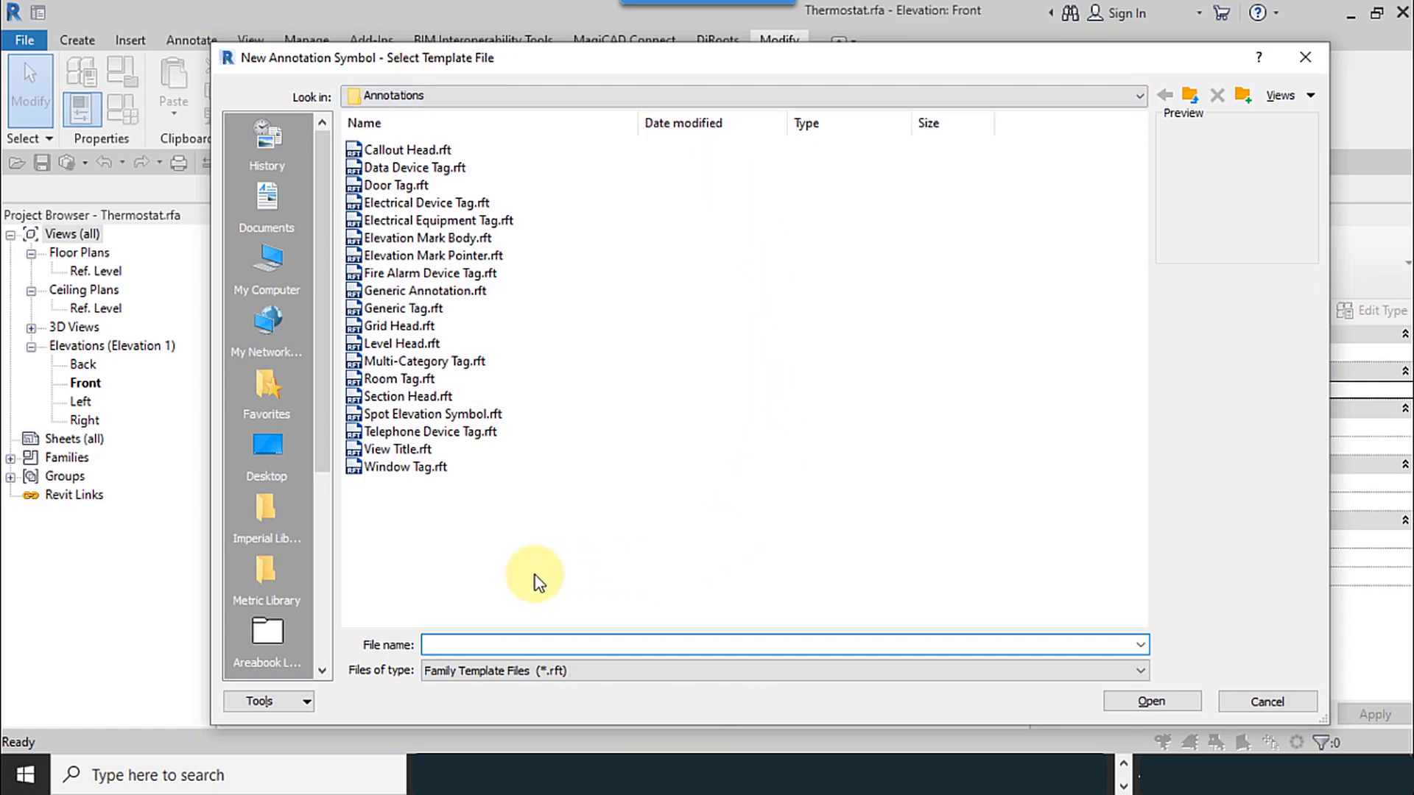
{"action": "left_click", "coordinate": [460, 293]}
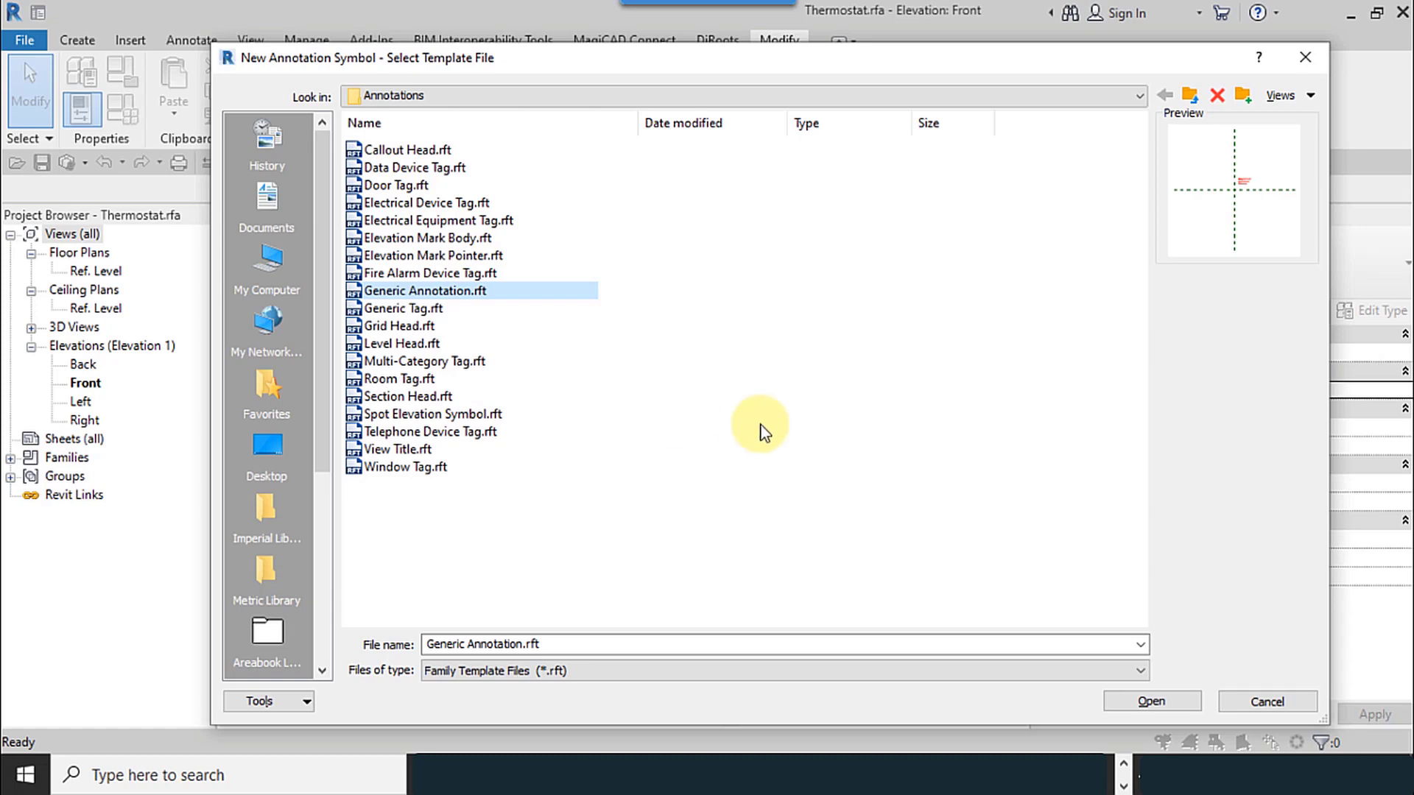
{"action": "left_click", "coordinate": [1306, 701]}
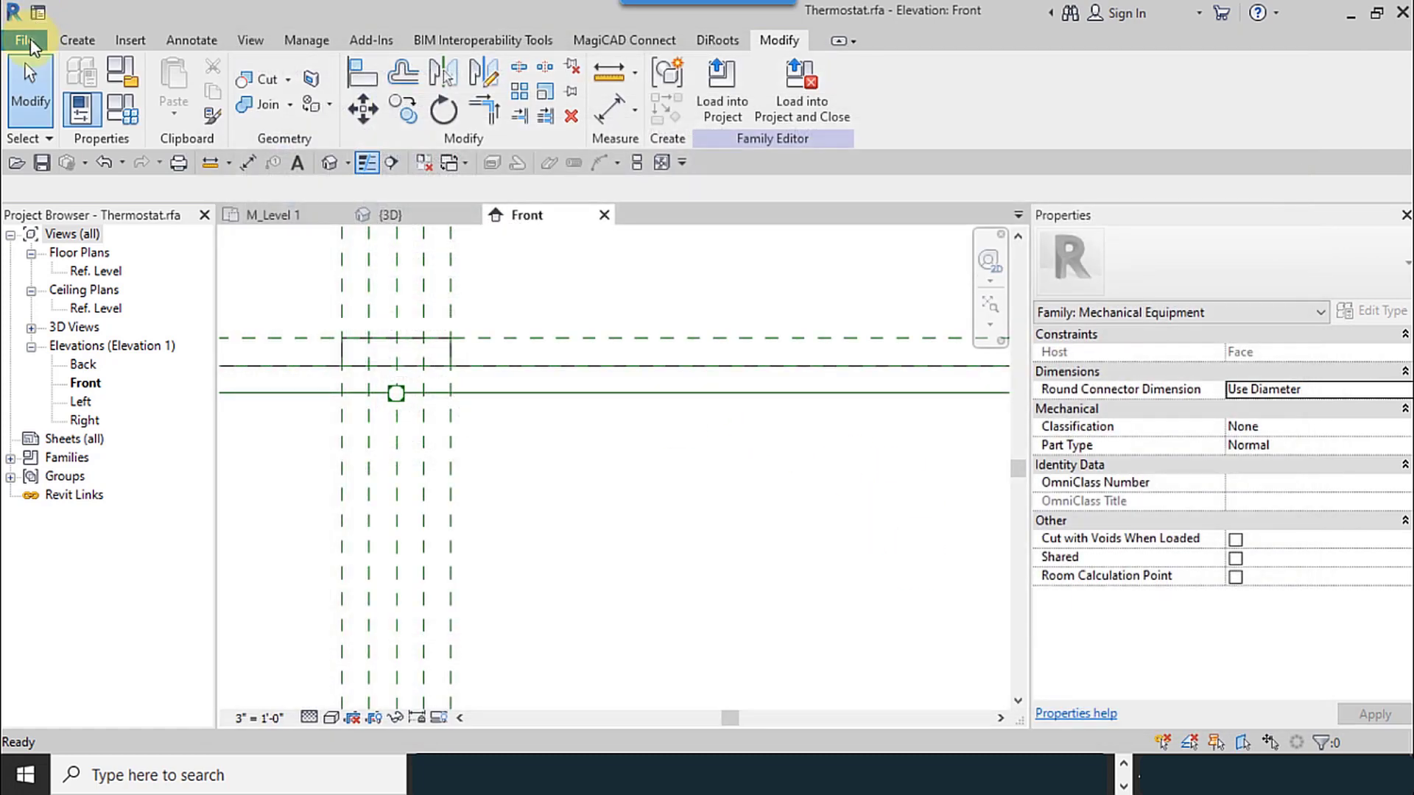
- Create a new annotation family from the Generic Annotation.rft template in the Annotations folder
{"action": "left_click", "coordinate": [29, 39]}
{"action": "mouse_move", "coordinate": [96, 134]}
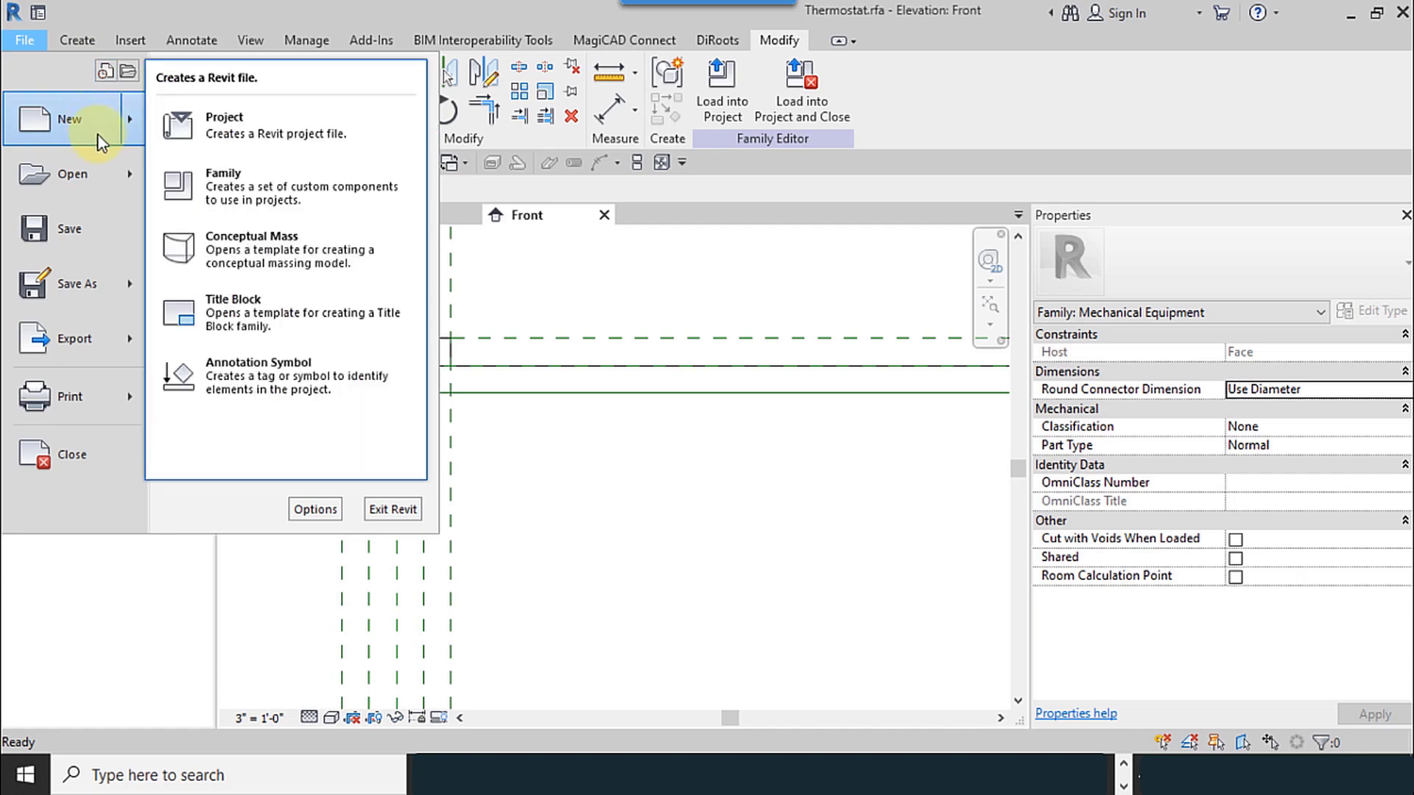
{"action": "left_click", "coordinate": [179, 127]}
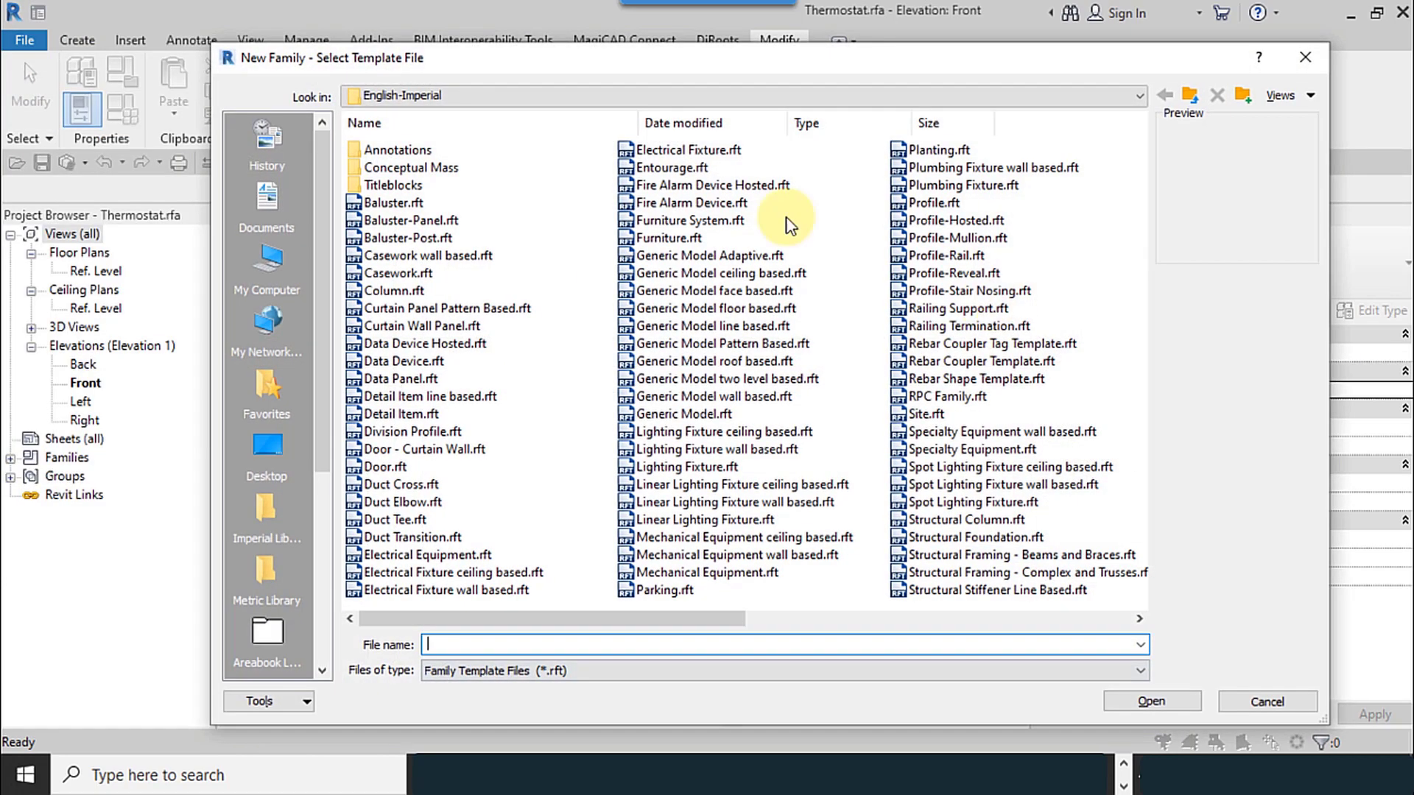
{"action": "double_click", "coordinate": [431, 152]}
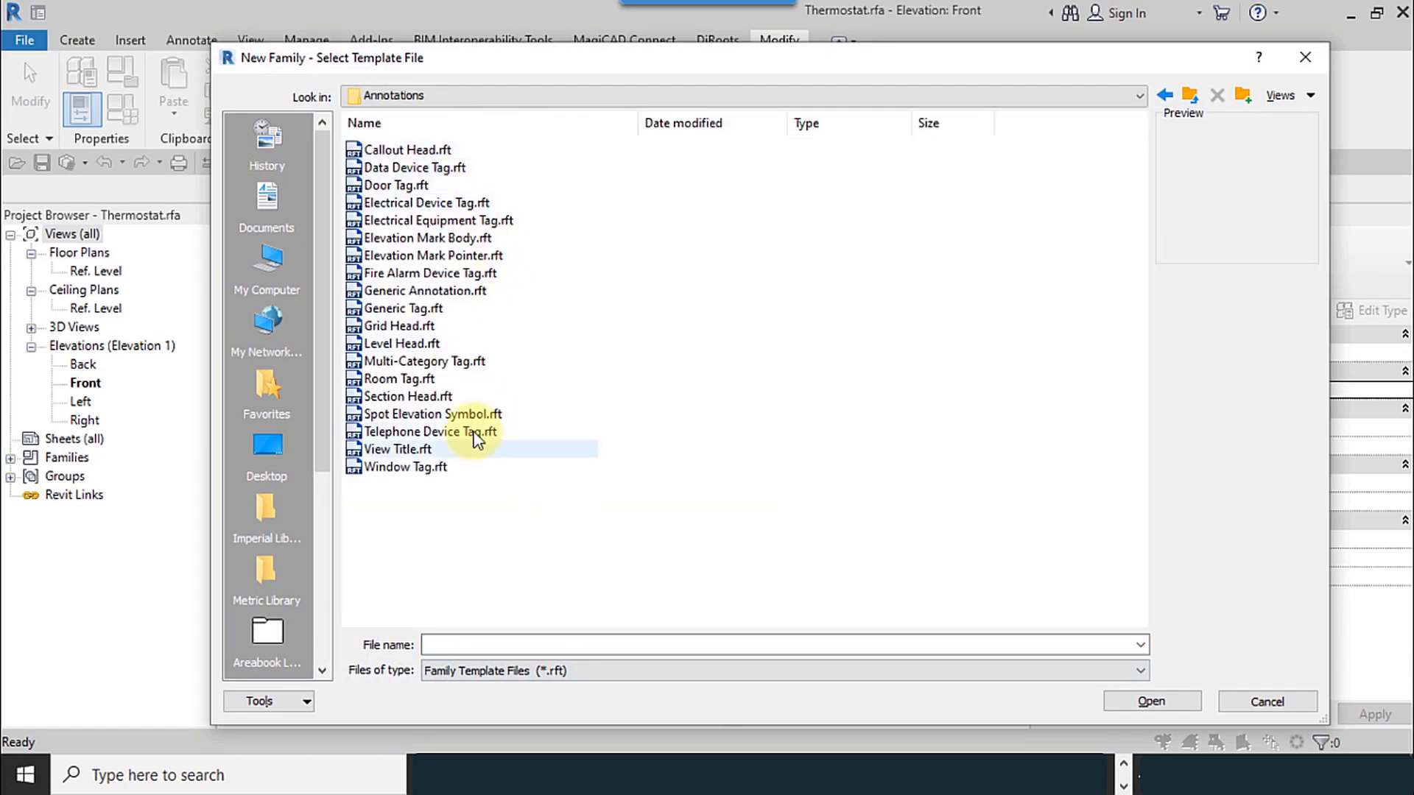
{"action": "left_click", "coordinate": [449, 291]}
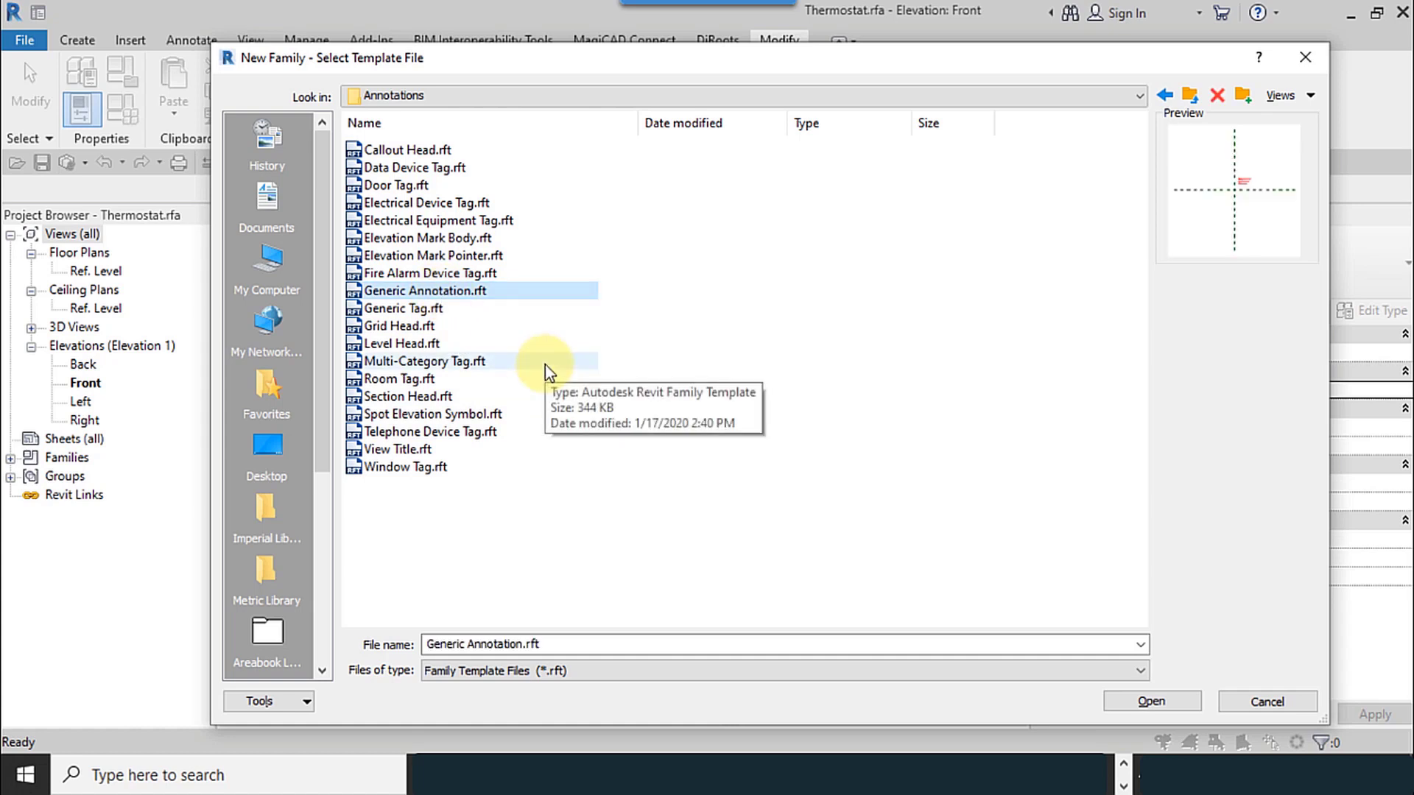
{"action": "left_click", "coordinate": [1134, 704]}
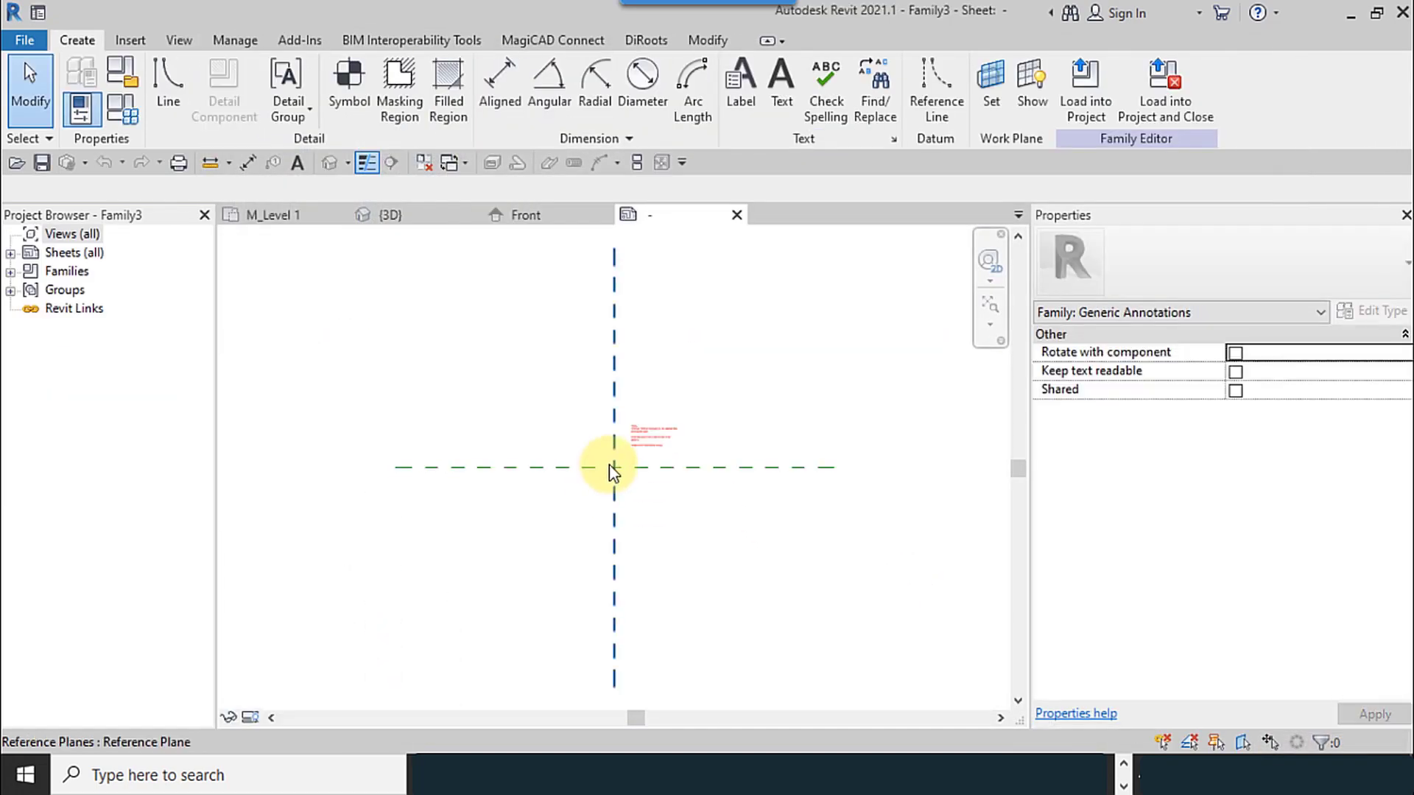
- Delete the template's instruction note beside the reference planes
{"action": "scroll", "coordinate": [608, 465], "scroll_direction": "up", "scroll_amount": 8}
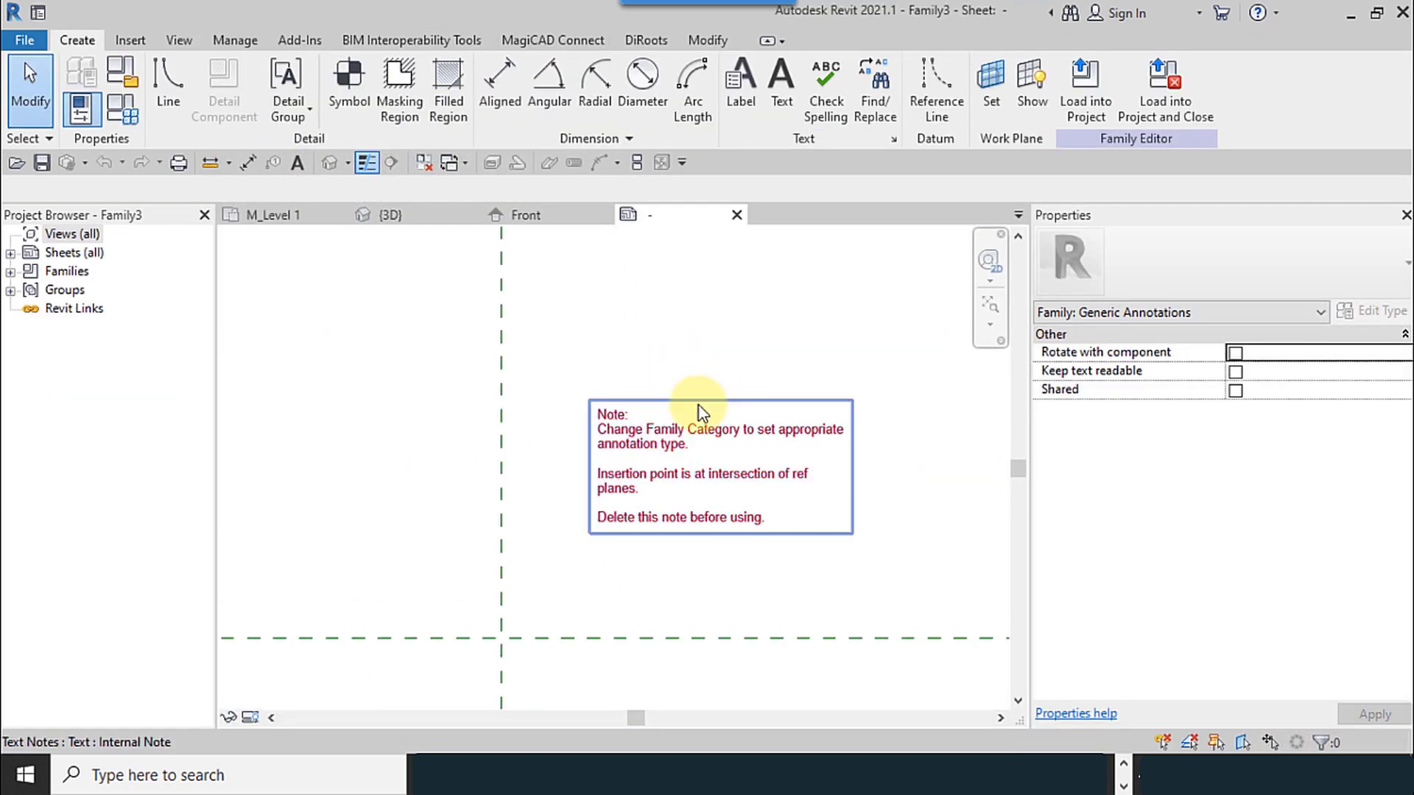
{"action": "left_click", "coordinate": [700, 419]}
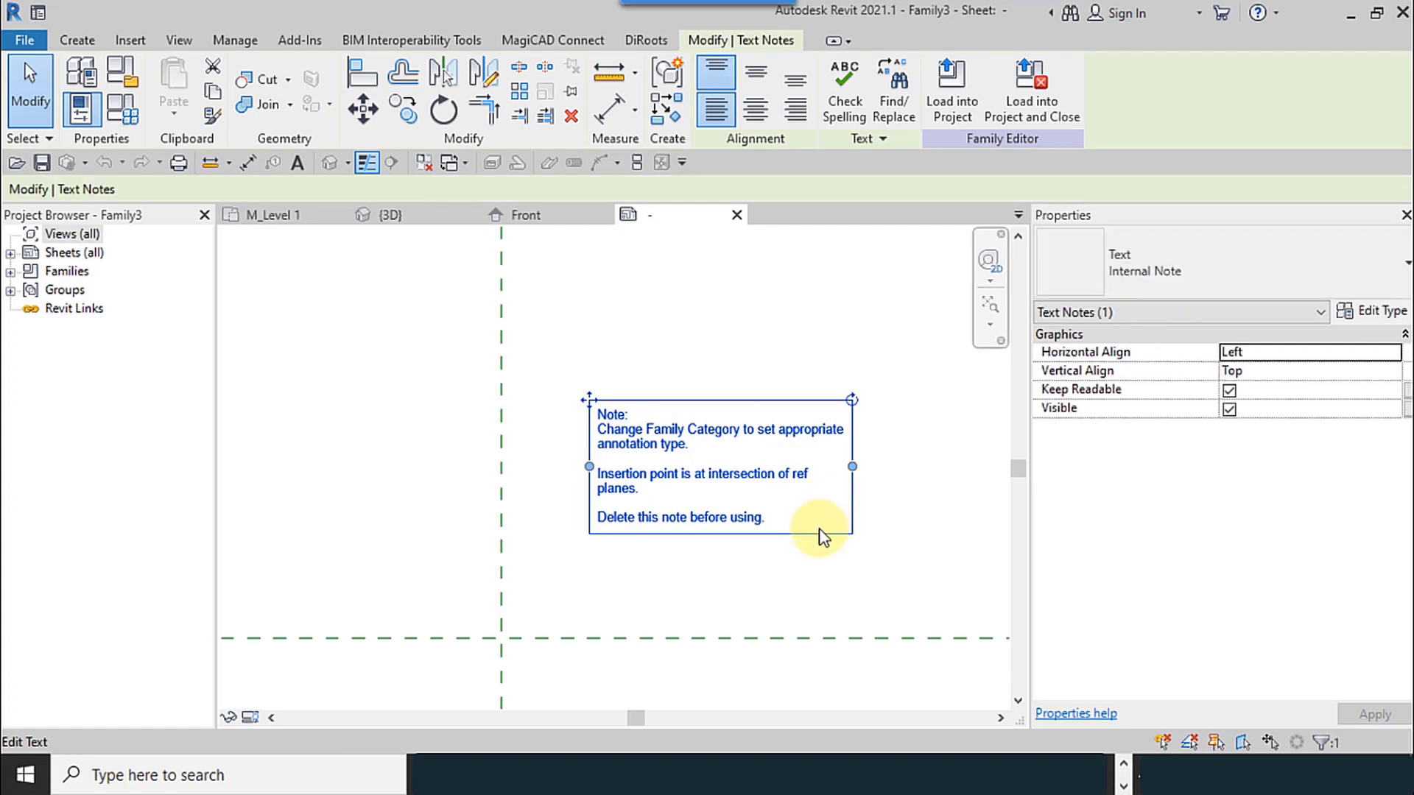
{"action": "scroll", "coordinate": [821, 531], "scroll_direction": "up", "scroll_amount": 2}
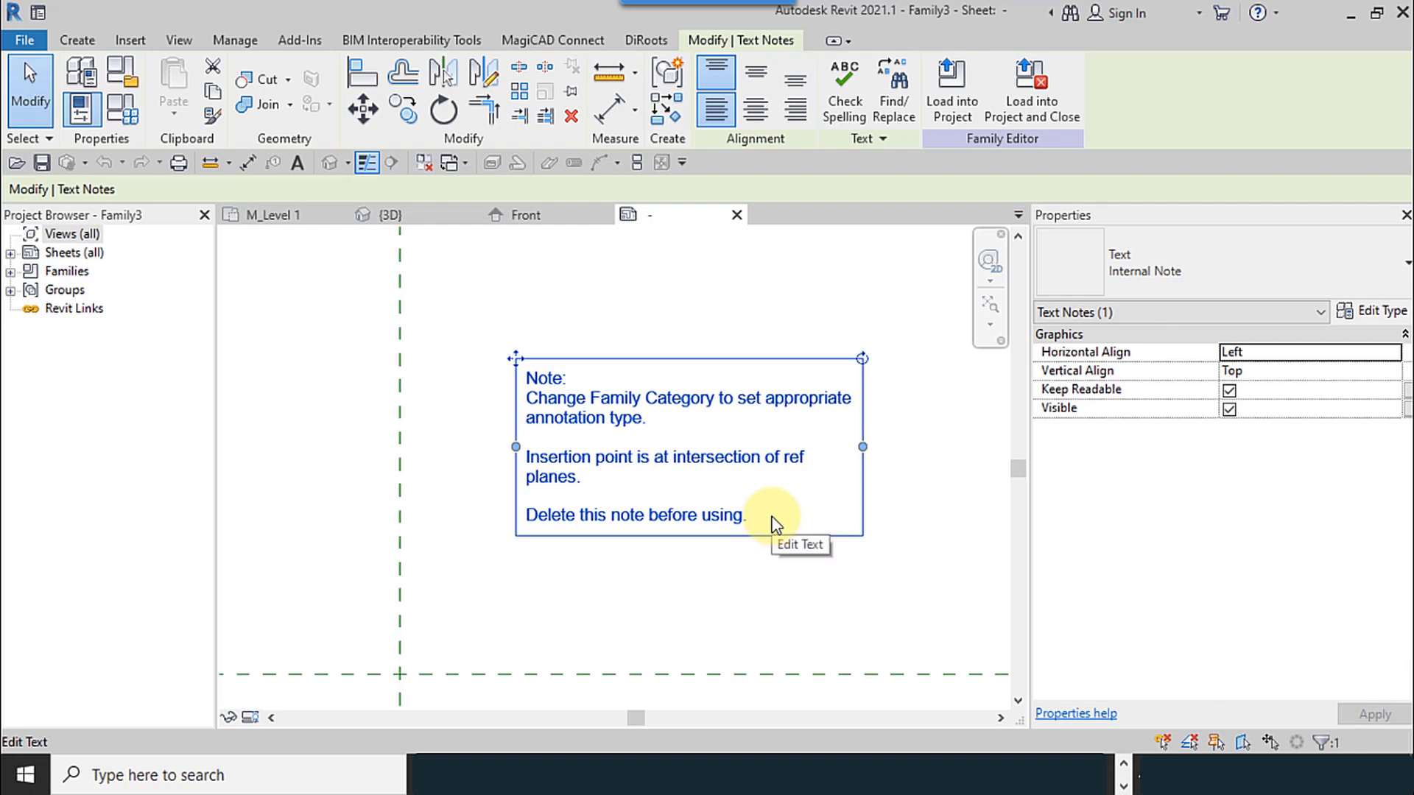
{"action": "left_click", "coordinate": [571, 116]}
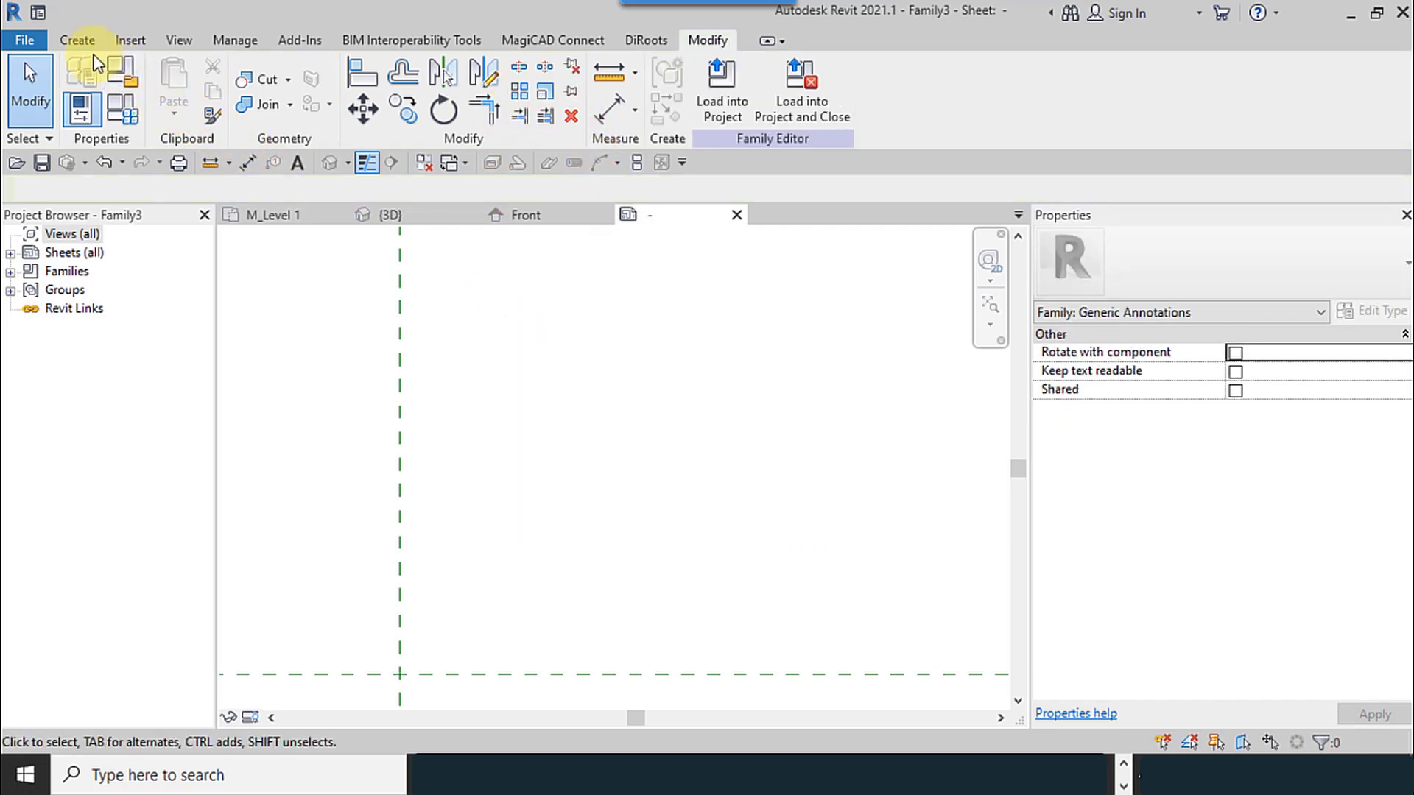
- Set the family category to Generic Annotations in the family category and parameters settings
{"action": "left_click", "coordinate": [118, 70]}
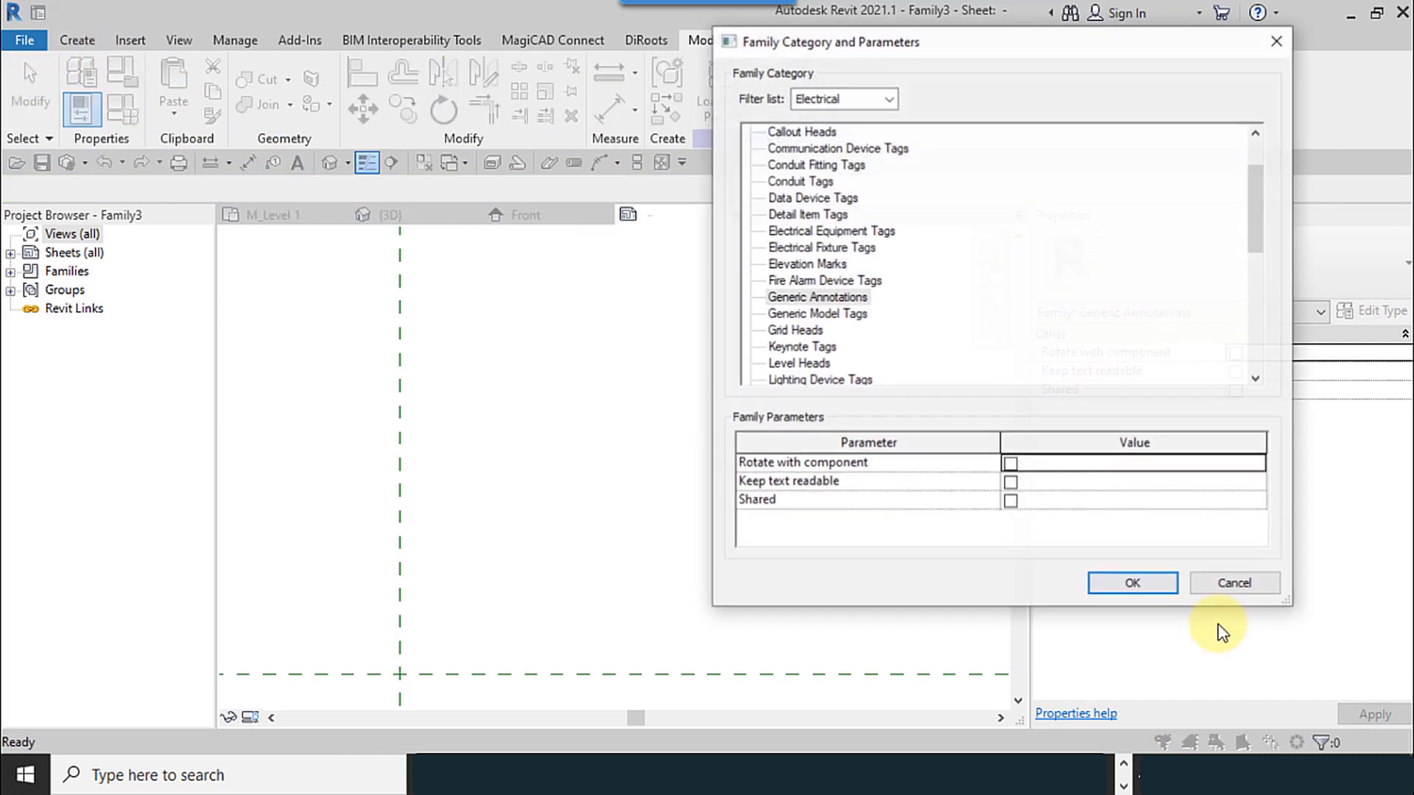
{"action": "left_click", "coordinate": [818, 298]}
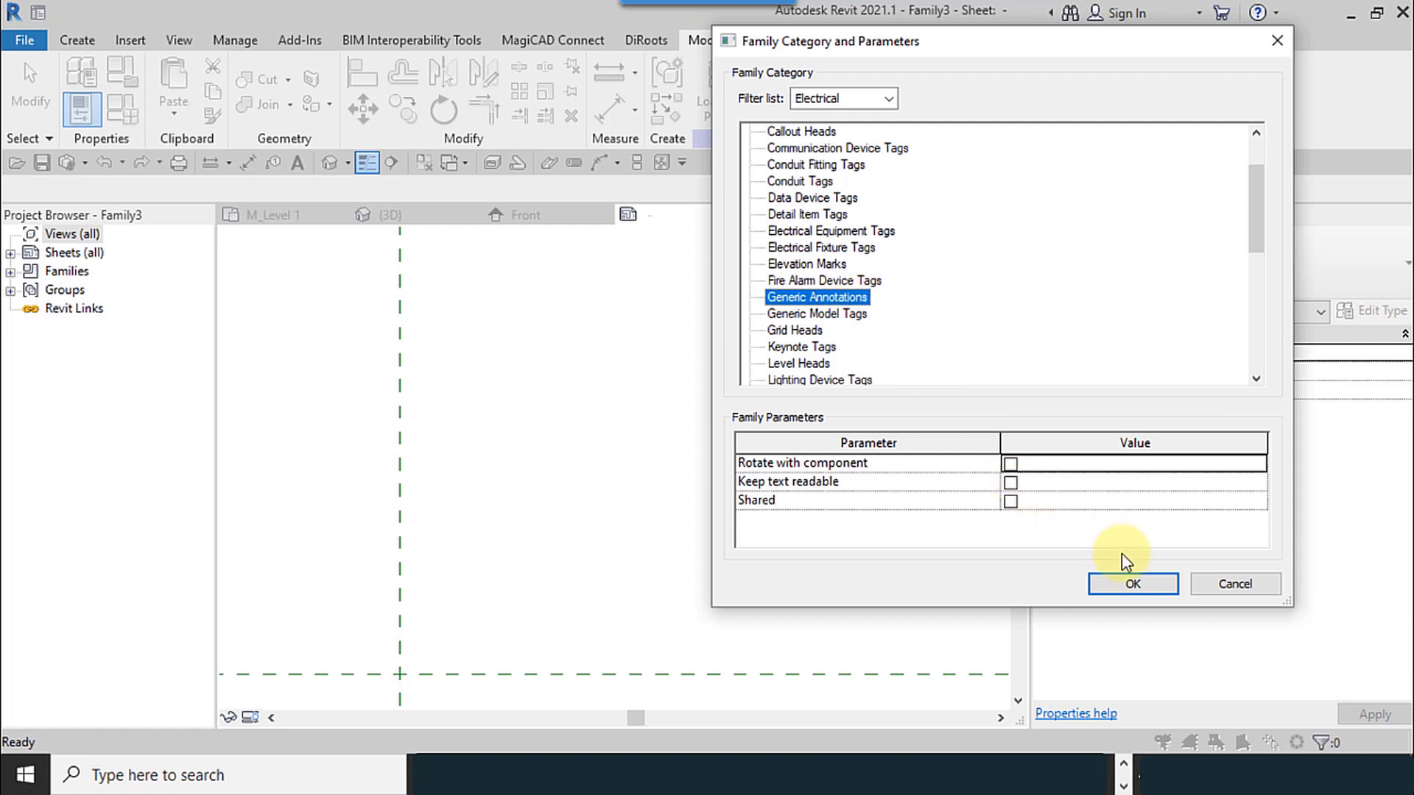
{"action": "left_click", "coordinate": [1153, 589]}
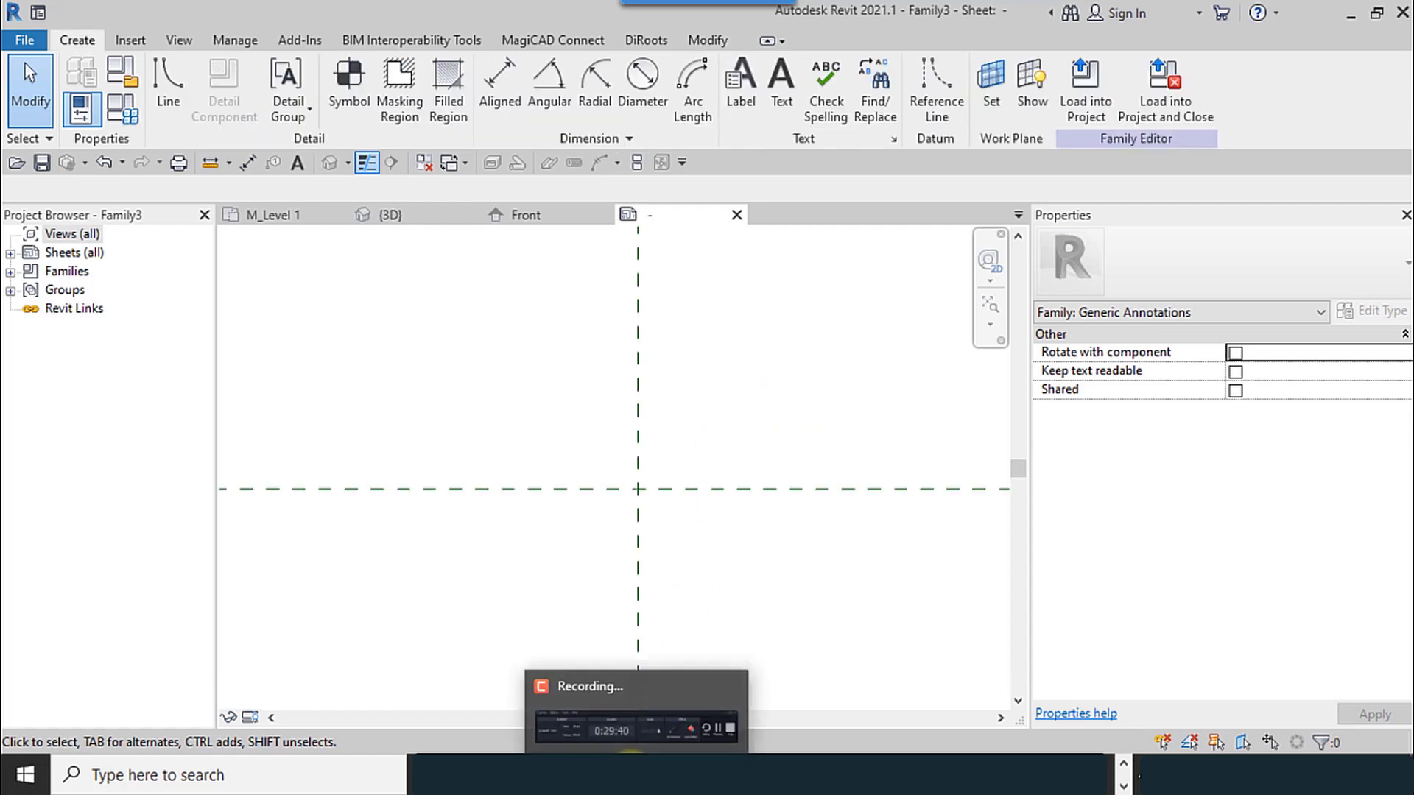
- Draw a circle with a radius of about 1/8" centred on the intersection of the reference planes
{"action": "left_click", "coordinate": [157, 91]}
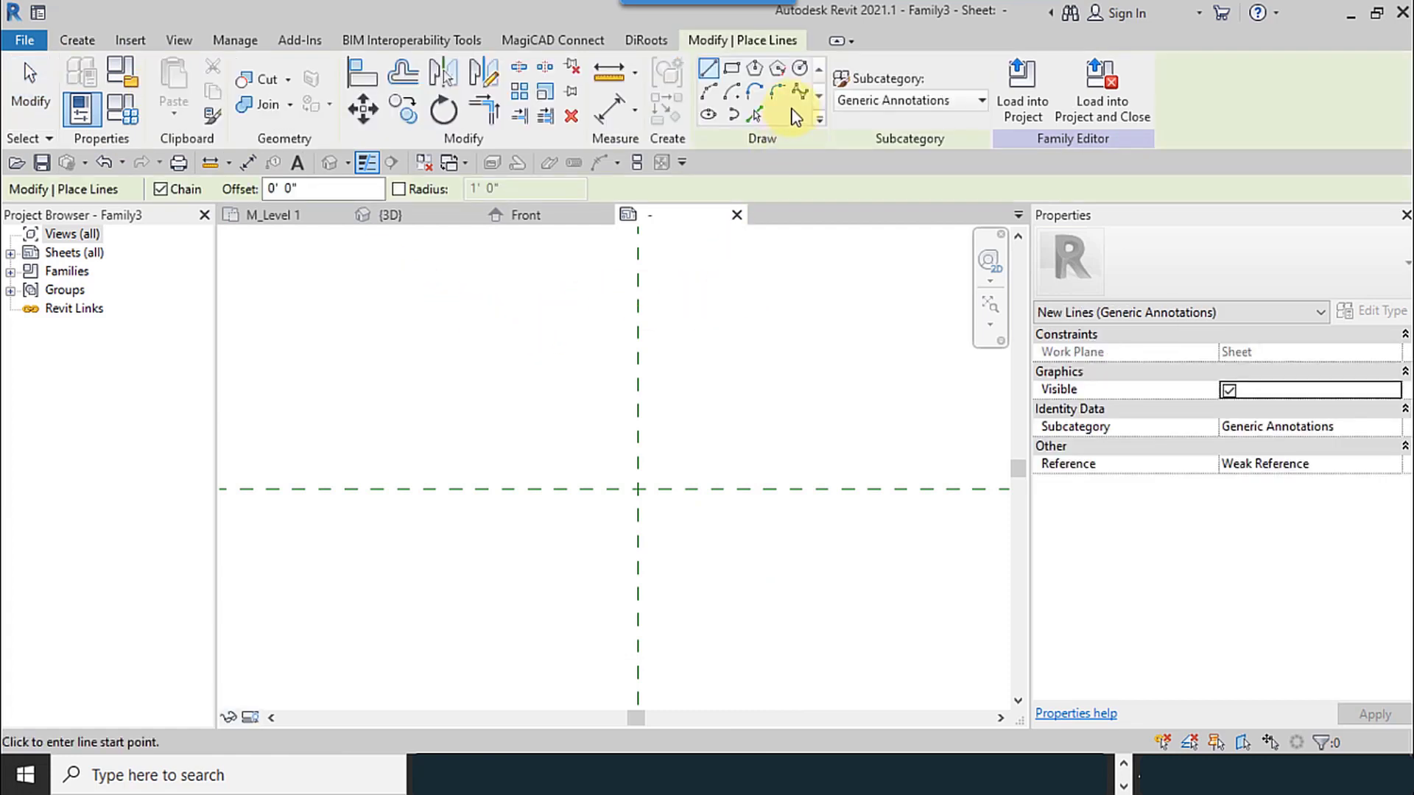
{"action": "left_click", "coordinate": [801, 69]}
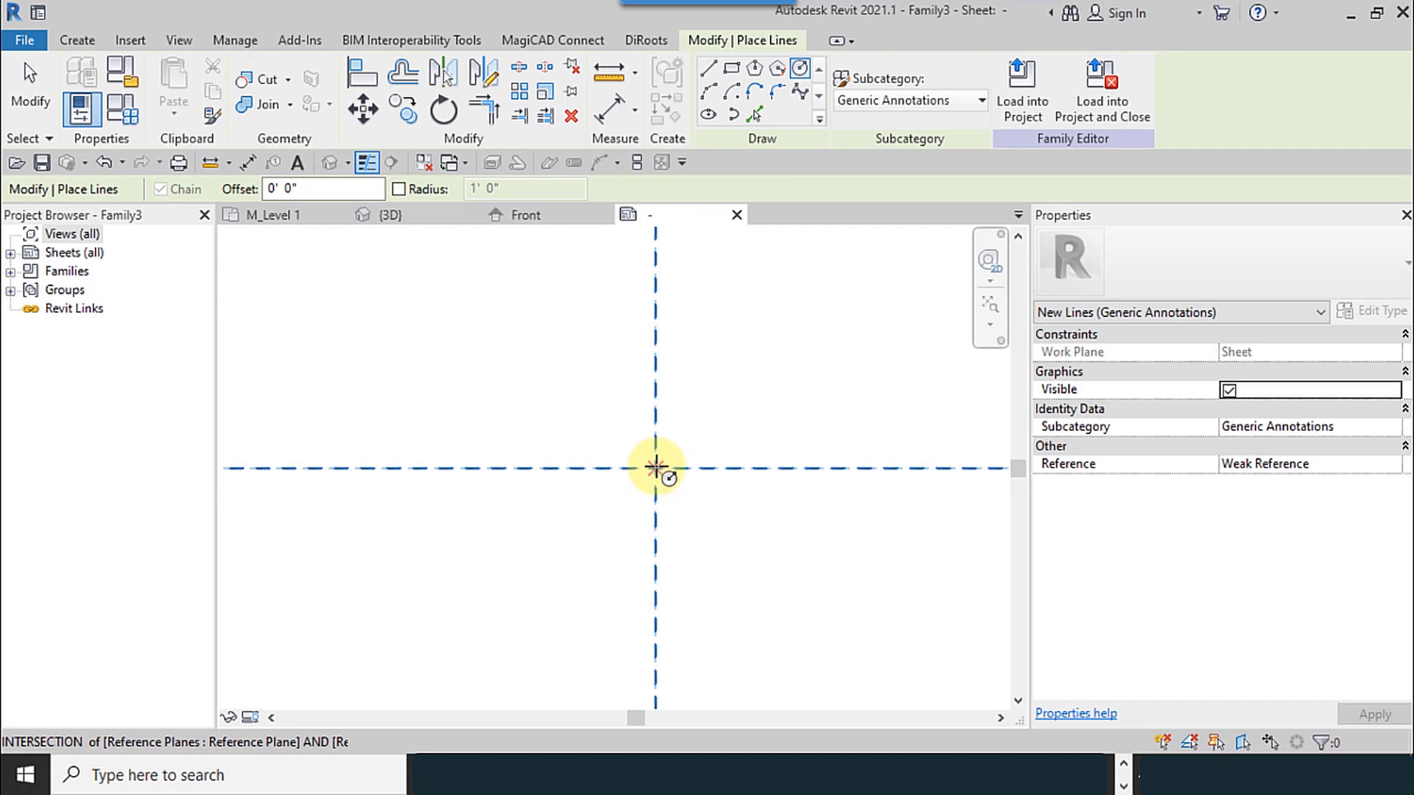
{"action": "left_click", "coordinate": [655, 467]}
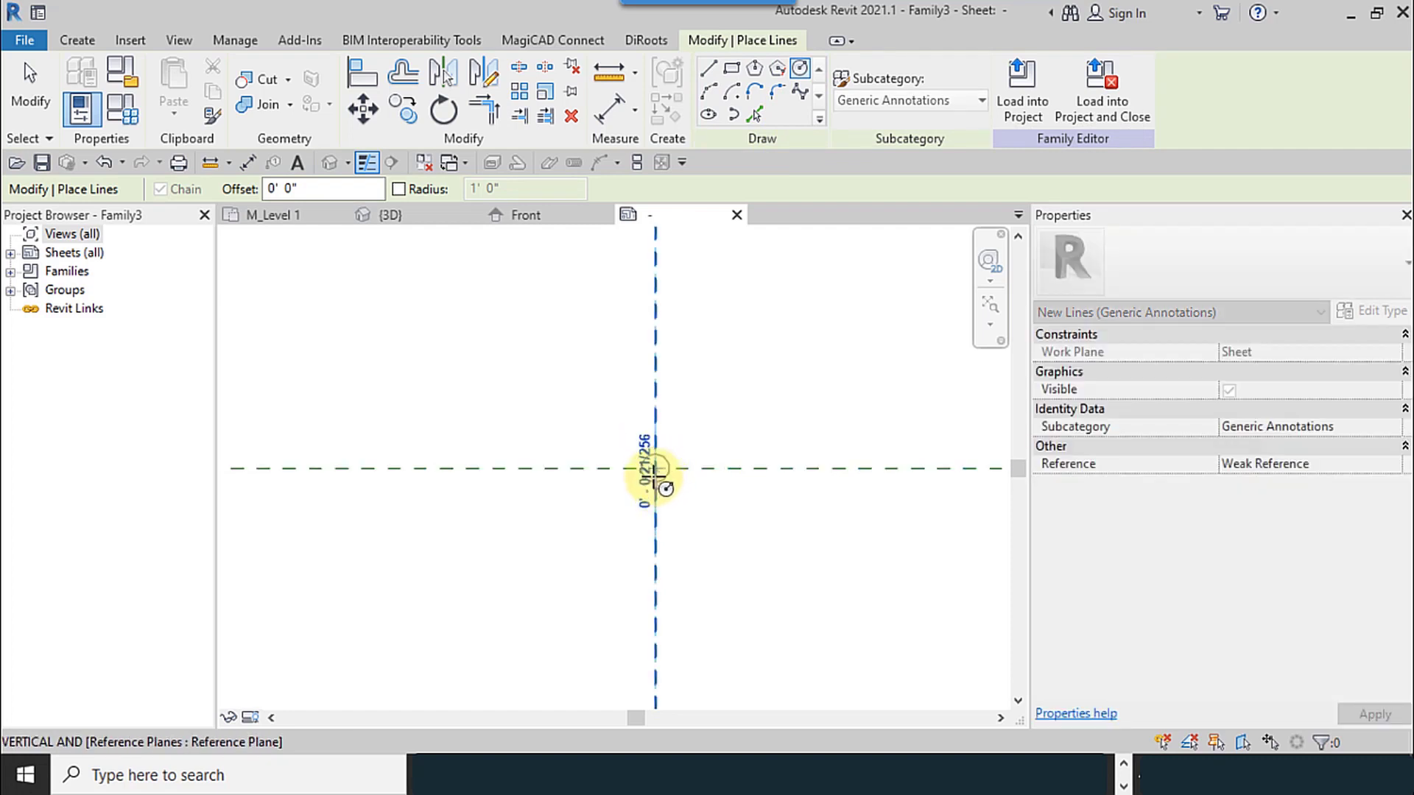
{"action": "scroll", "coordinate": [641, 470], "scroll_direction": "up", "scroll_amount": 4}
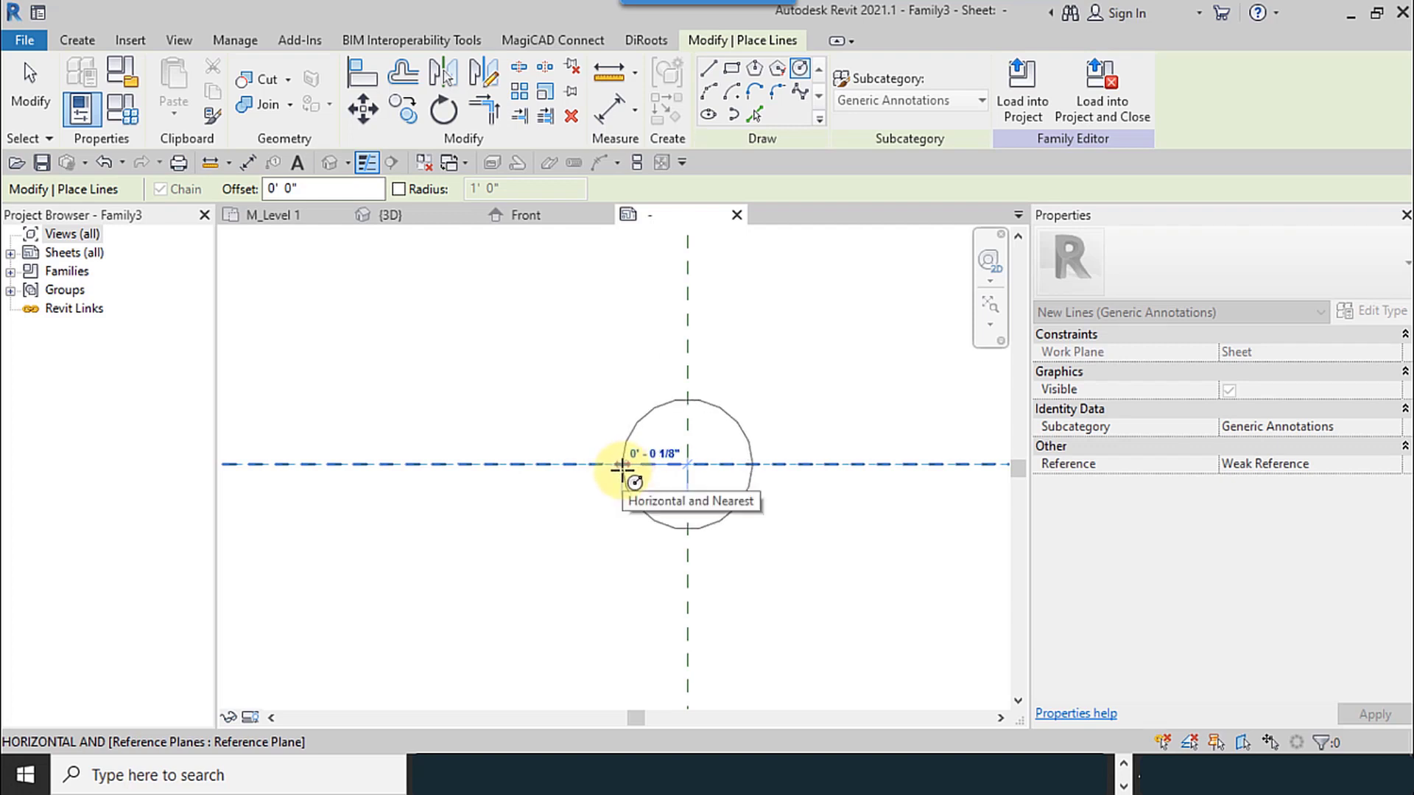
{"action": "left_click", "coordinate": [622, 466]}
{"action": "left_click", "coordinate": [31, 87]}
- Place a label at the circle's centre, on the intersection of the reference planes
{"action": "middle_click_drag", "start_coordinate": [384, 440], "coordinate": [309, 479]}
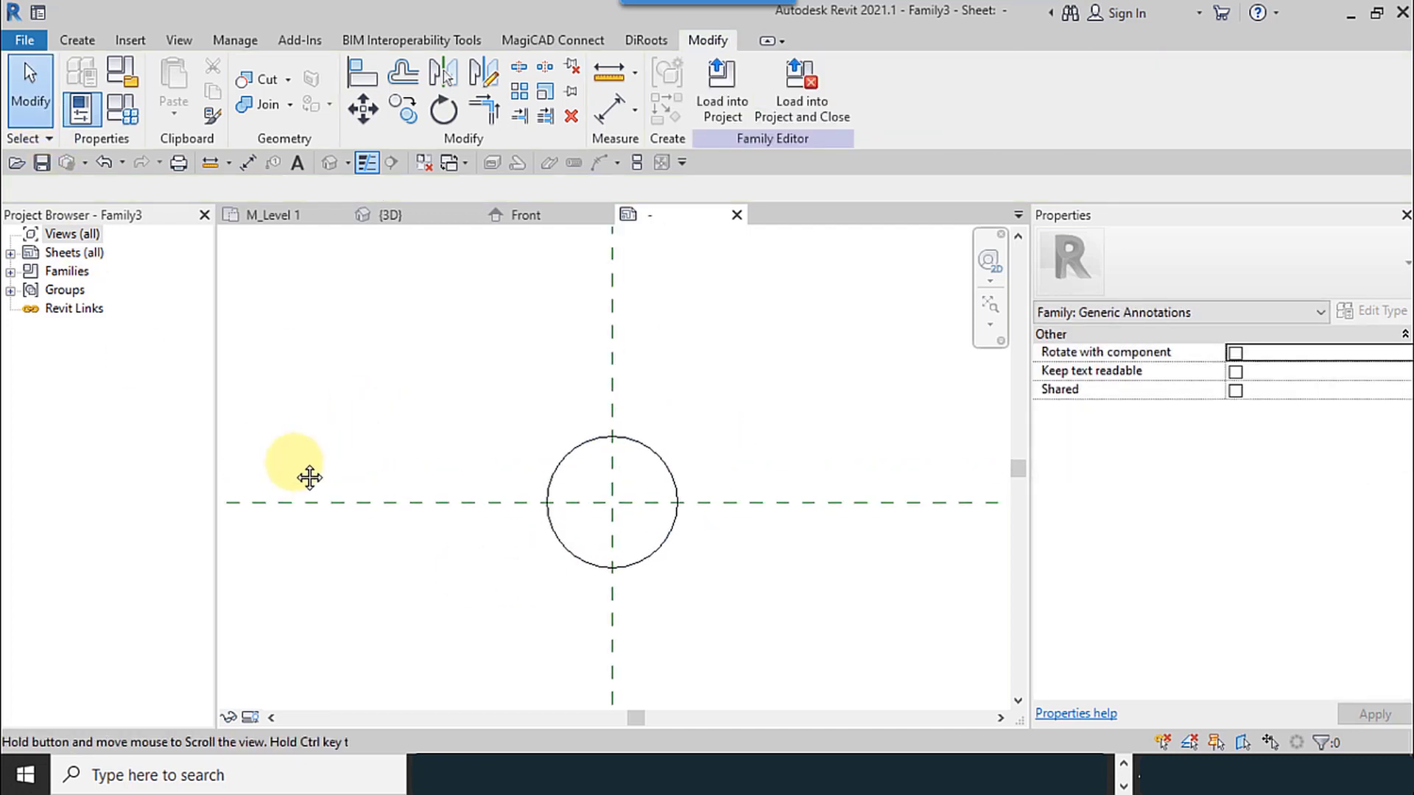
{"action": "scroll", "coordinate": [310, 478], "scroll_direction": "down", "scroll_amount": 3}
{"action": "middle_click_drag", "start_coordinate": [417, 533], "coordinate": [558, 564]}
{"action": "scroll", "coordinate": [582, 496], "scroll_direction": "up", "scroll_amount": 5}
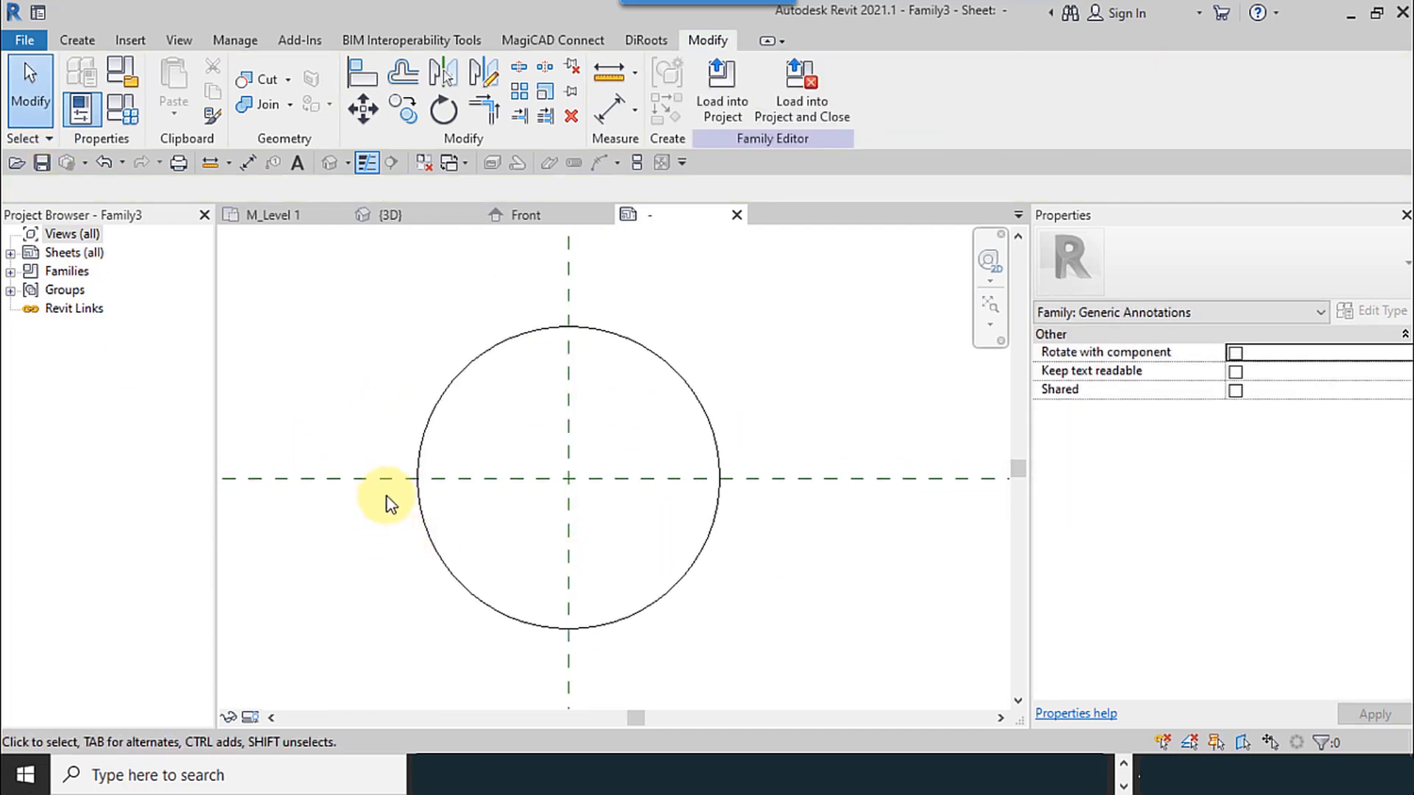
{"action": "middle_click_drag", "start_coordinate": [669, 555], "coordinate": [740, 567]}
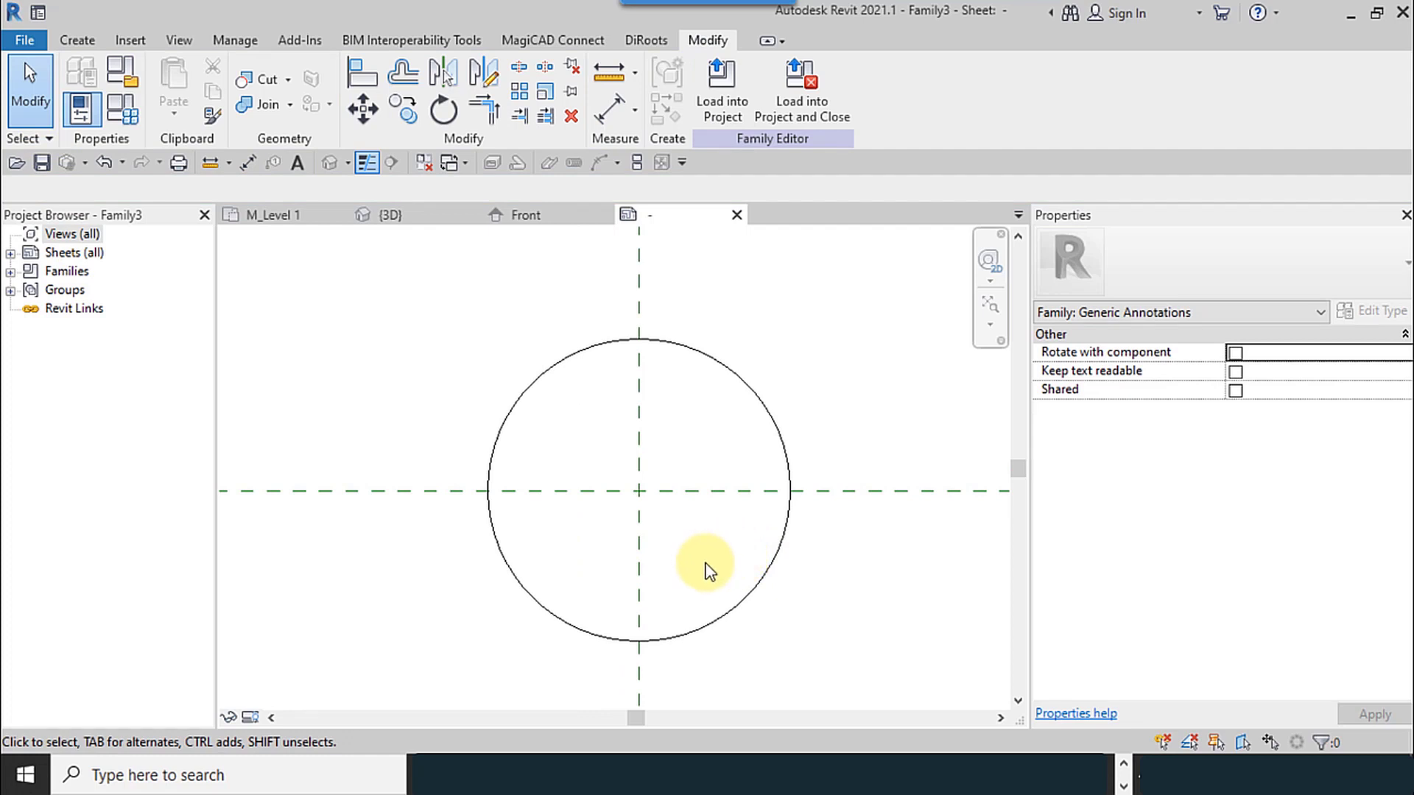
{"action": "left_click", "coordinate": [74, 41]}
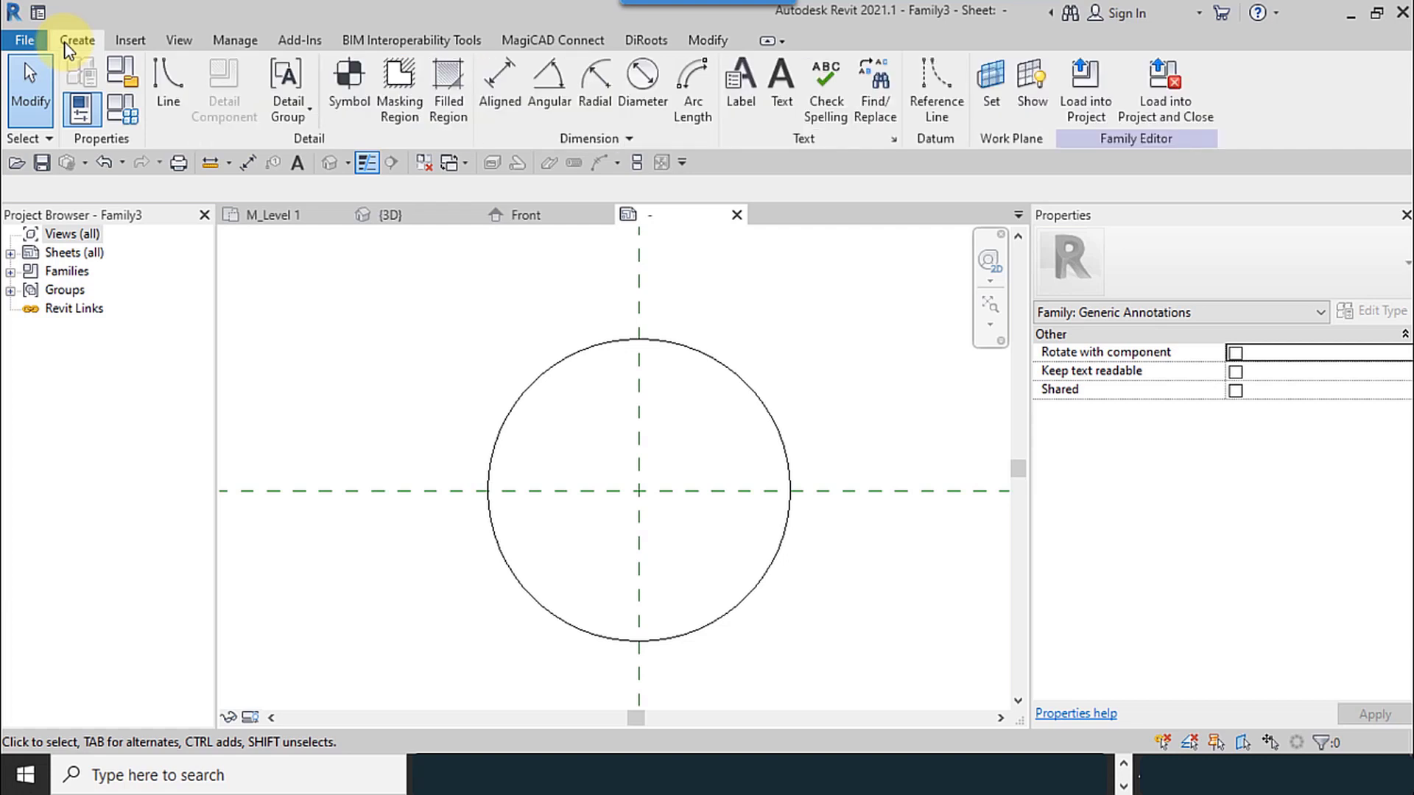
{"action": "left_click", "coordinate": [742, 96]}
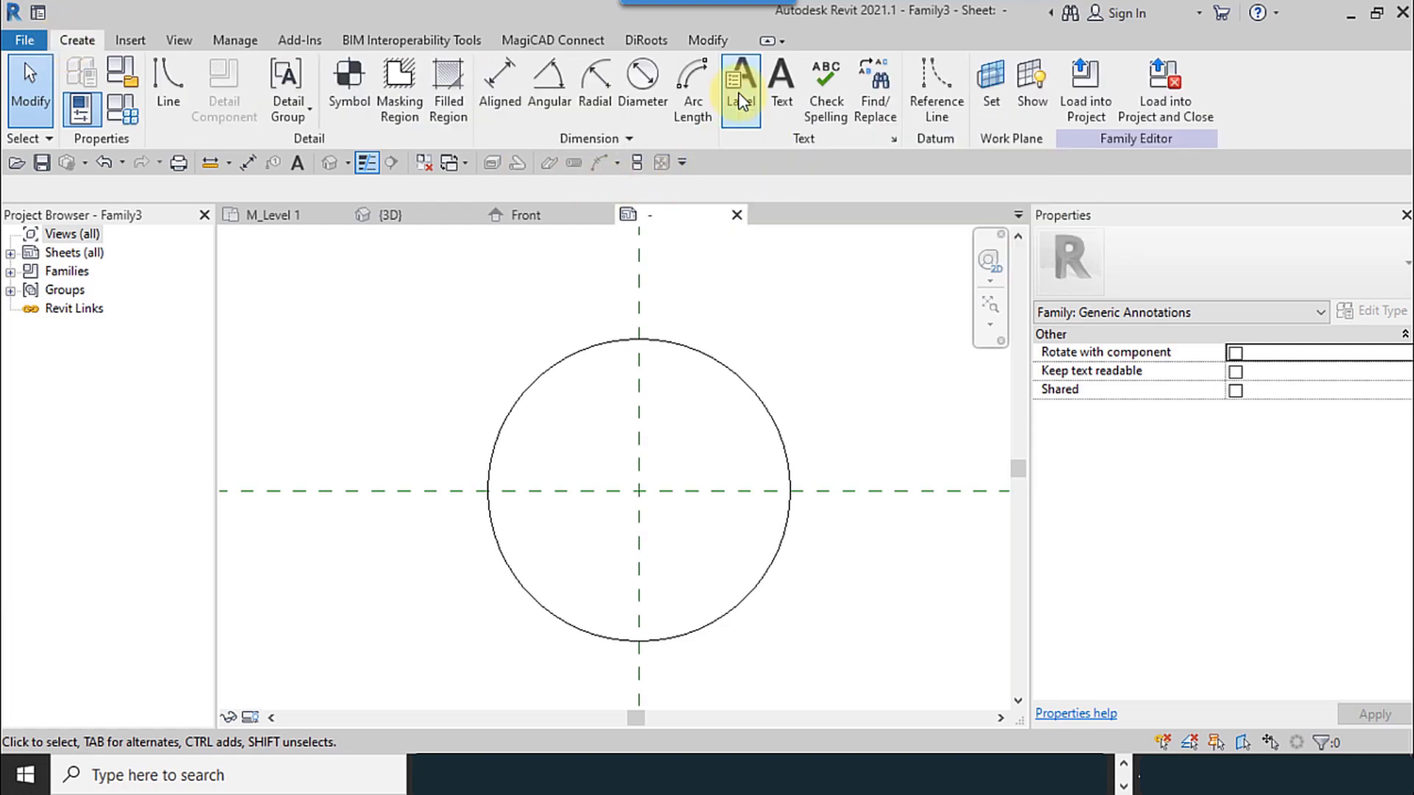
{"action": "left_click", "coordinate": [640, 491]}
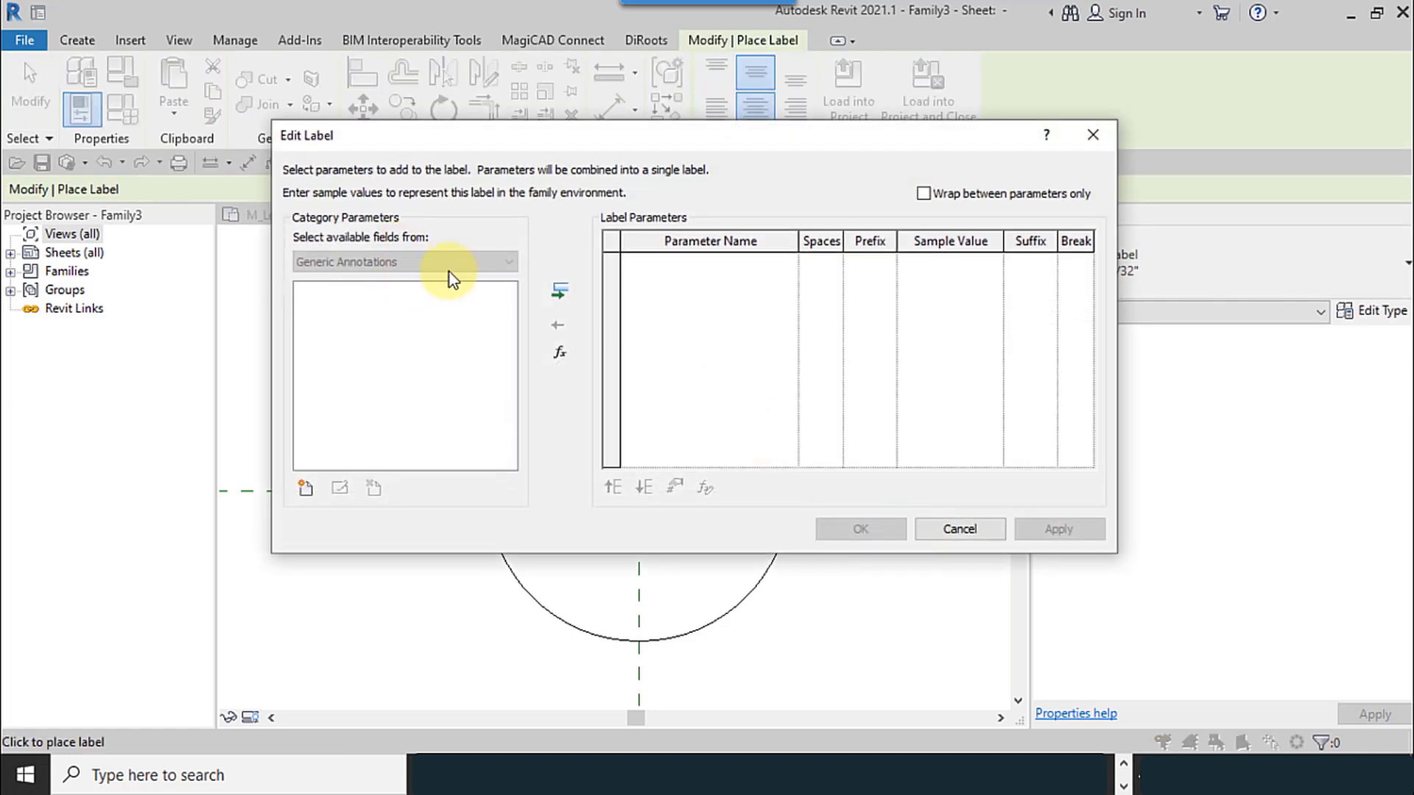
- Create an instance family parameter named Lable for the label, with type Text, grouped under Identity Data
{"action": "left_click", "coordinate": [305, 489]}
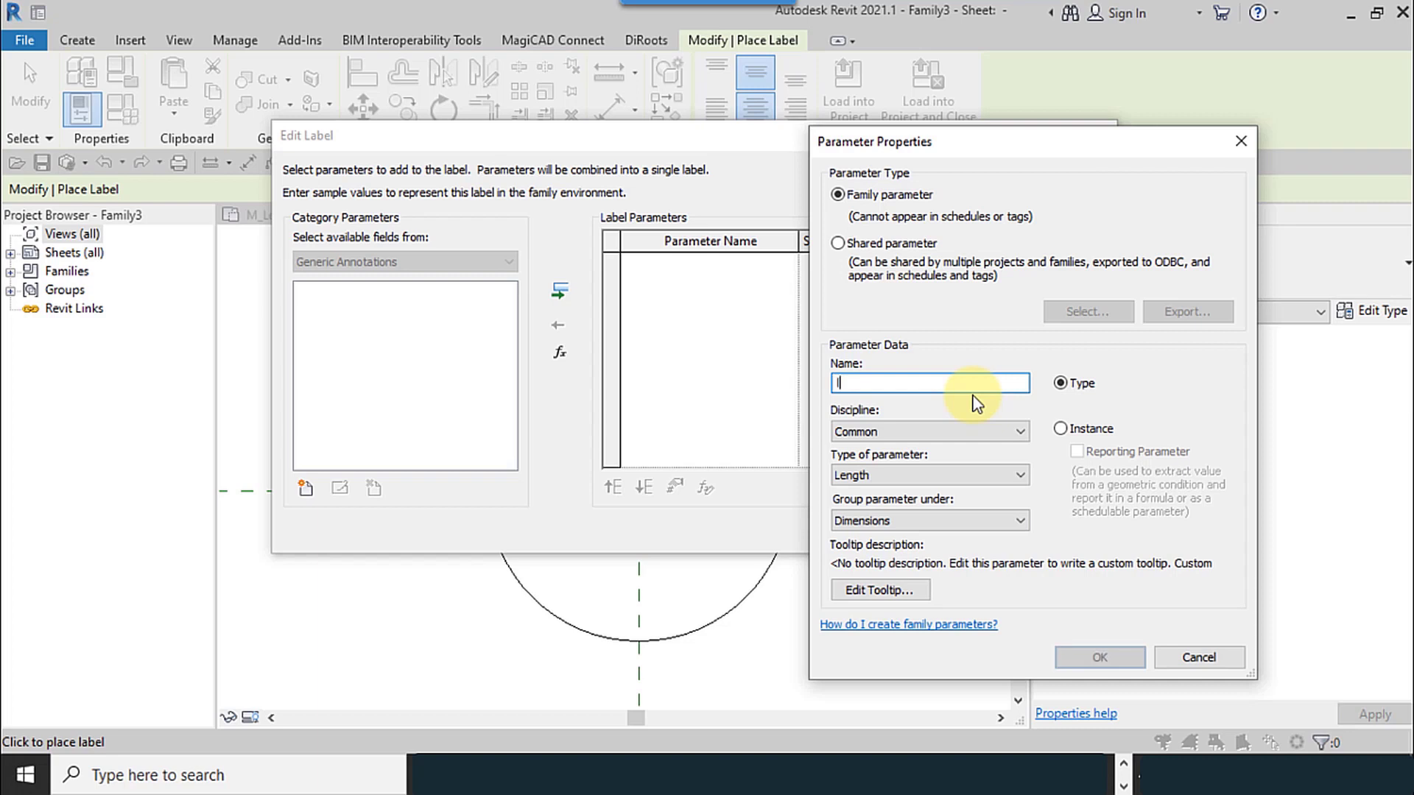
{"action": "type", "text": "Lable"}
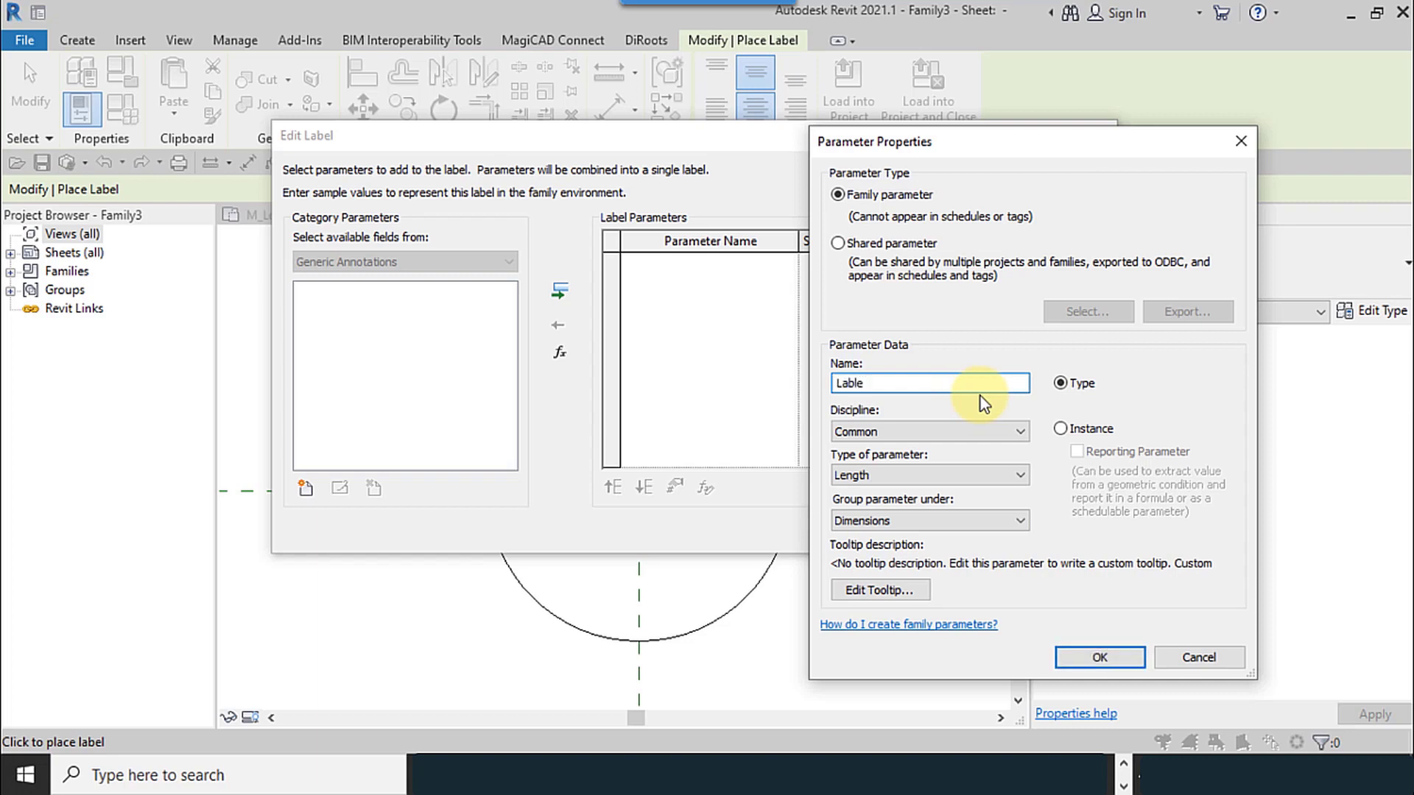
{"action": "left_click", "coordinate": [1095, 428]}
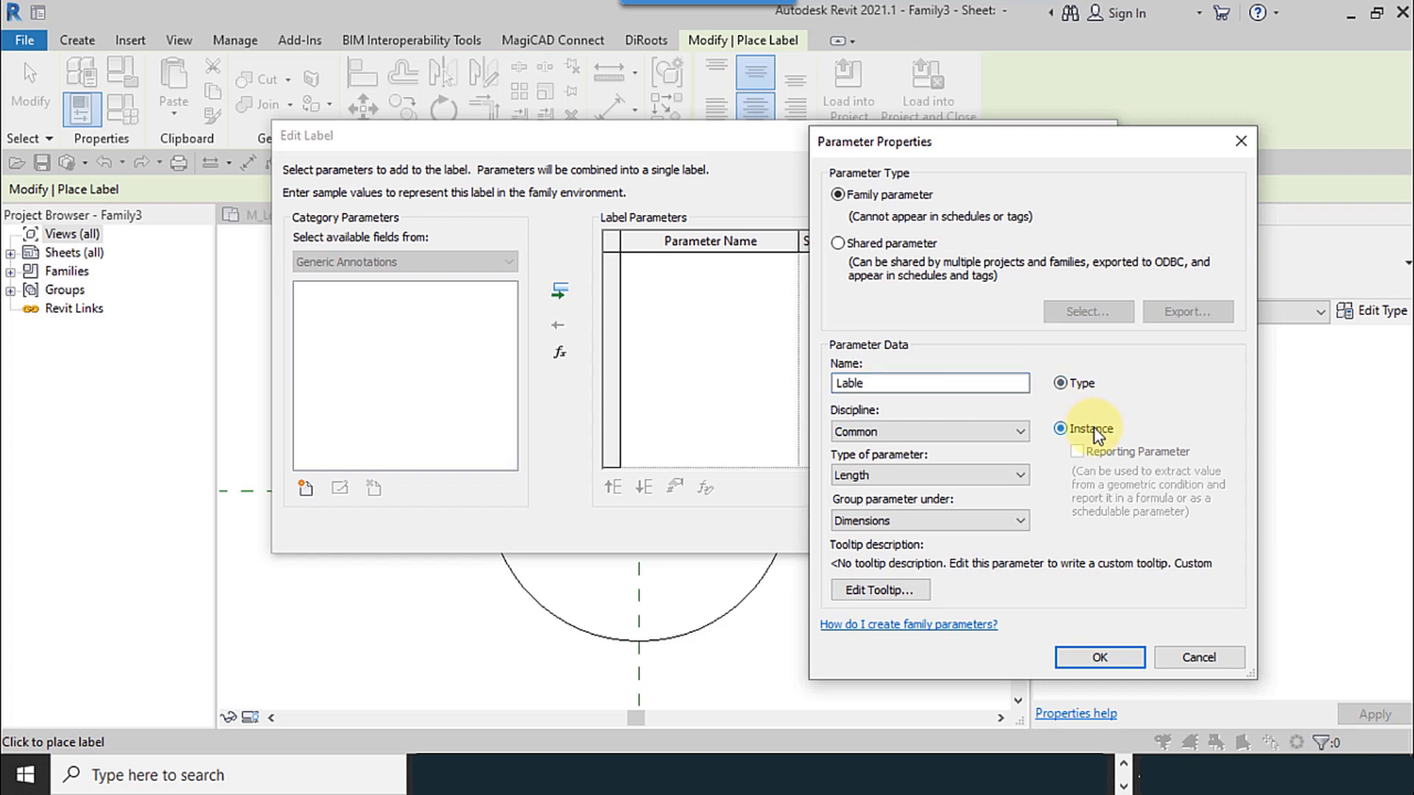
{"action": "left_click", "coordinate": [895, 475]}
{"action": "scroll", "coordinate": [895, 482], "scroll_direction": "up", "scroll_amount": 1}
{"action": "left_click", "coordinate": [895, 488]}
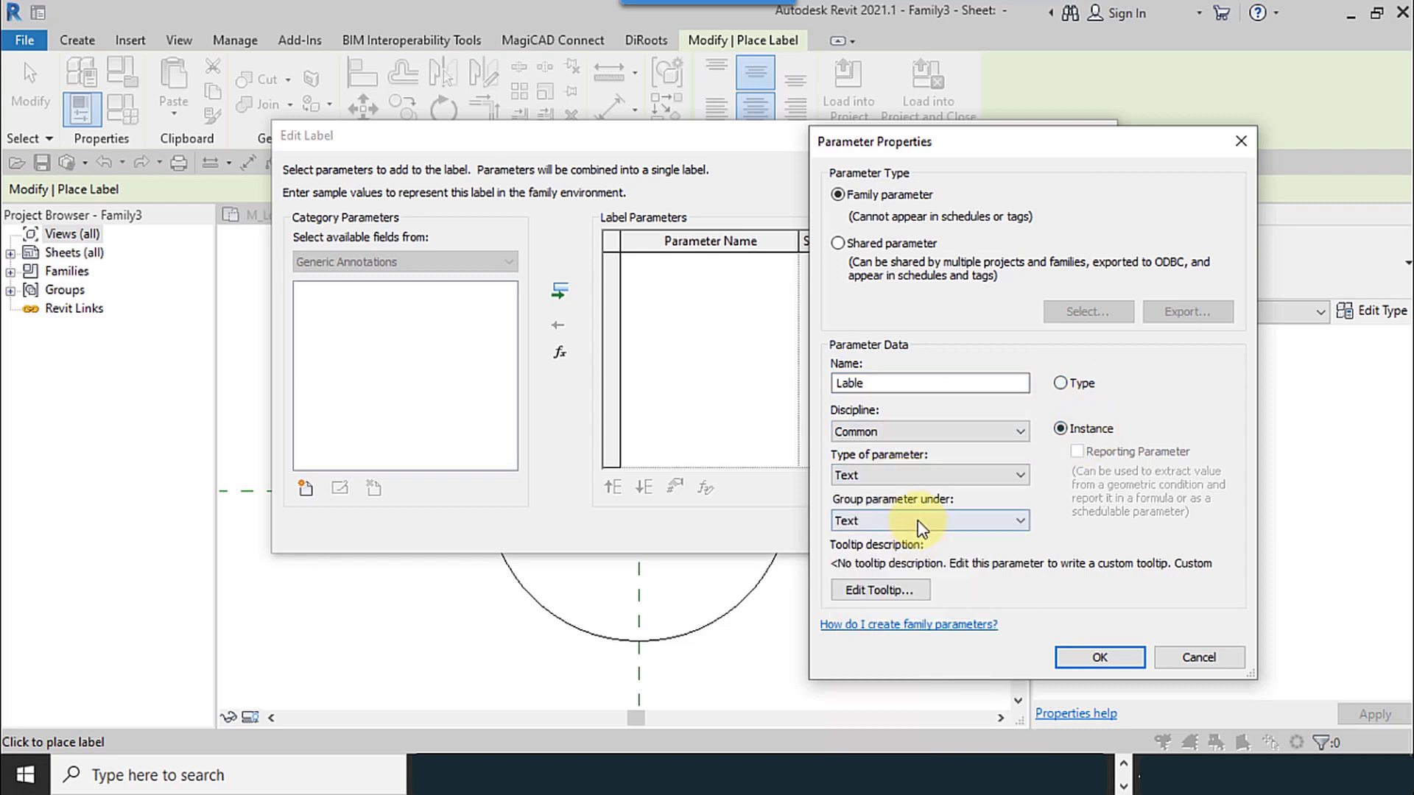
{"action": "left_click", "coordinate": [921, 522]}
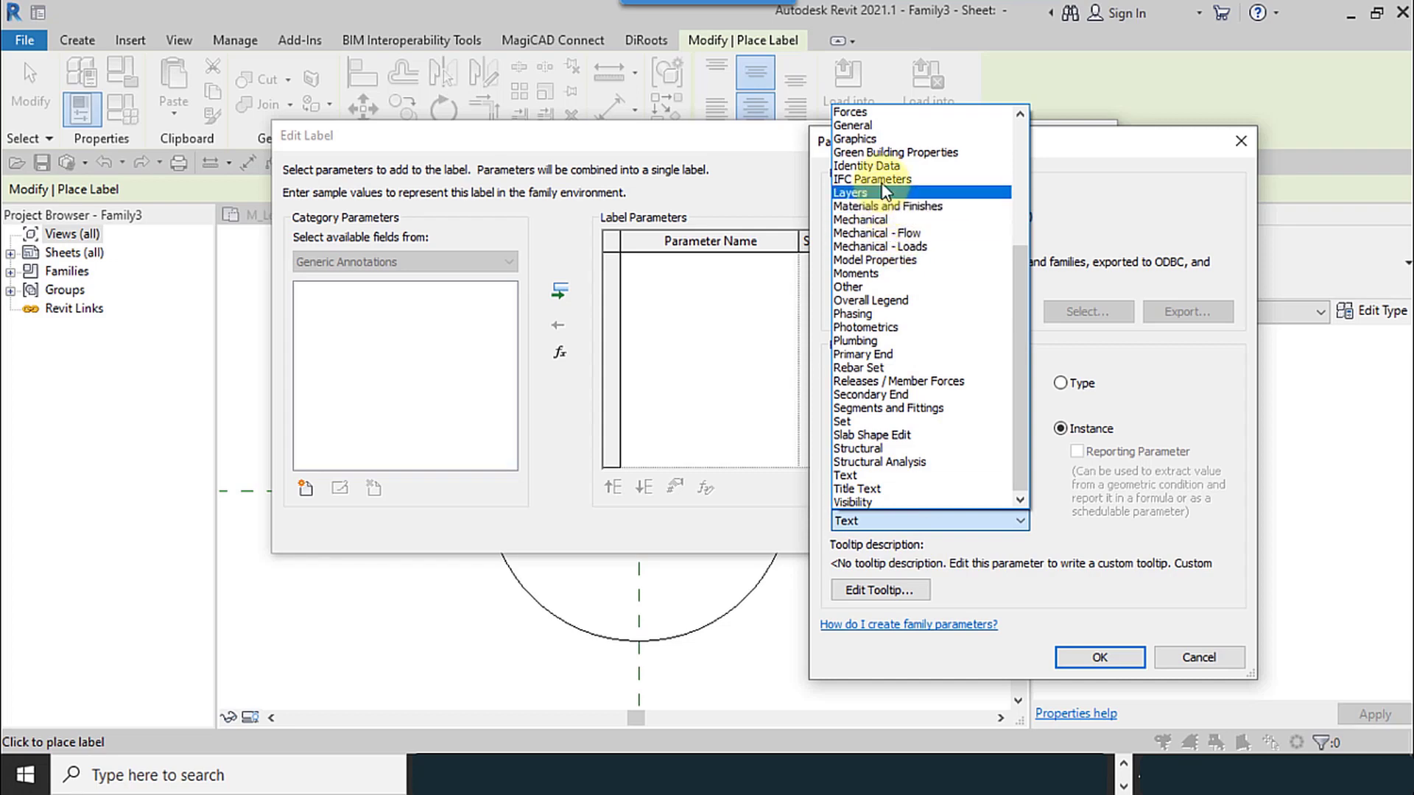
{"action": "left_click", "coordinate": [877, 165]}
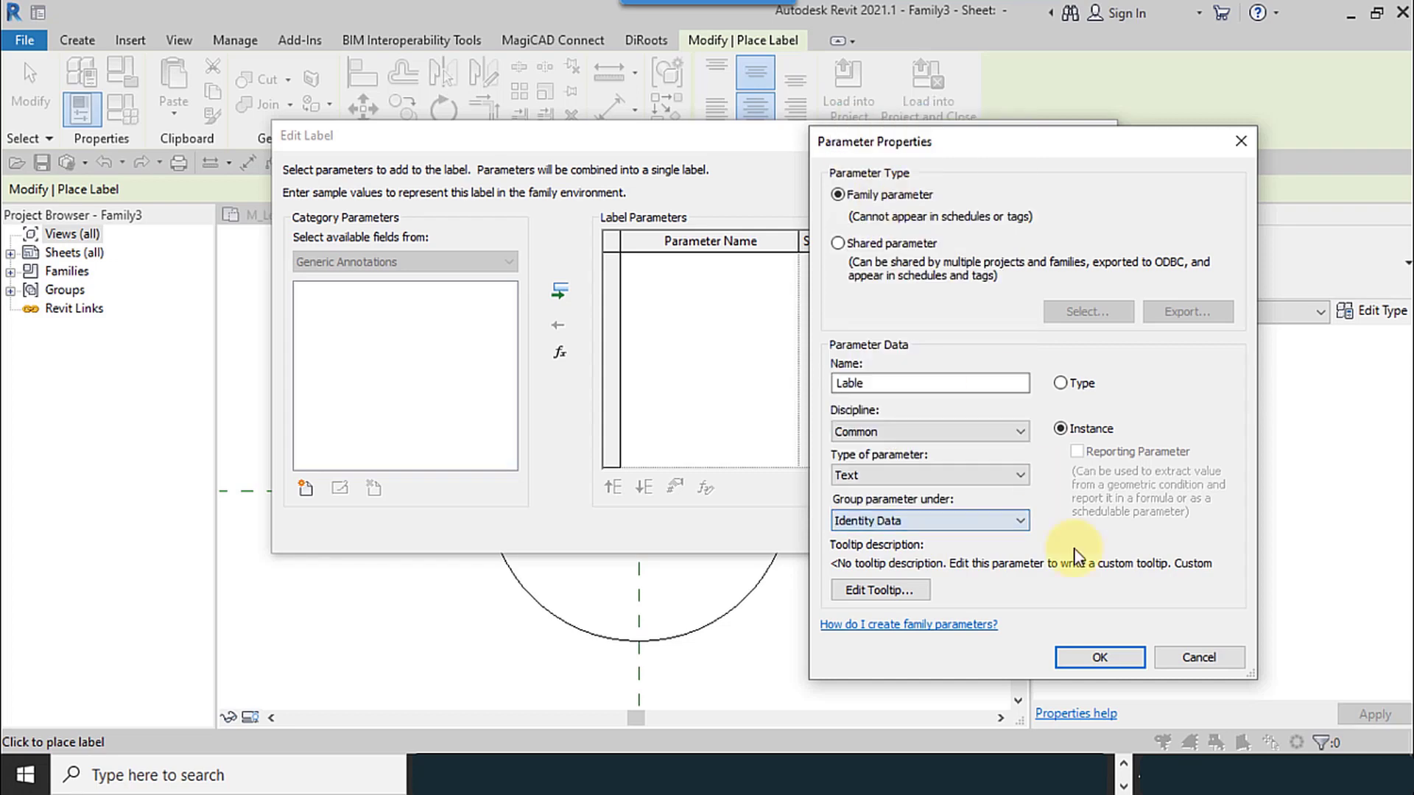
{"action": "left_click", "coordinate": [1084, 651]}
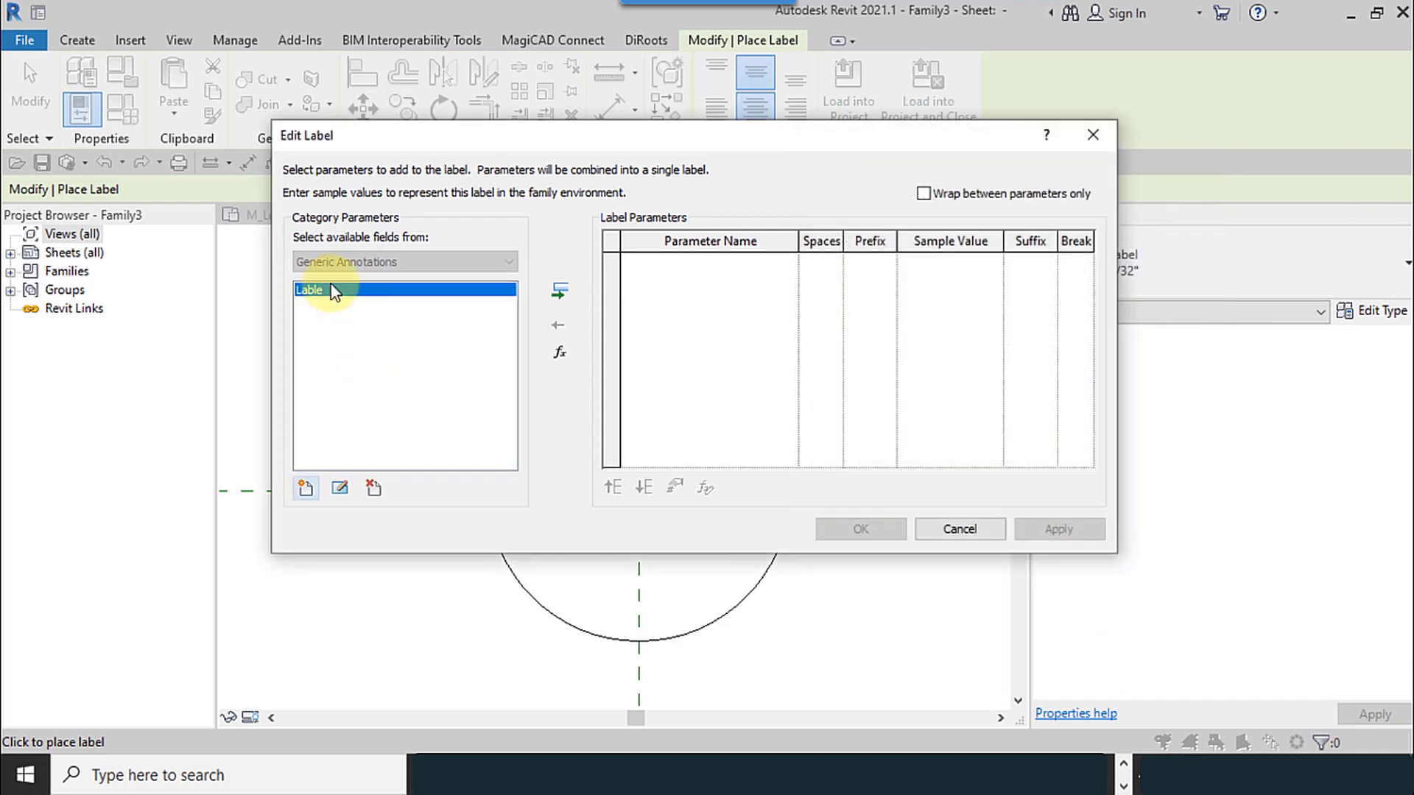
- Add the Lable parameter to the label with the sample value T and finish placing it
{"action": "left_click", "coordinate": [561, 291]}
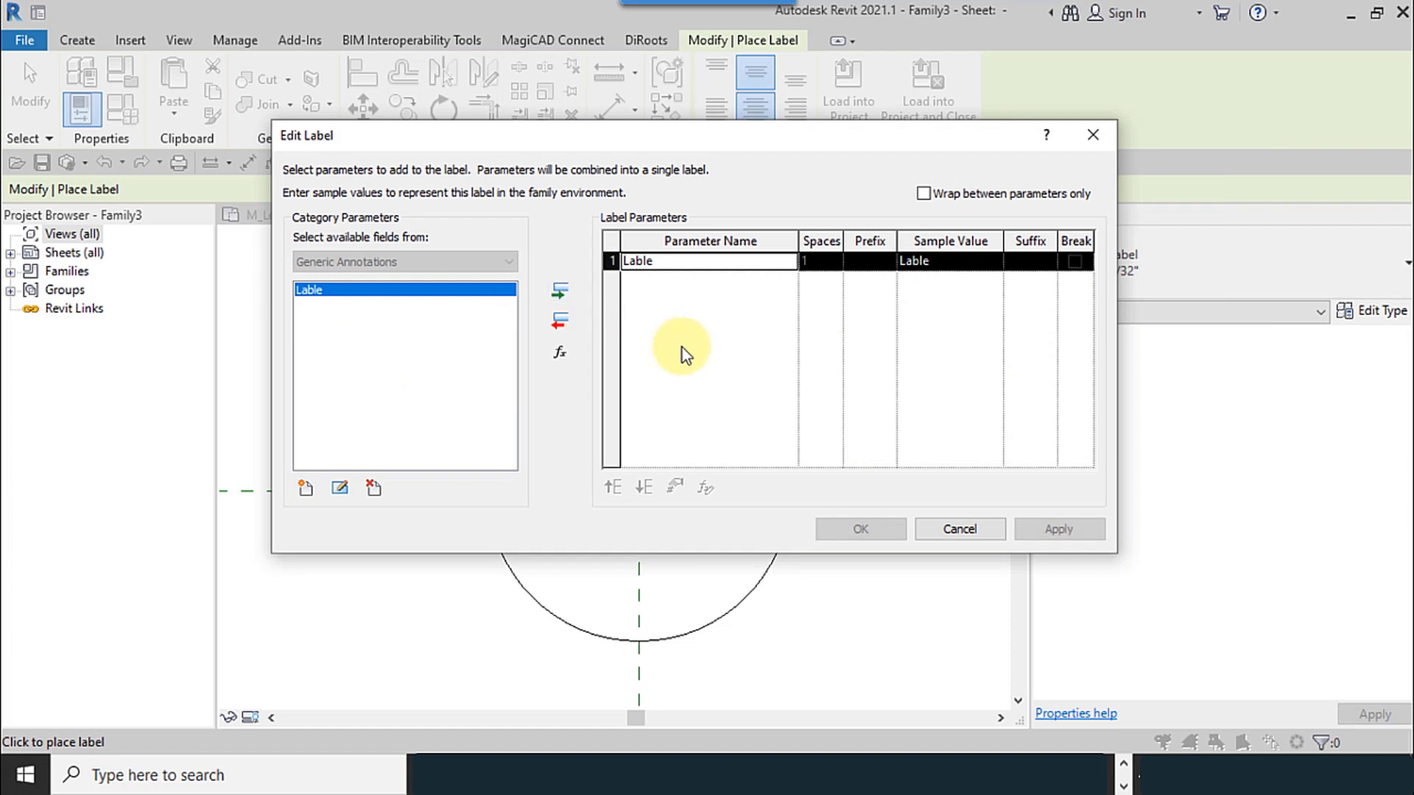
{"action": "left_click", "coordinate": [946, 263]}
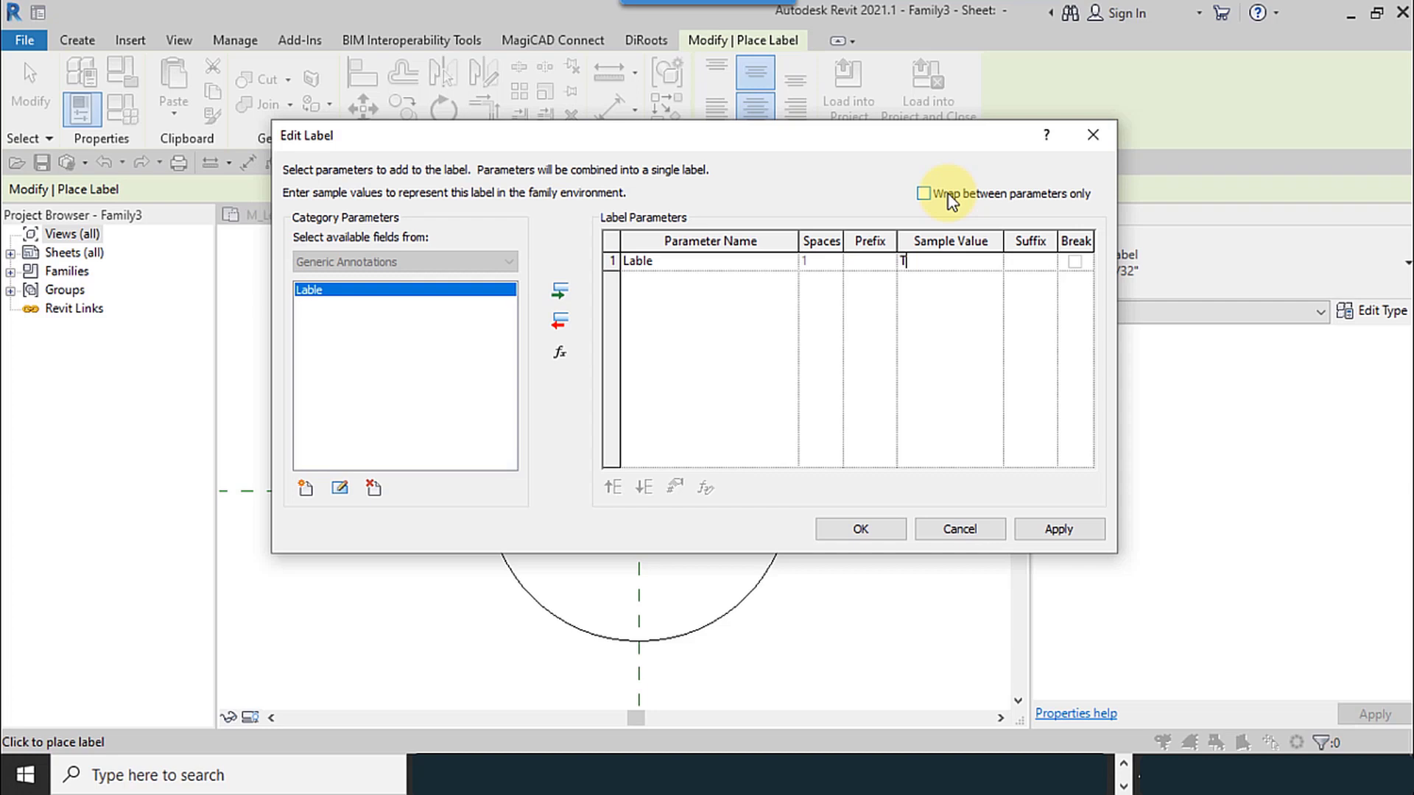
{"action": "left_click", "coordinate": [886, 531]}
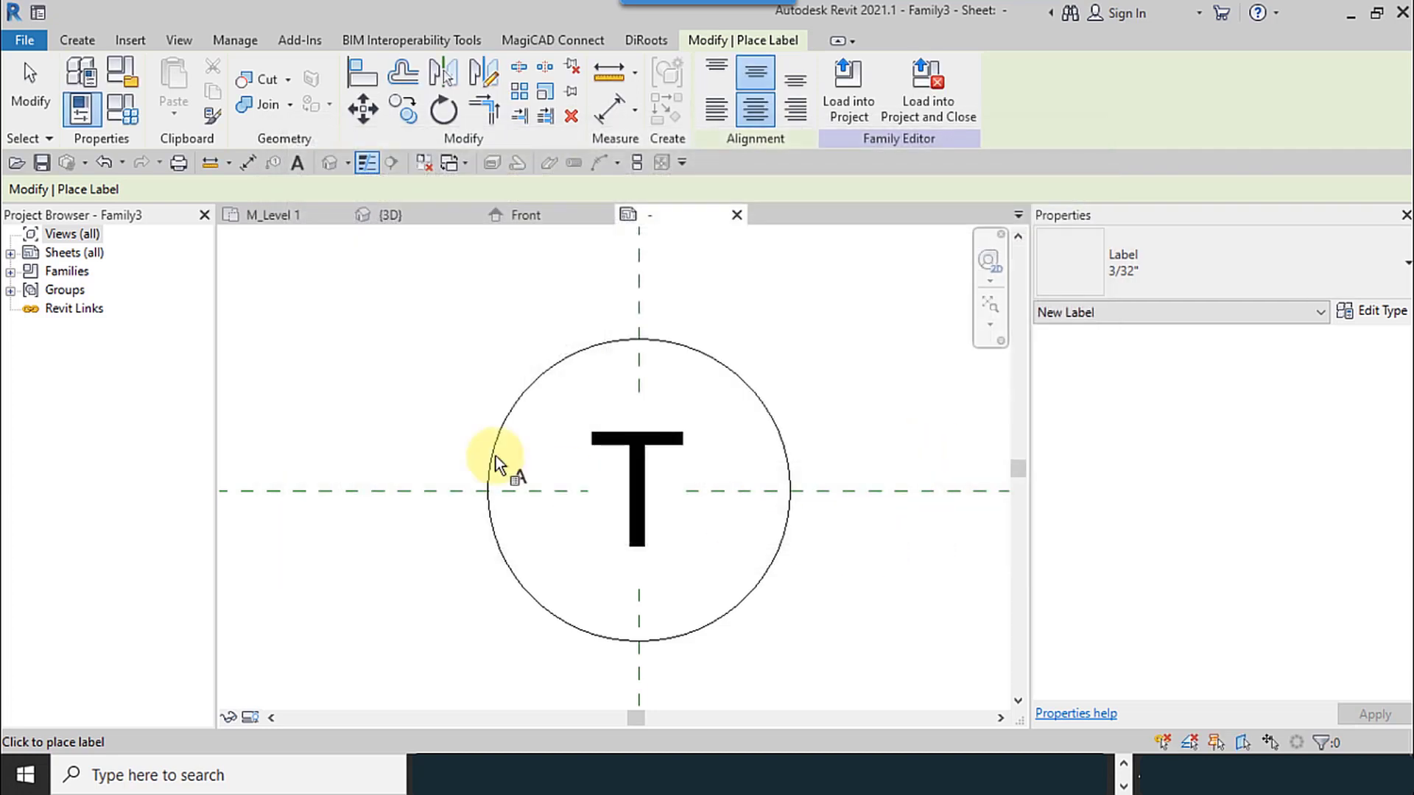
{"action": "left_click", "coordinate": [50, 110]}
- Narrow the T label's text box so it fits closely around the circle
{"action": "left_click", "coordinate": [613, 434]}
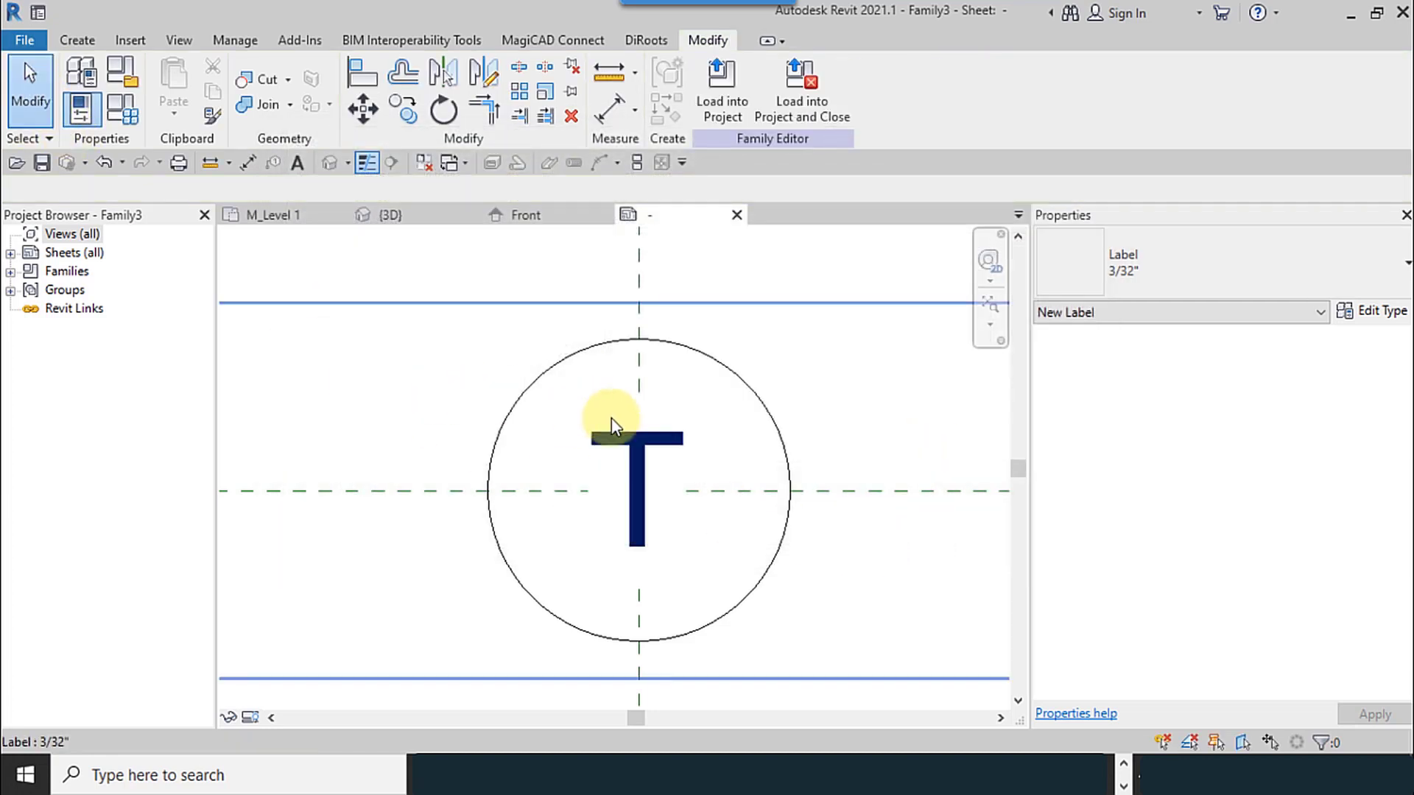
{"action": "scroll", "coordinate": [591, 418], "scroll_direction": "down", "scroll_amount": 3}
{"action": "scroll", "coordinate": [592, 418], "scroll_direction": "down", "scroll_amount": 2}
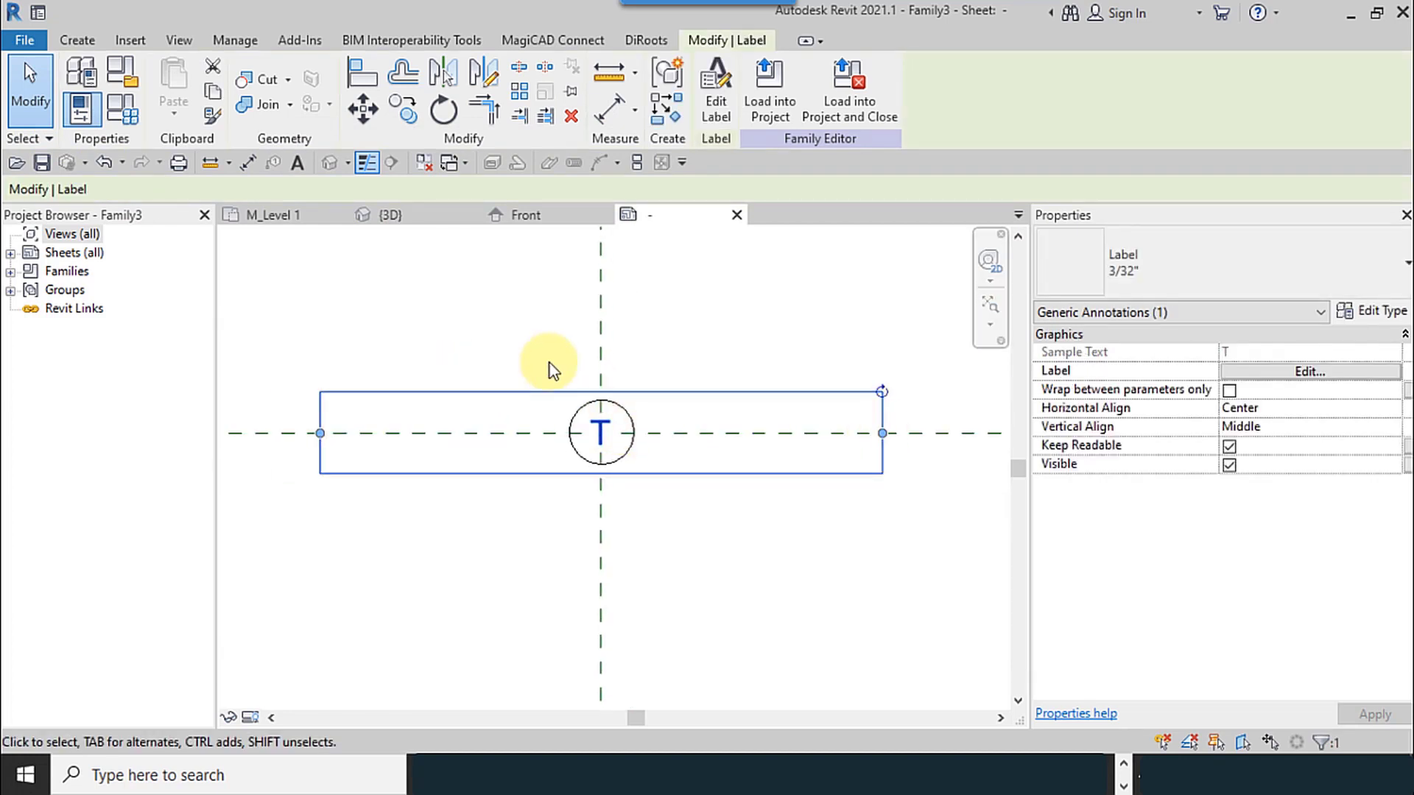
{"action": "left_click_drag", "start_coordinate": [642, 434], "coordinate": [581, 438]}
{"action": "scroll", "coordinate": [581, 438], "scroll_direction": "up", "scroll_amount": 5}
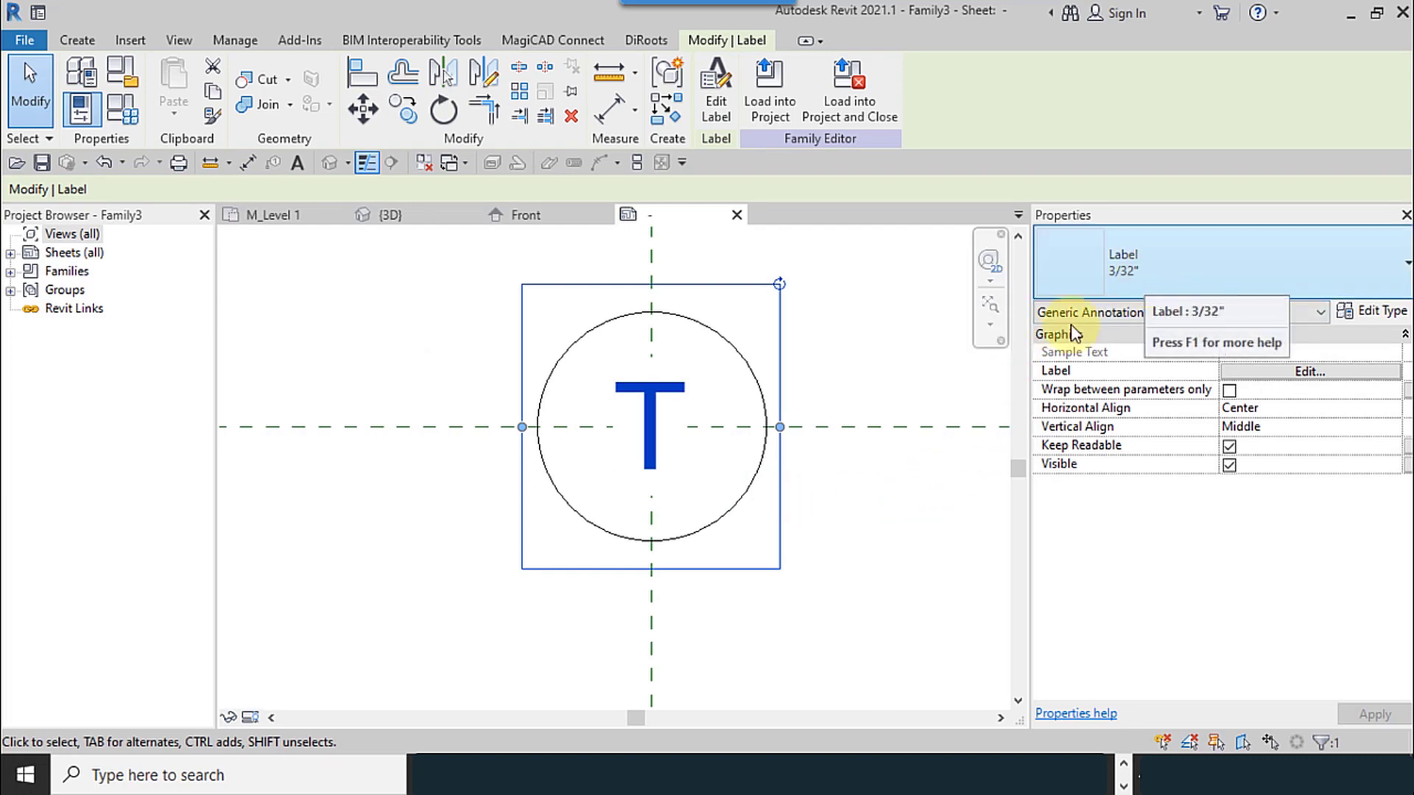
- Shrink the circle around the T label to a radius of about 5/64", keeping its centre on the reference plane intersection
{"action": "left_click", "coordinate": [853, 585]}
{"action": "left_click", "coordinate": [736, 515]}
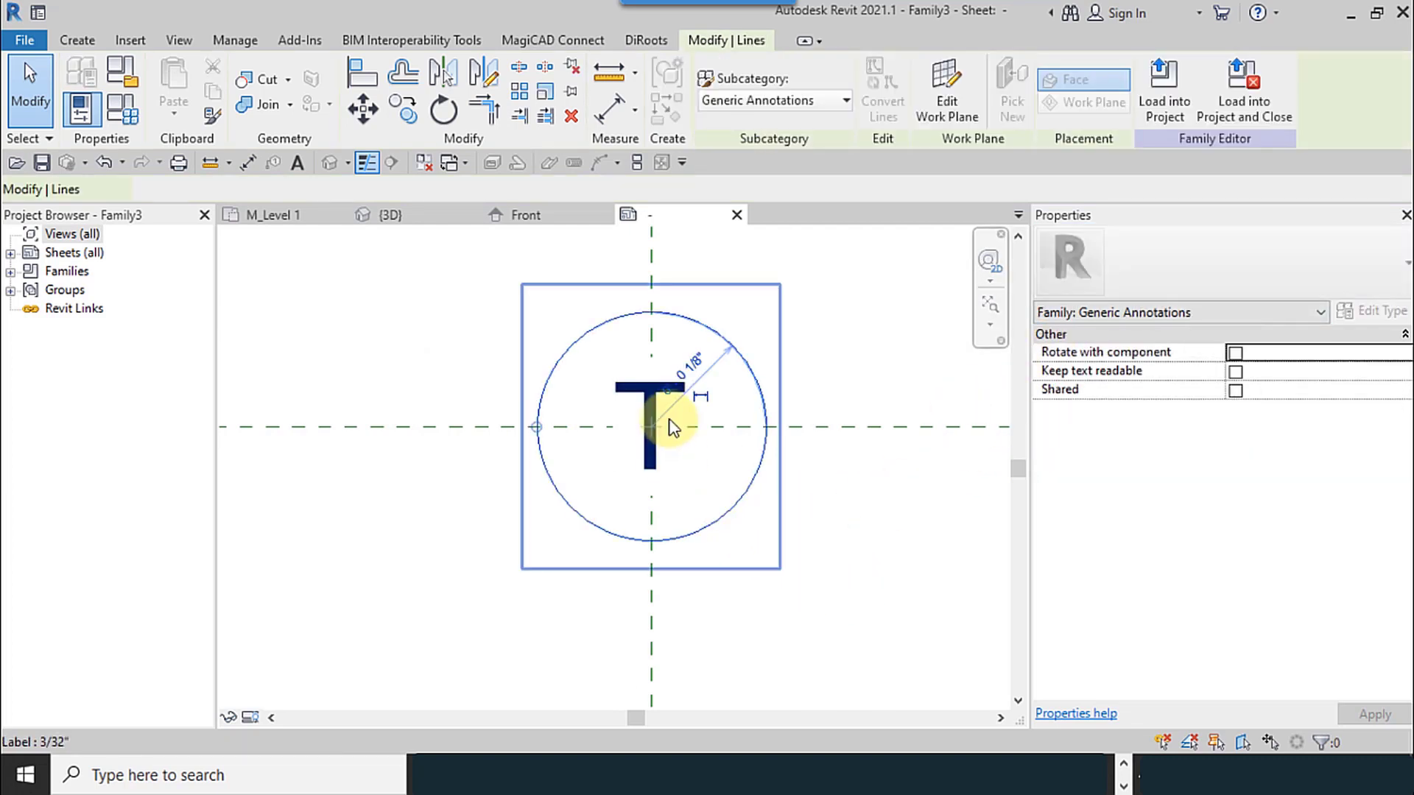
{"action": "scroll", "coordinate": [725, 394], "scroll_direction": "up", "scroll_amount": 3}
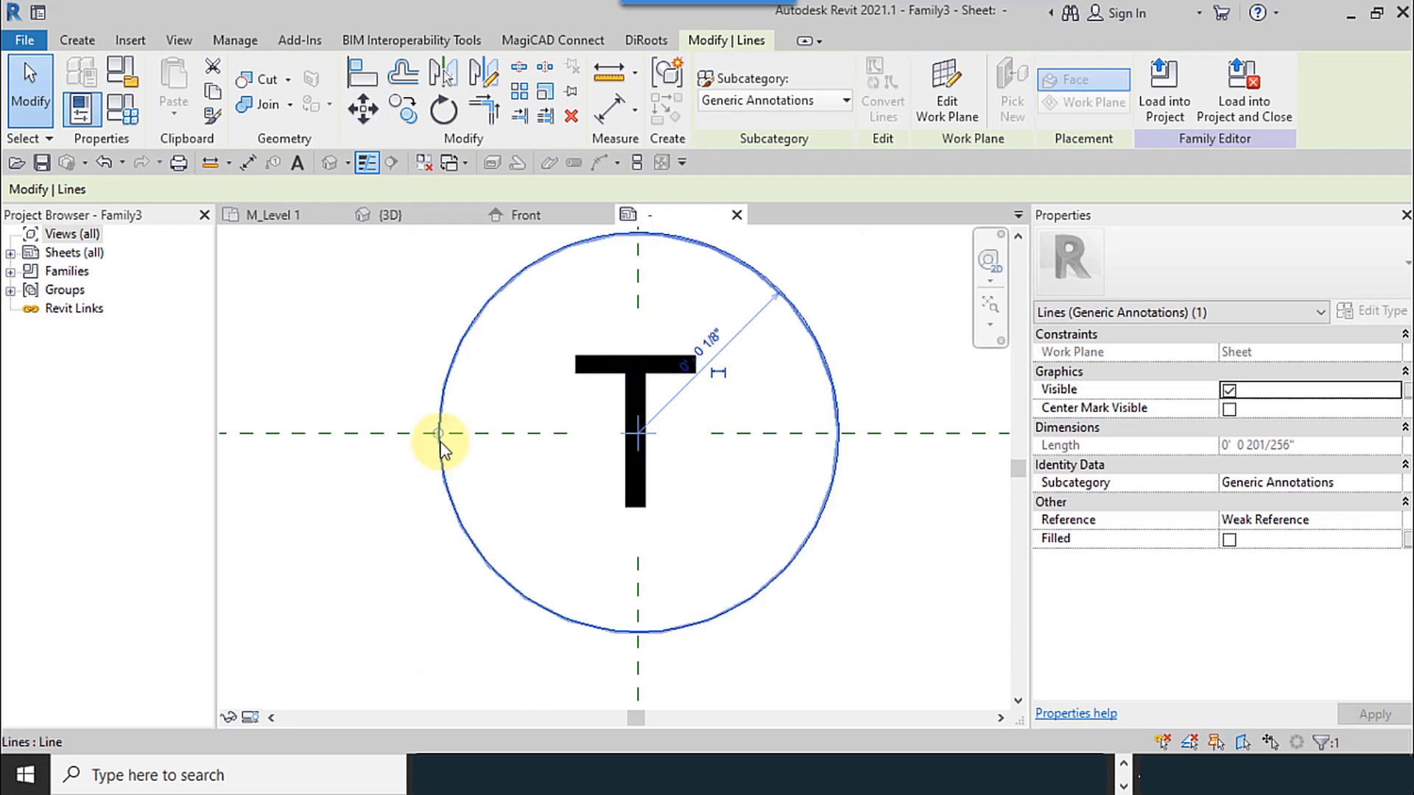
{"action": "left_click_drag", "start_coordinate": [438, 433], "coordinate": [514, 434]}
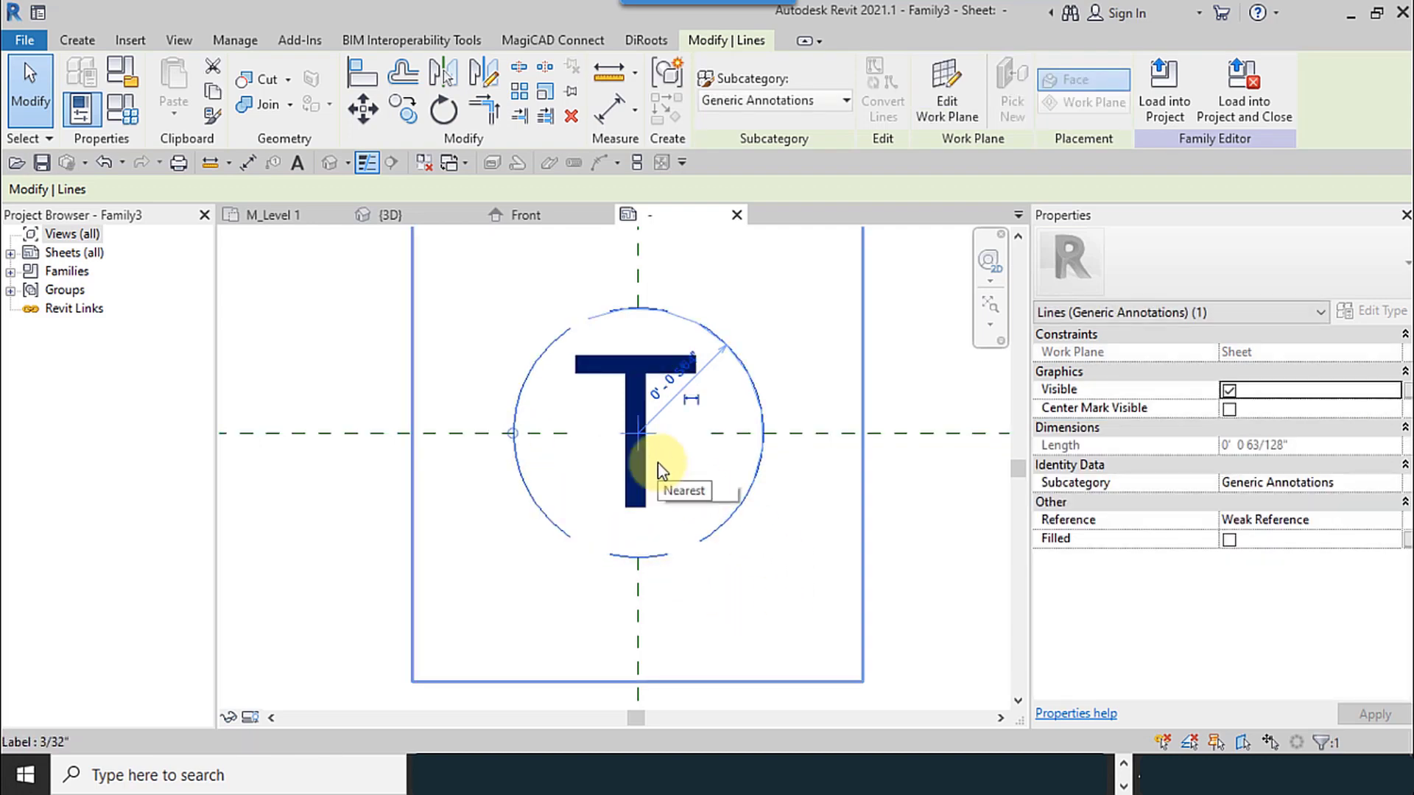
- Change the background of the T label's type from opaque to Transparent and apply the type properties
{"action": "left_click", "coordinate": [647, 468]}
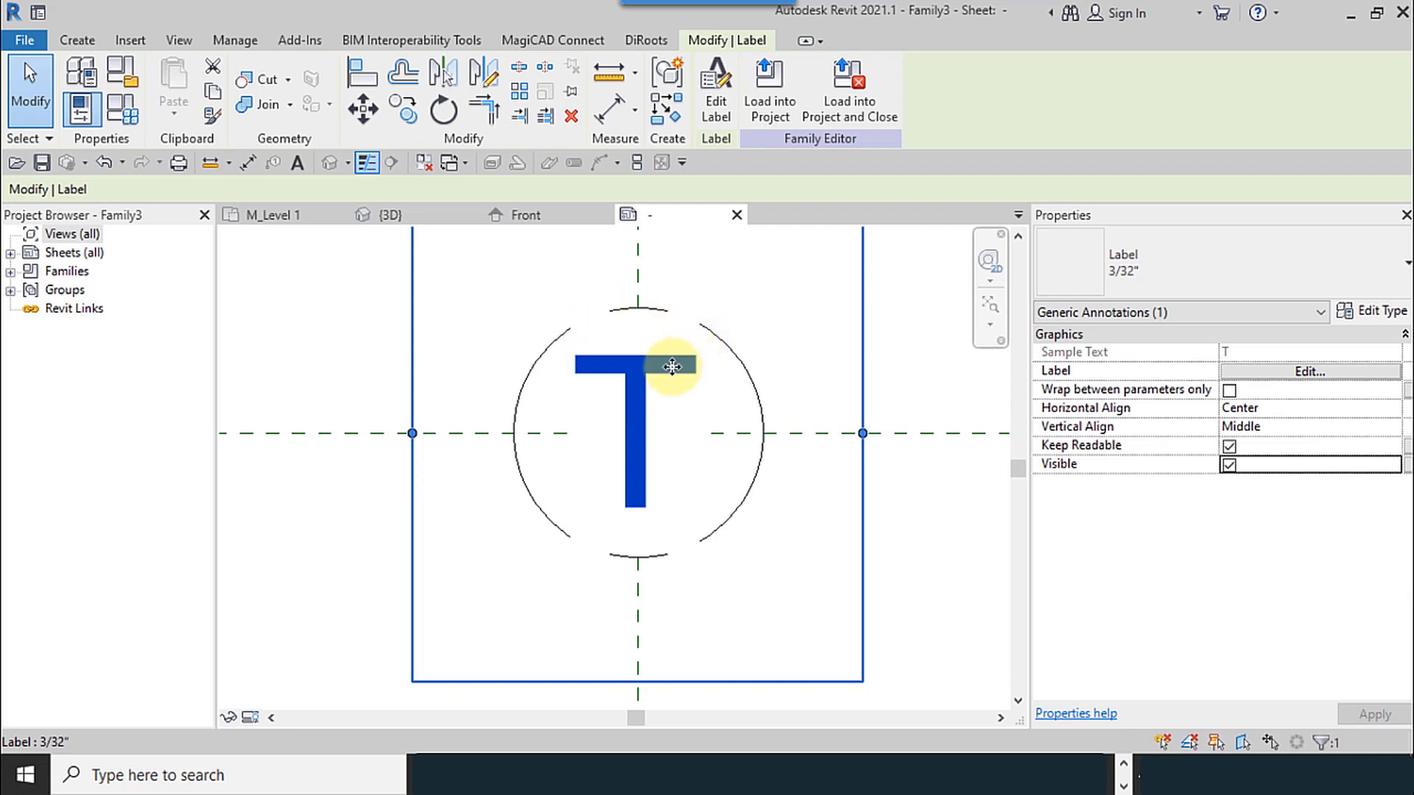
{"action": "left_click", "coordinate": [1368, 311]}
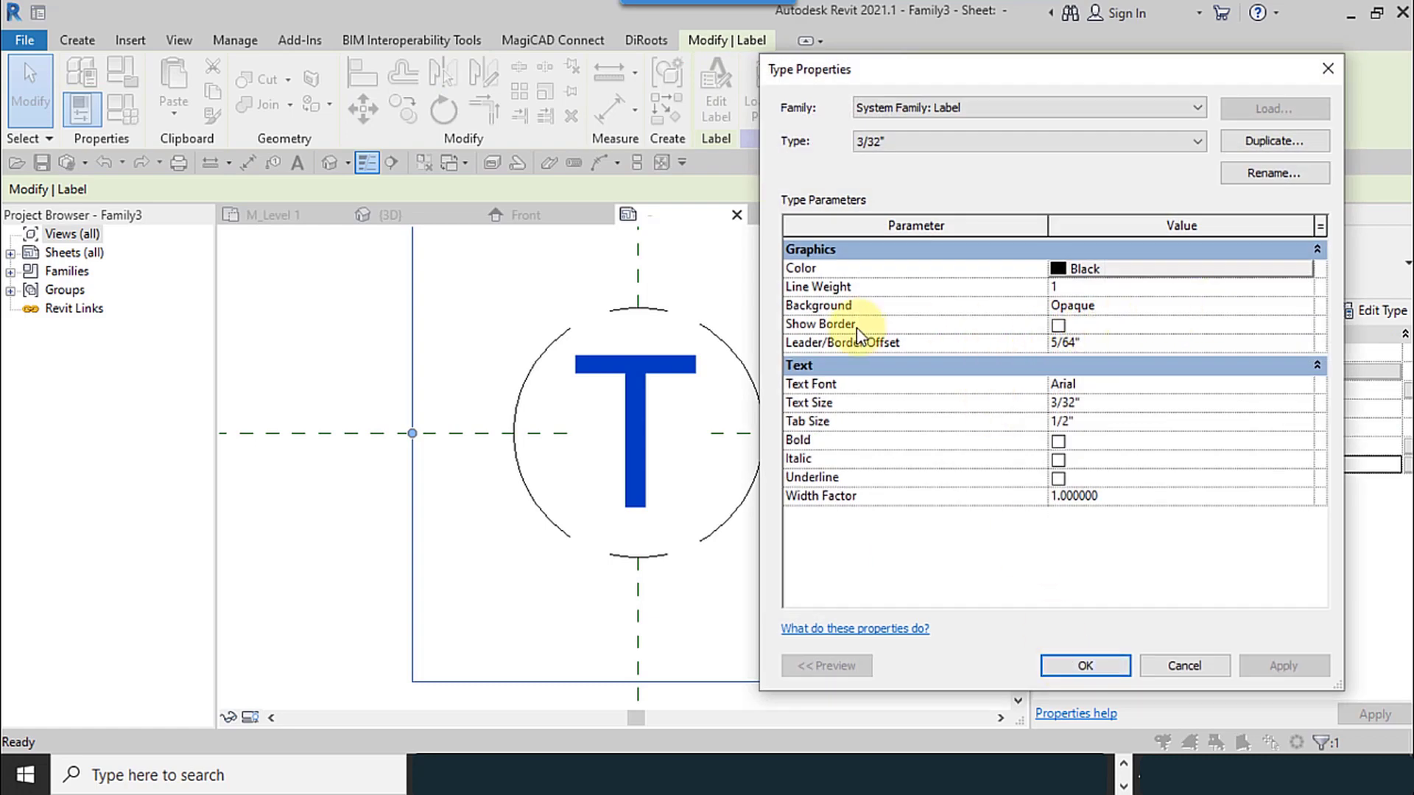
{"action": "left_click", "coordinate": [1281, 306]}
{"action": "left_click", "coordinate": [1304, 308]}
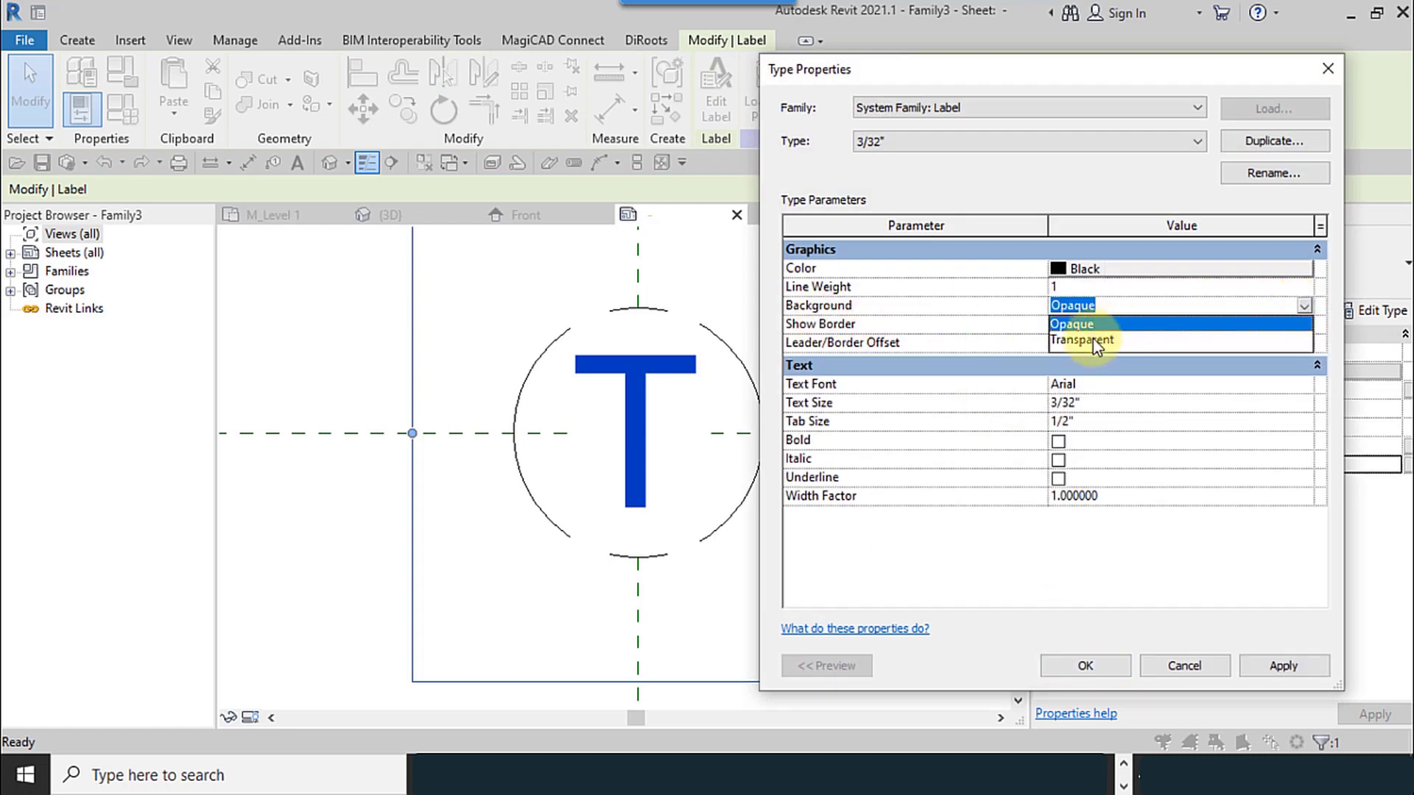
{"action": "left_click", "coordinate": [1077, 330]}
{"action": "left_click", "coordinate": [1085, 665]}
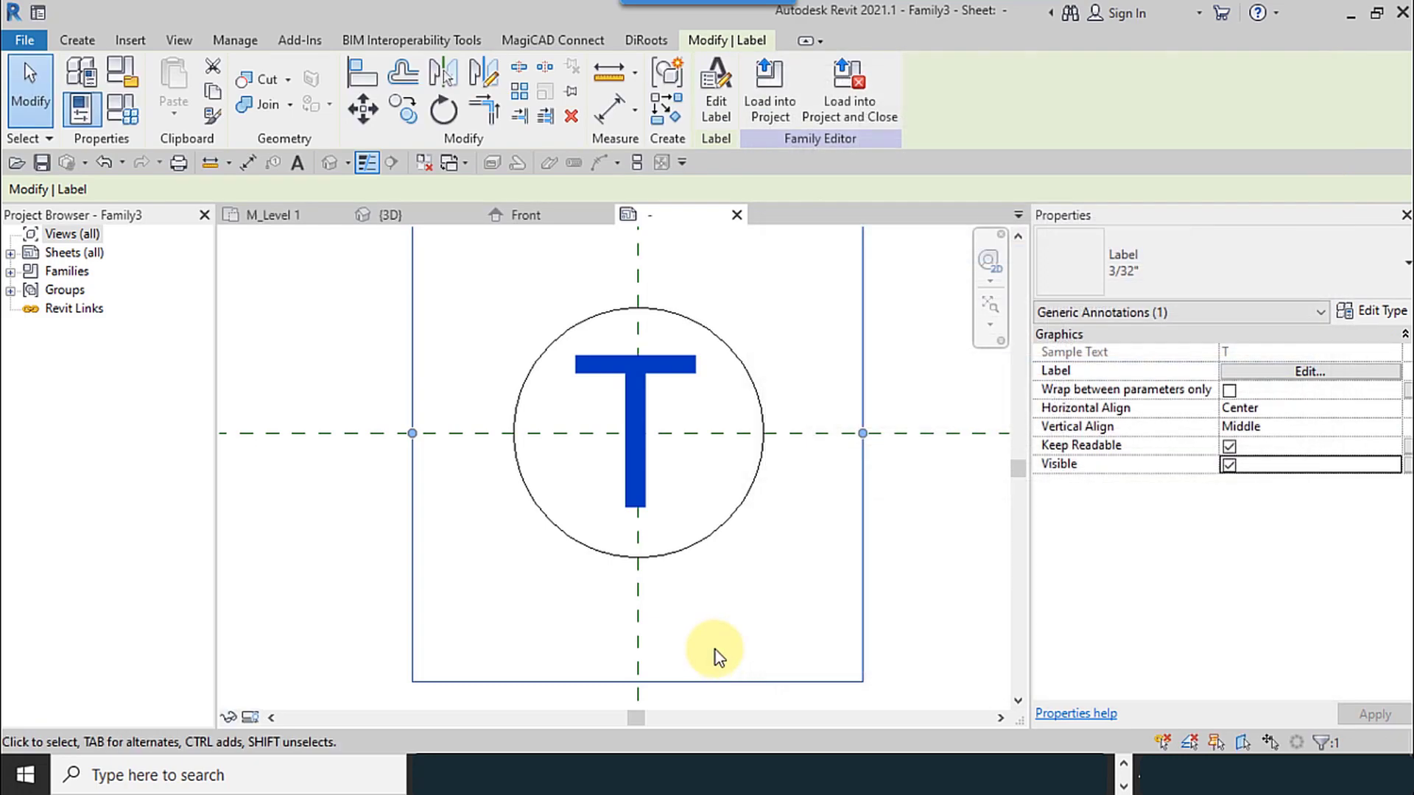